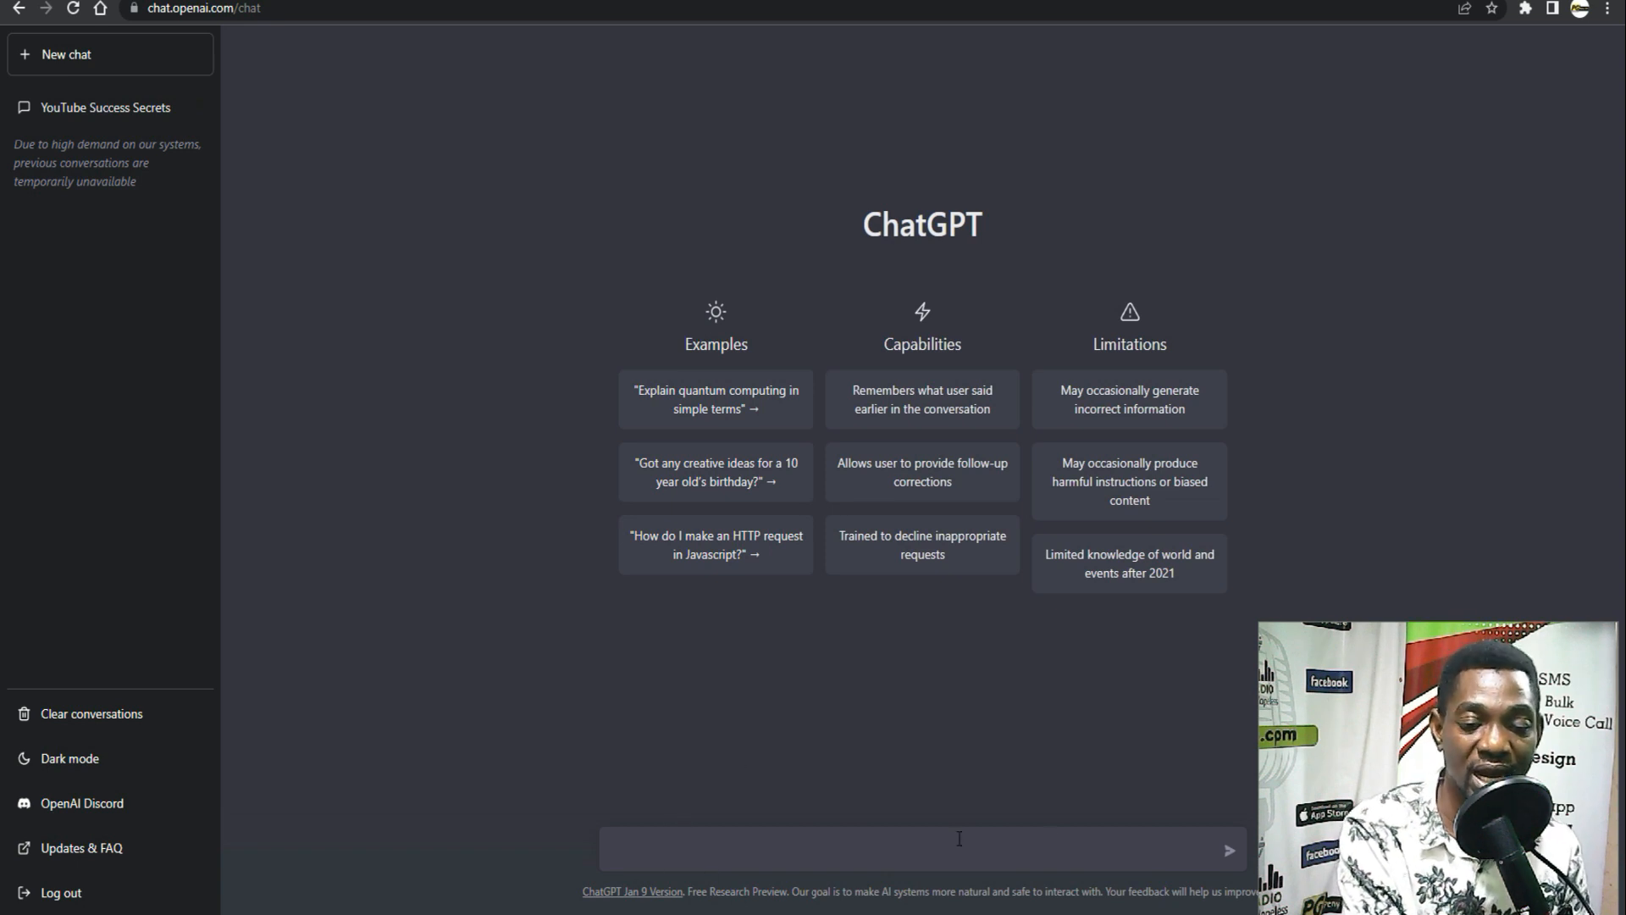
Step: Ask ChatGPT the question 'How to make money online'
click(779, 842)
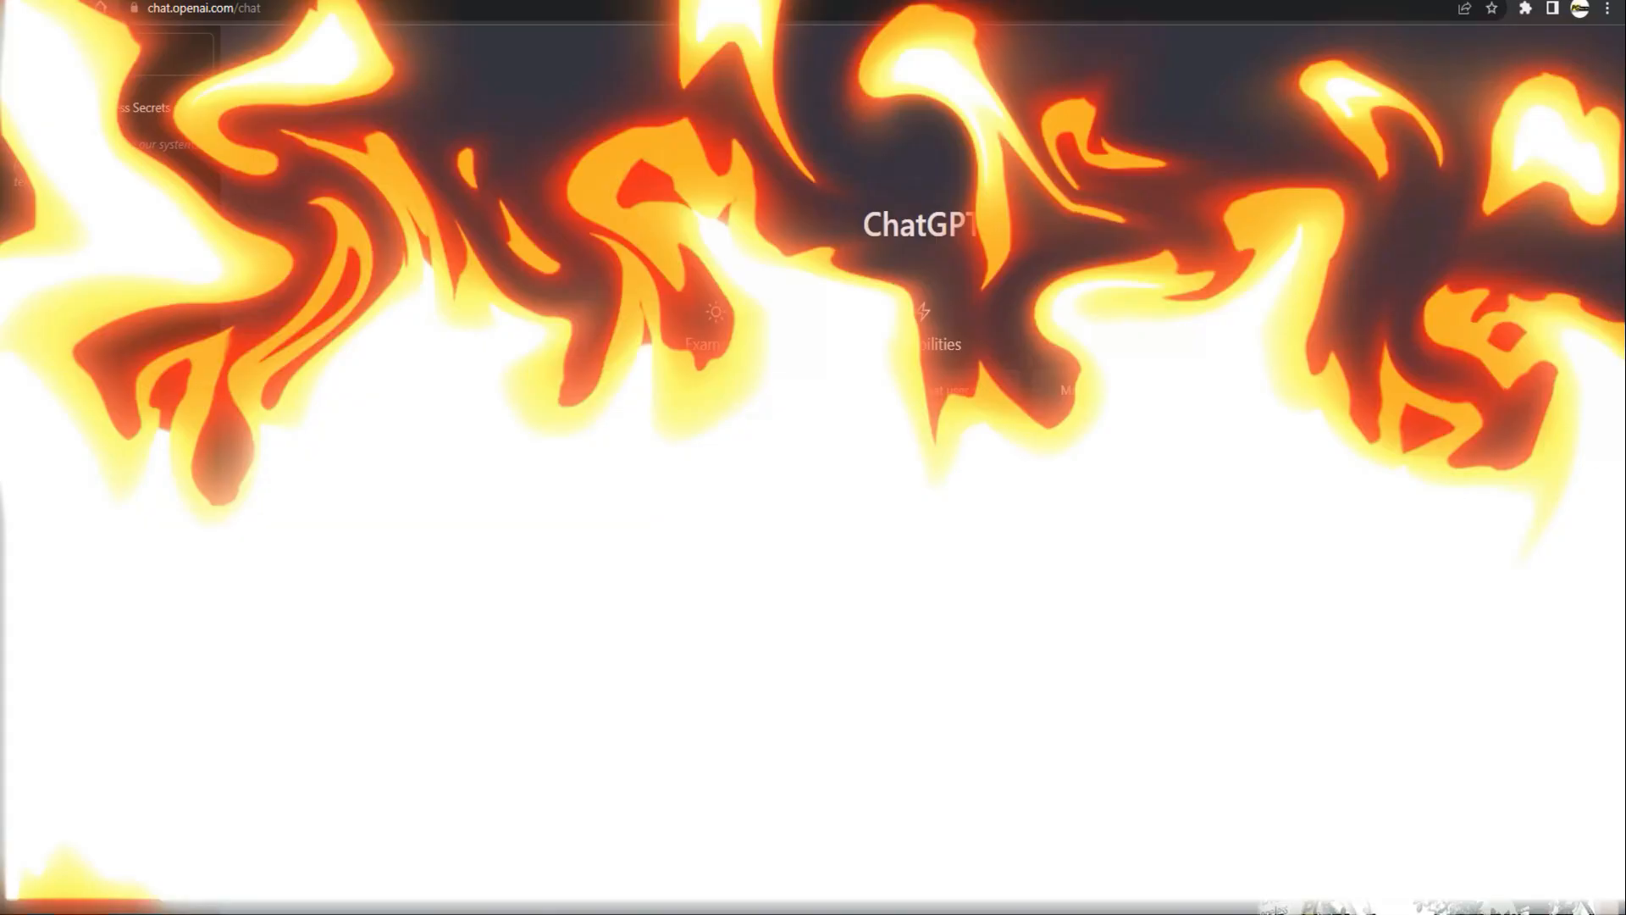
text(How to make money online)
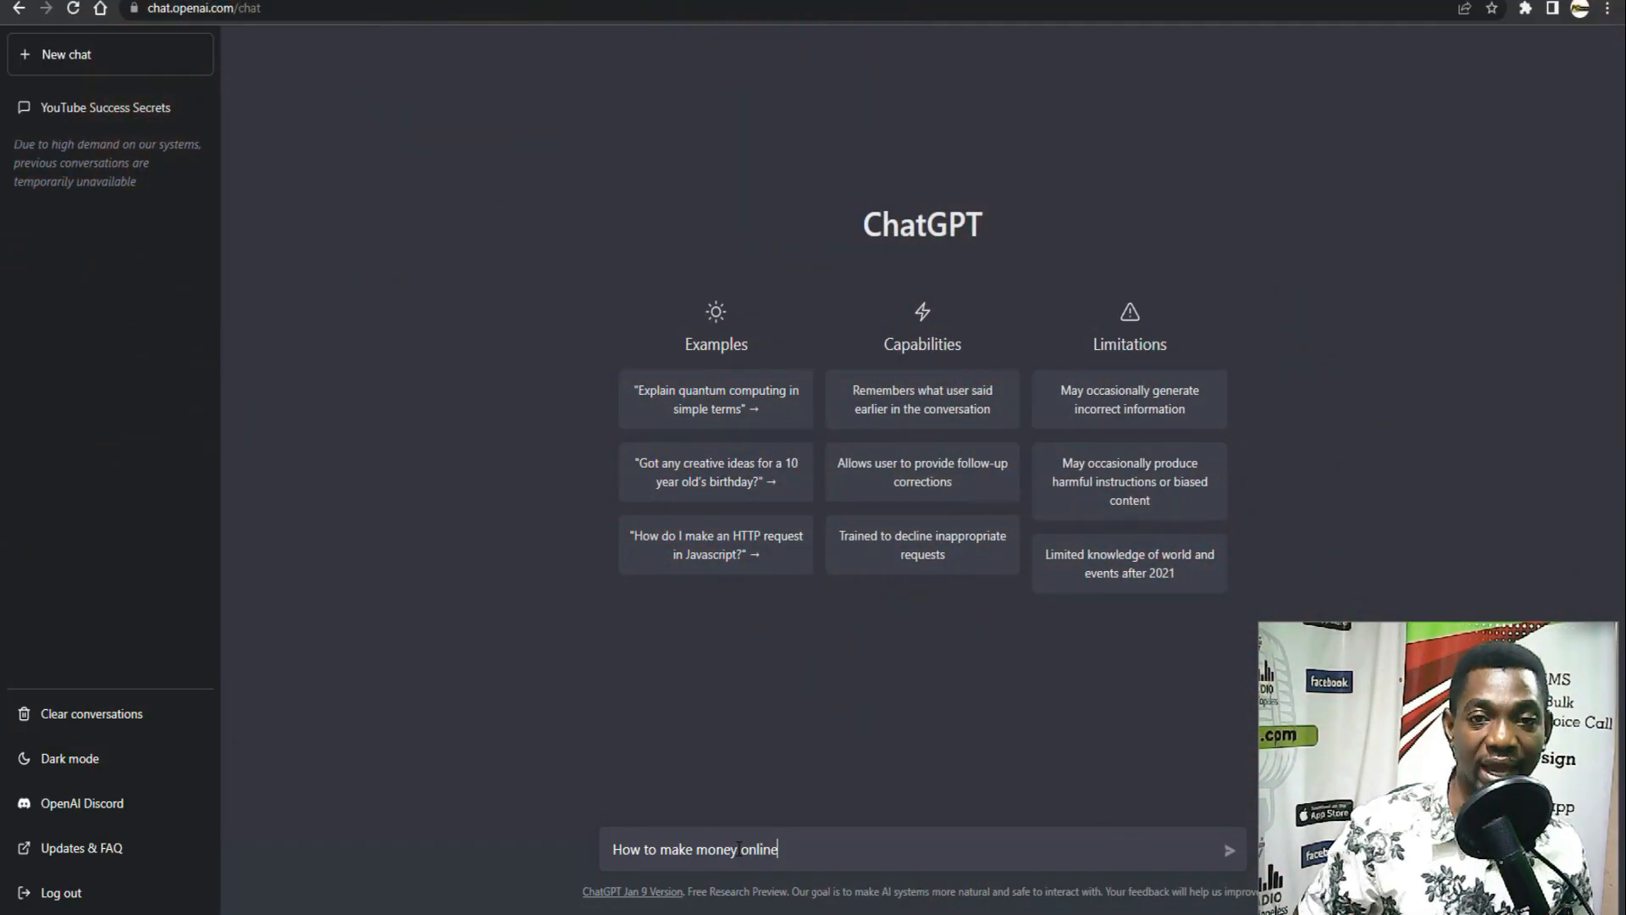
key(Return)
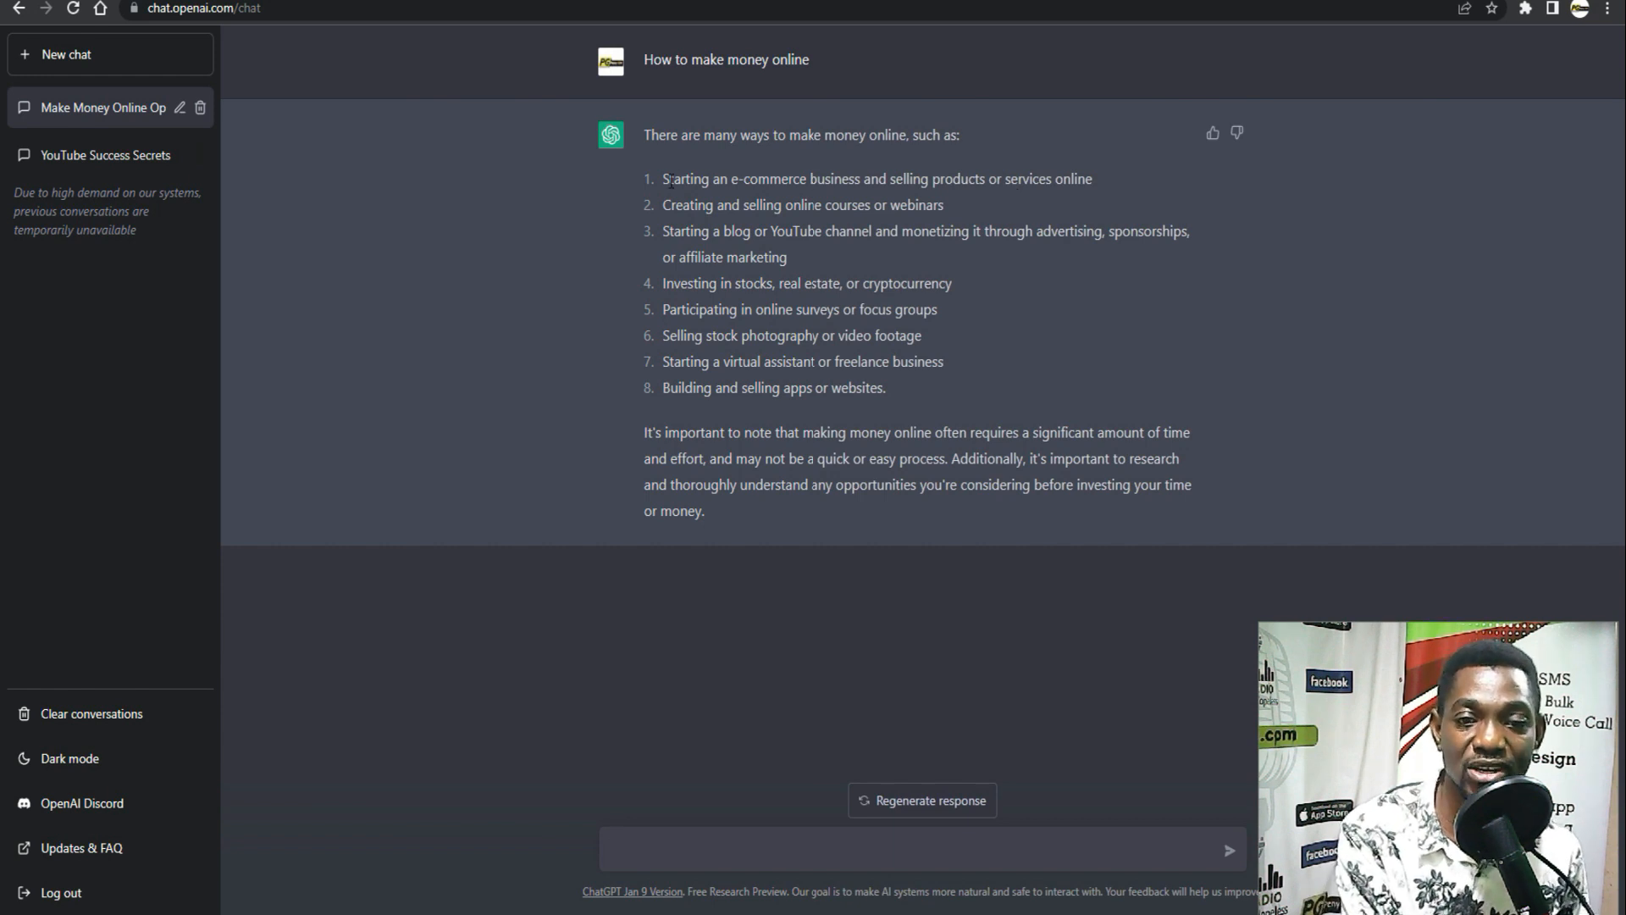
Step: Send the follow-up question 'How to sell products or services on ecommerce website'
text(How to sell products or services on ecommerce website)
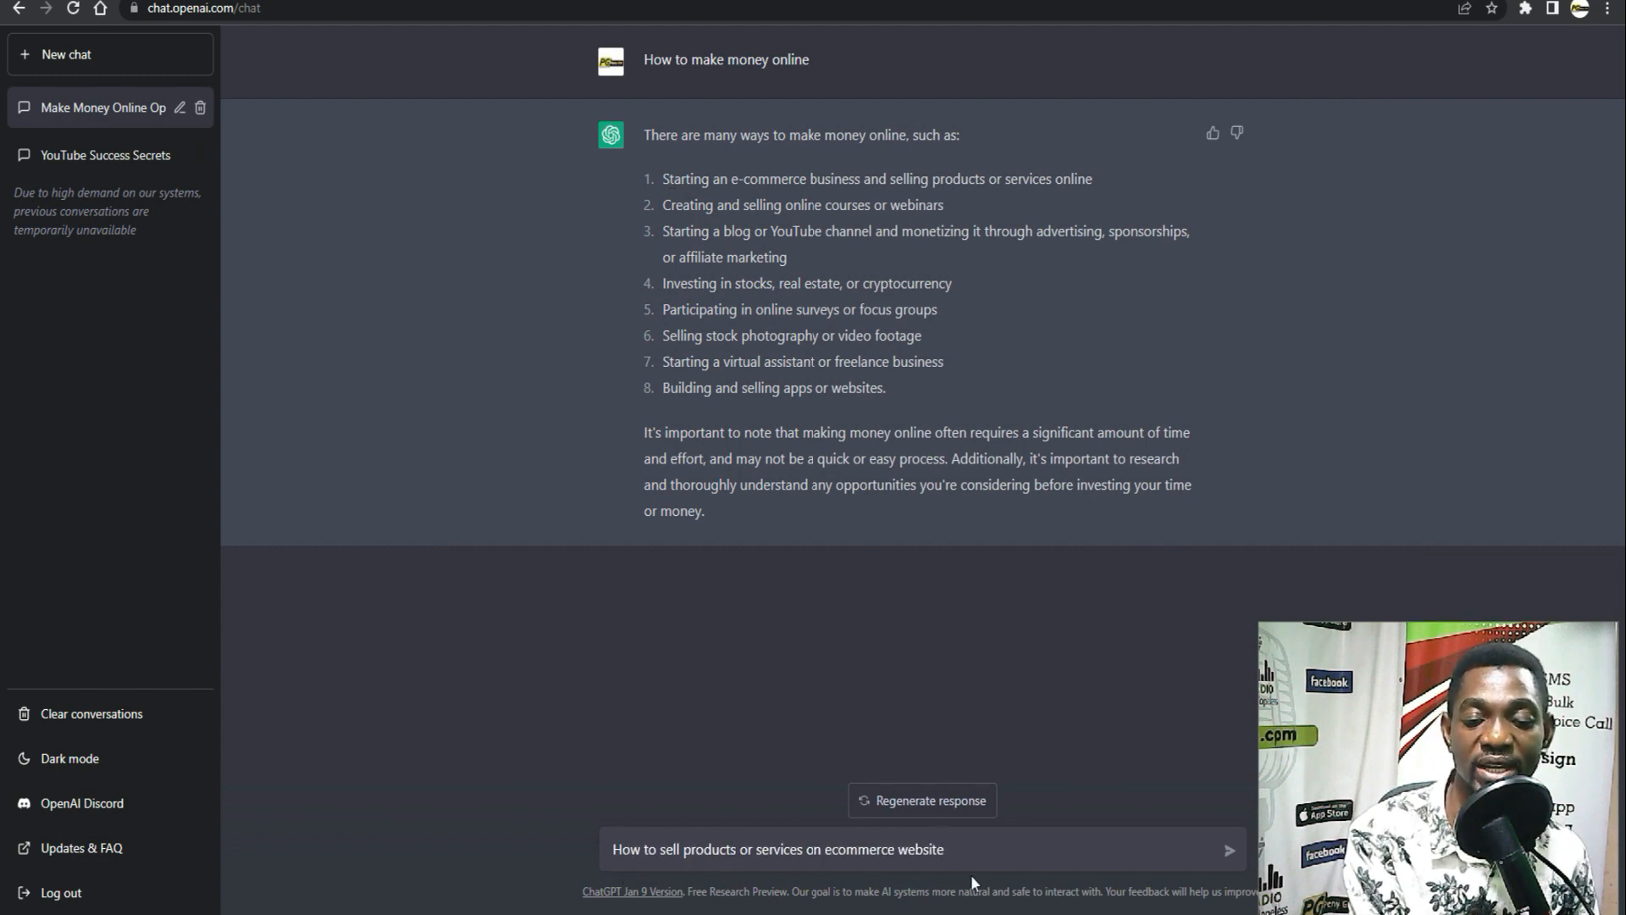
click(1230, 852)
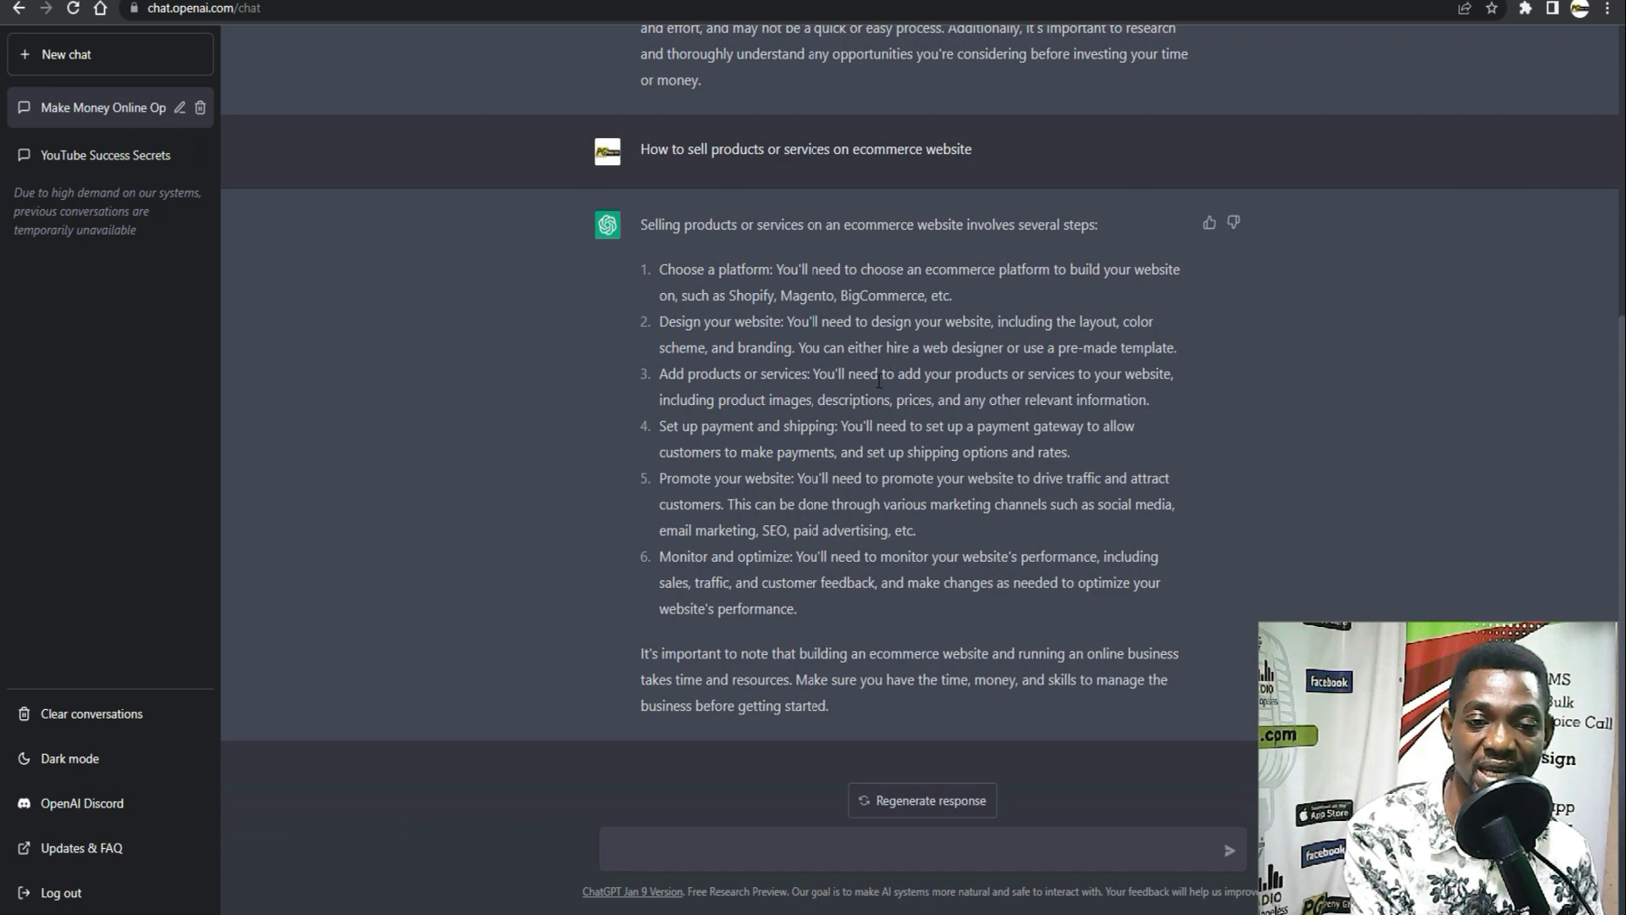
scroll(1018, 580, up, 5)
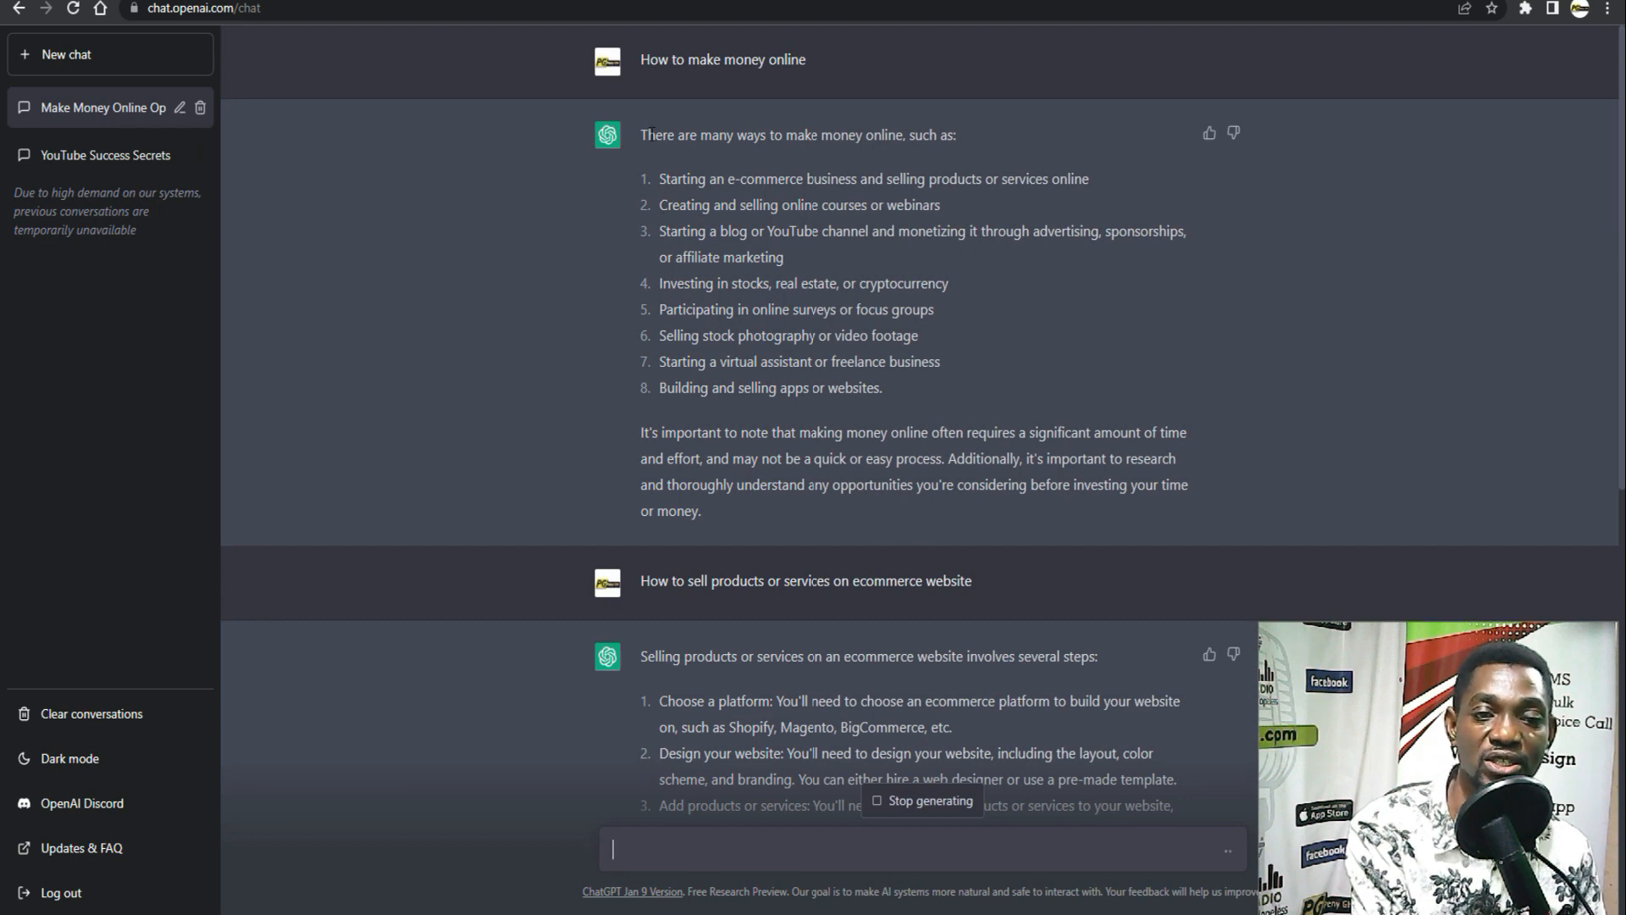
Step: Select the entire first answer about making money online and copy it
drag(641, 136, 731, 508)
right_click(714, 453)
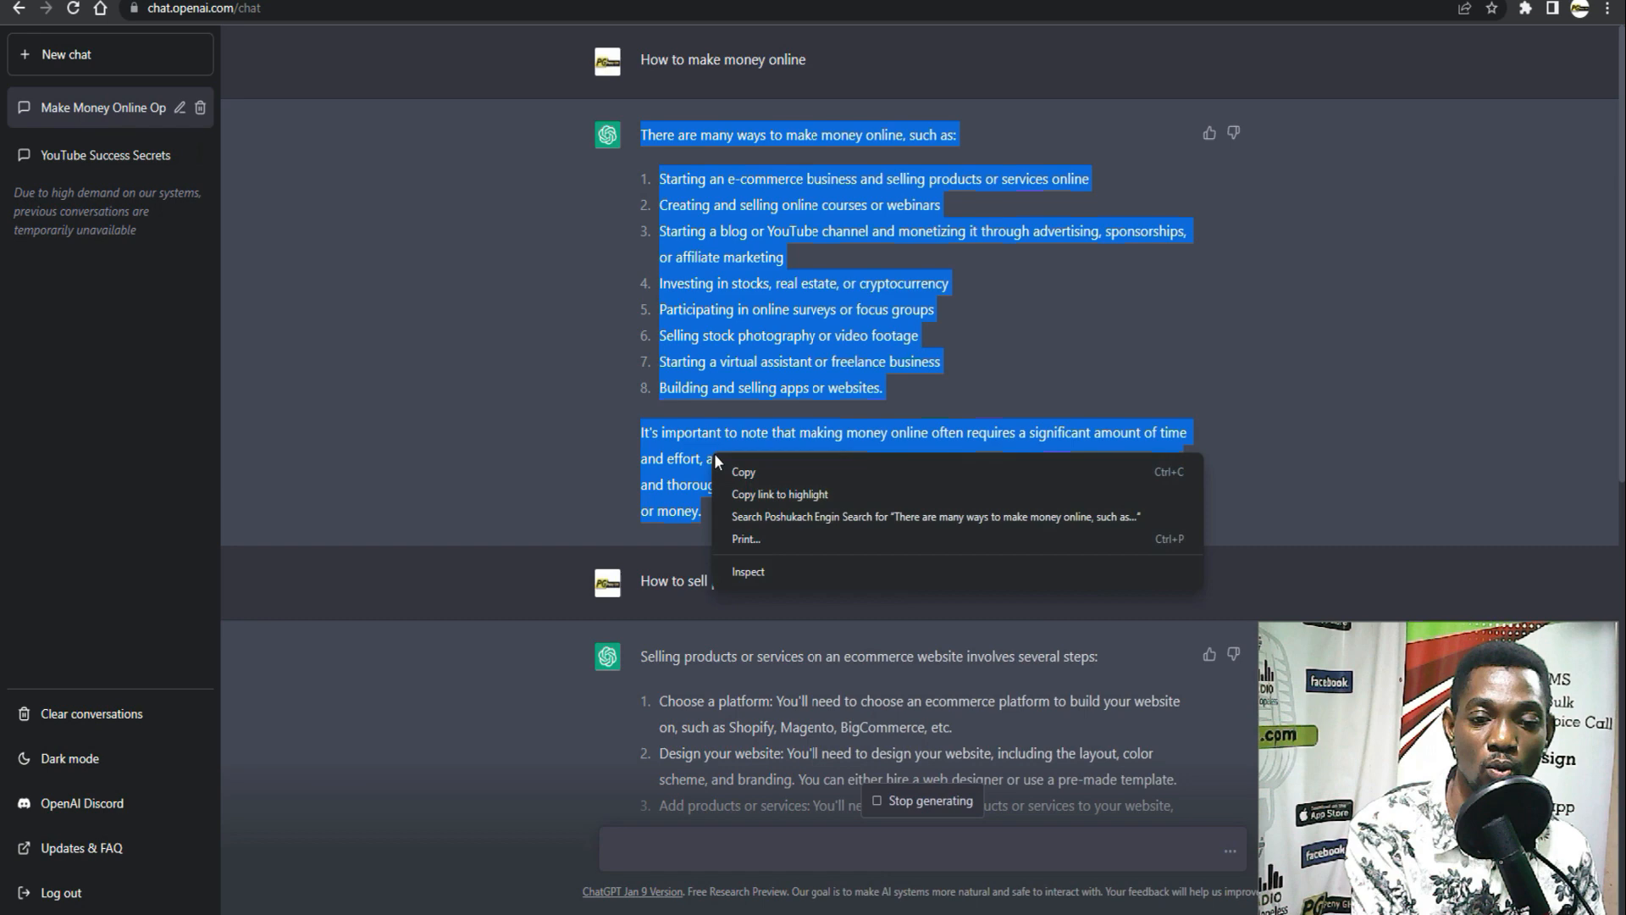
click(759, 472)
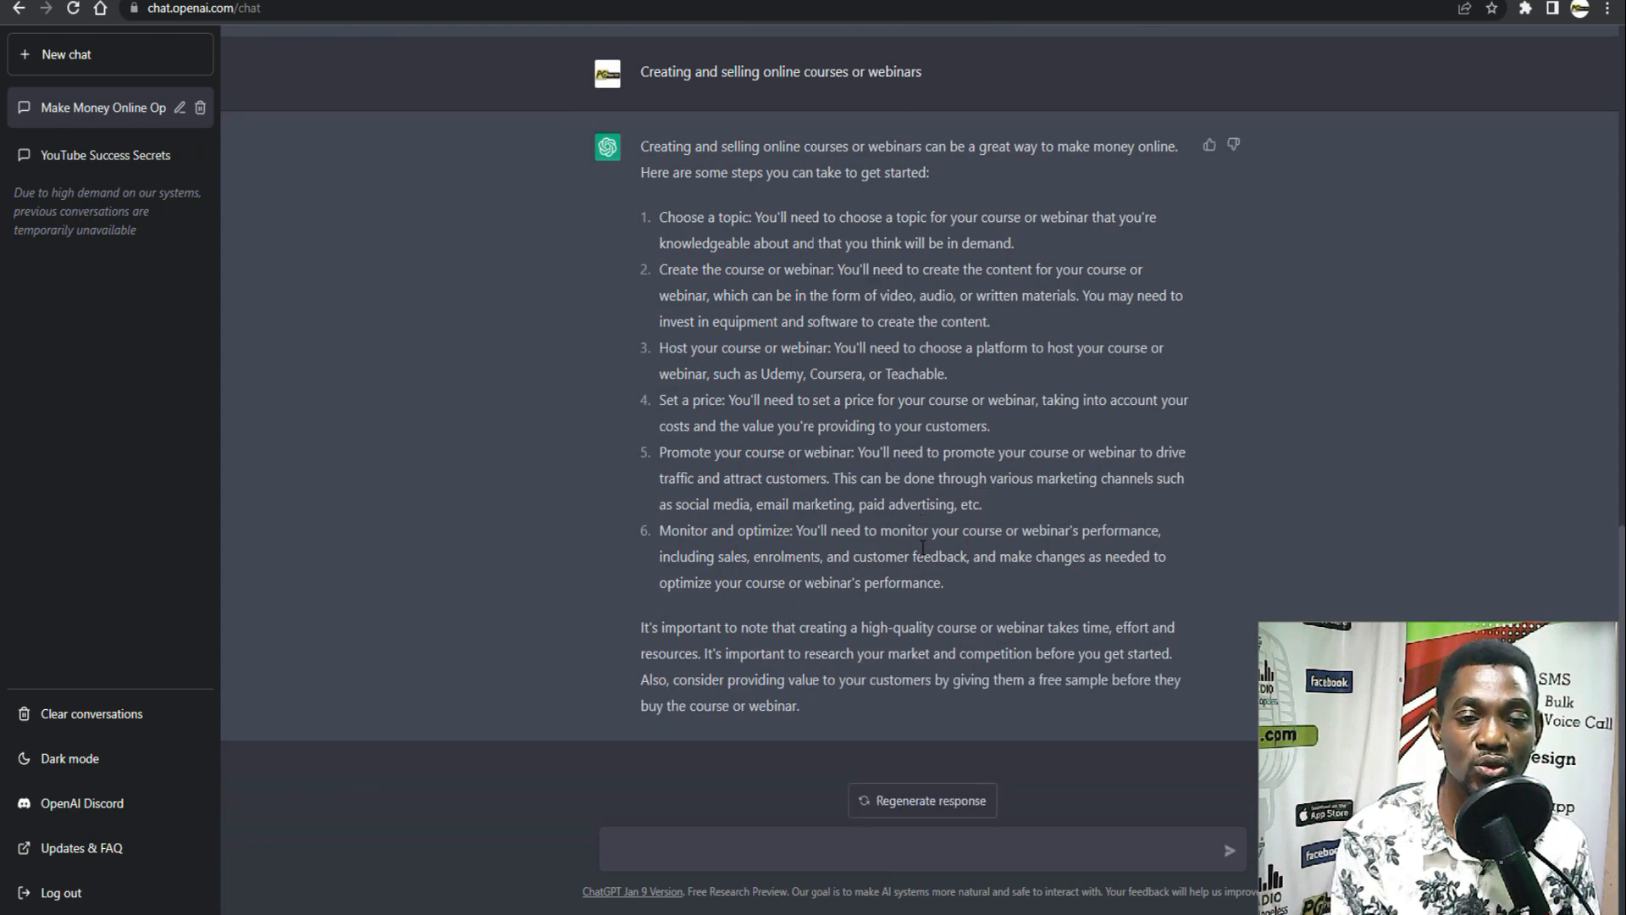
Step: Scroll up and down through the chat to review both answers
scroll(919, 299, up, 15)
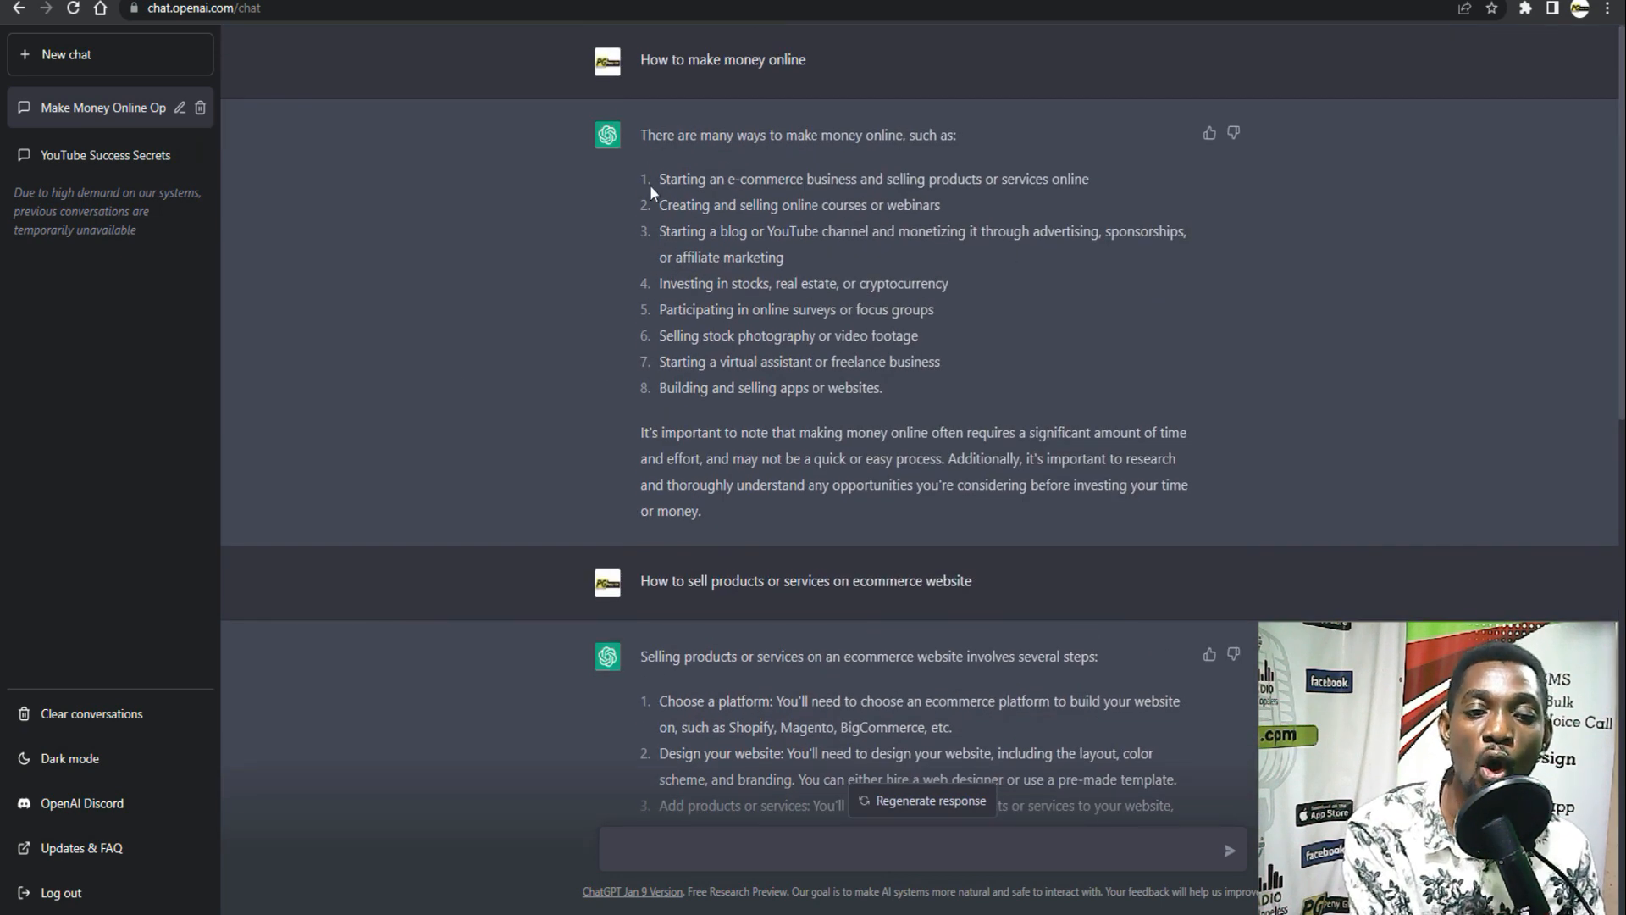
scroll(1214, 364, down, 13)
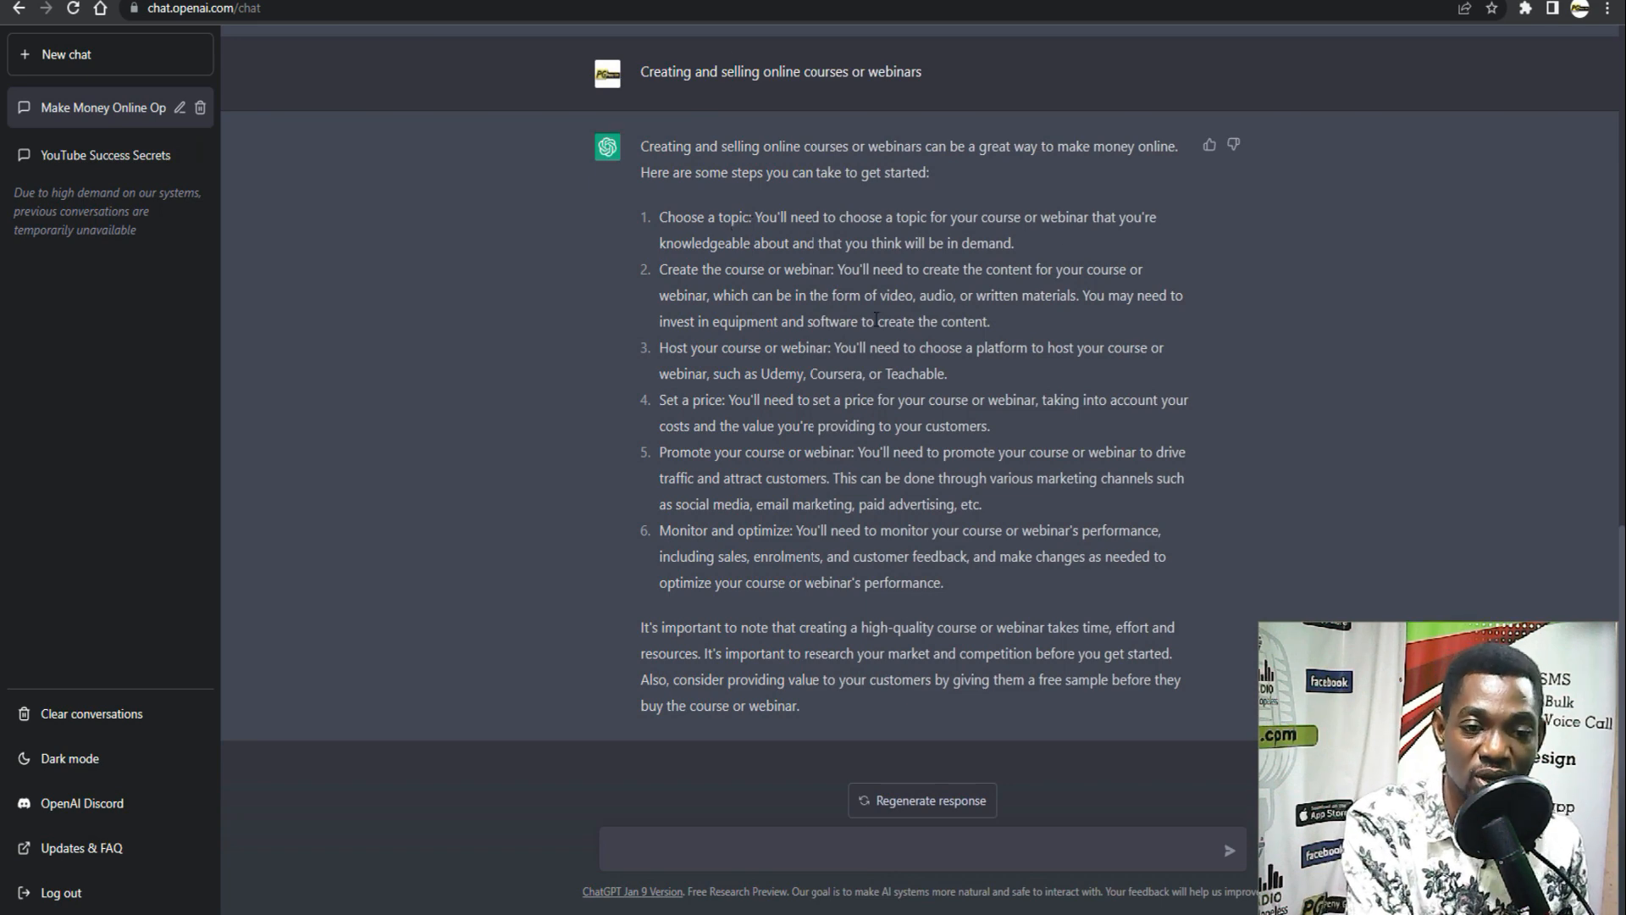
scroll(751, 352, up, 14)
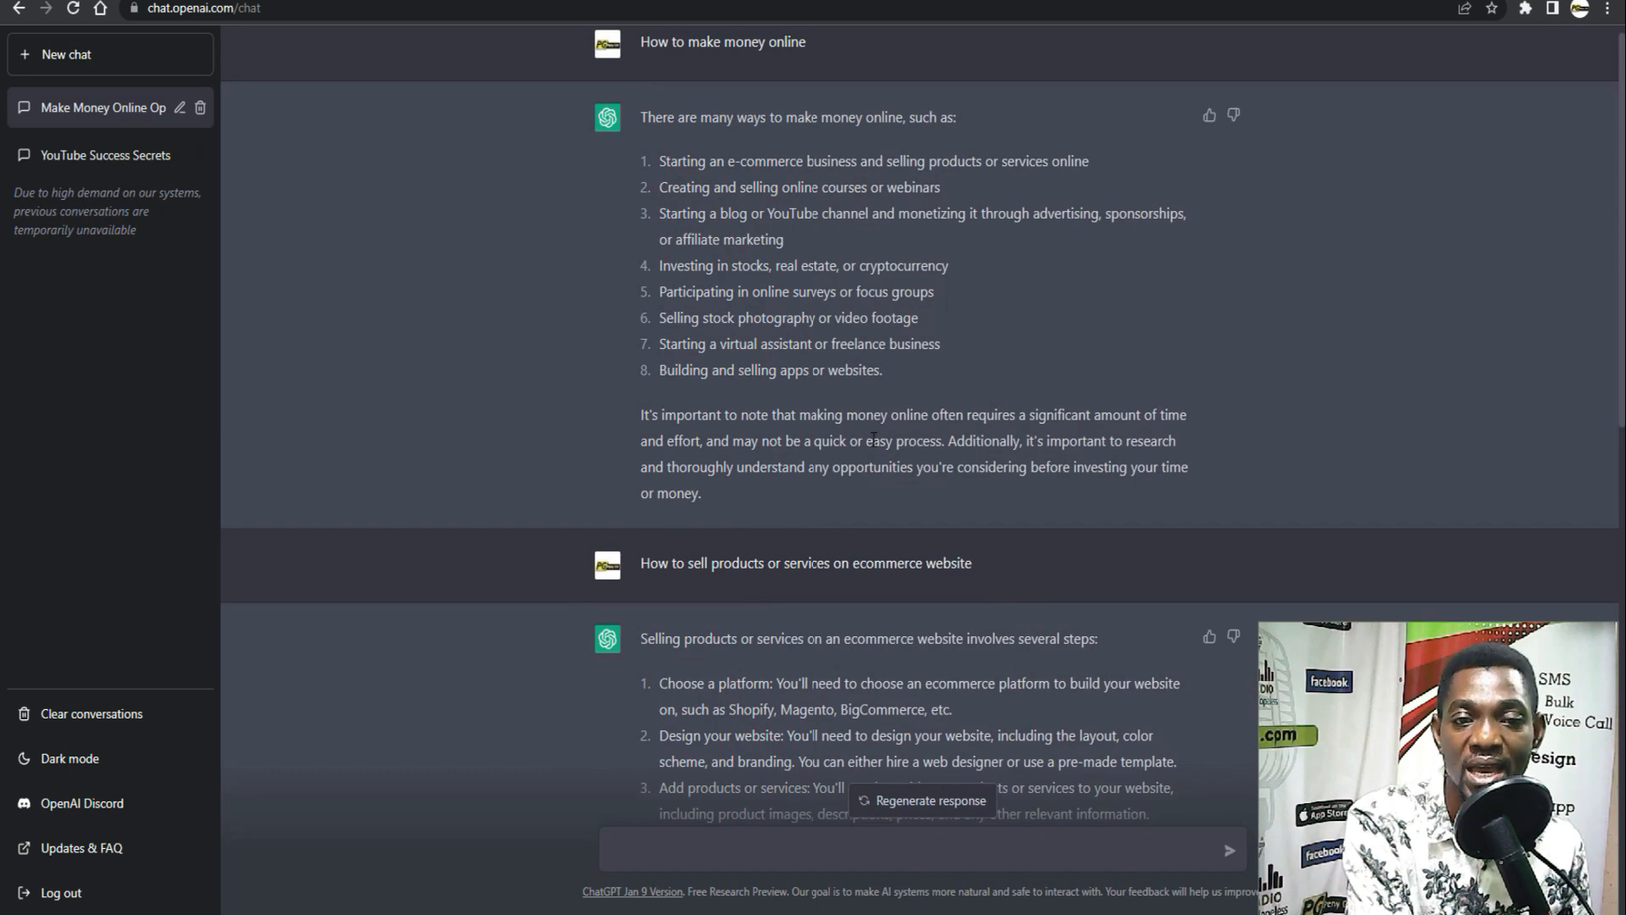
scroll(873, 437, down, 14)
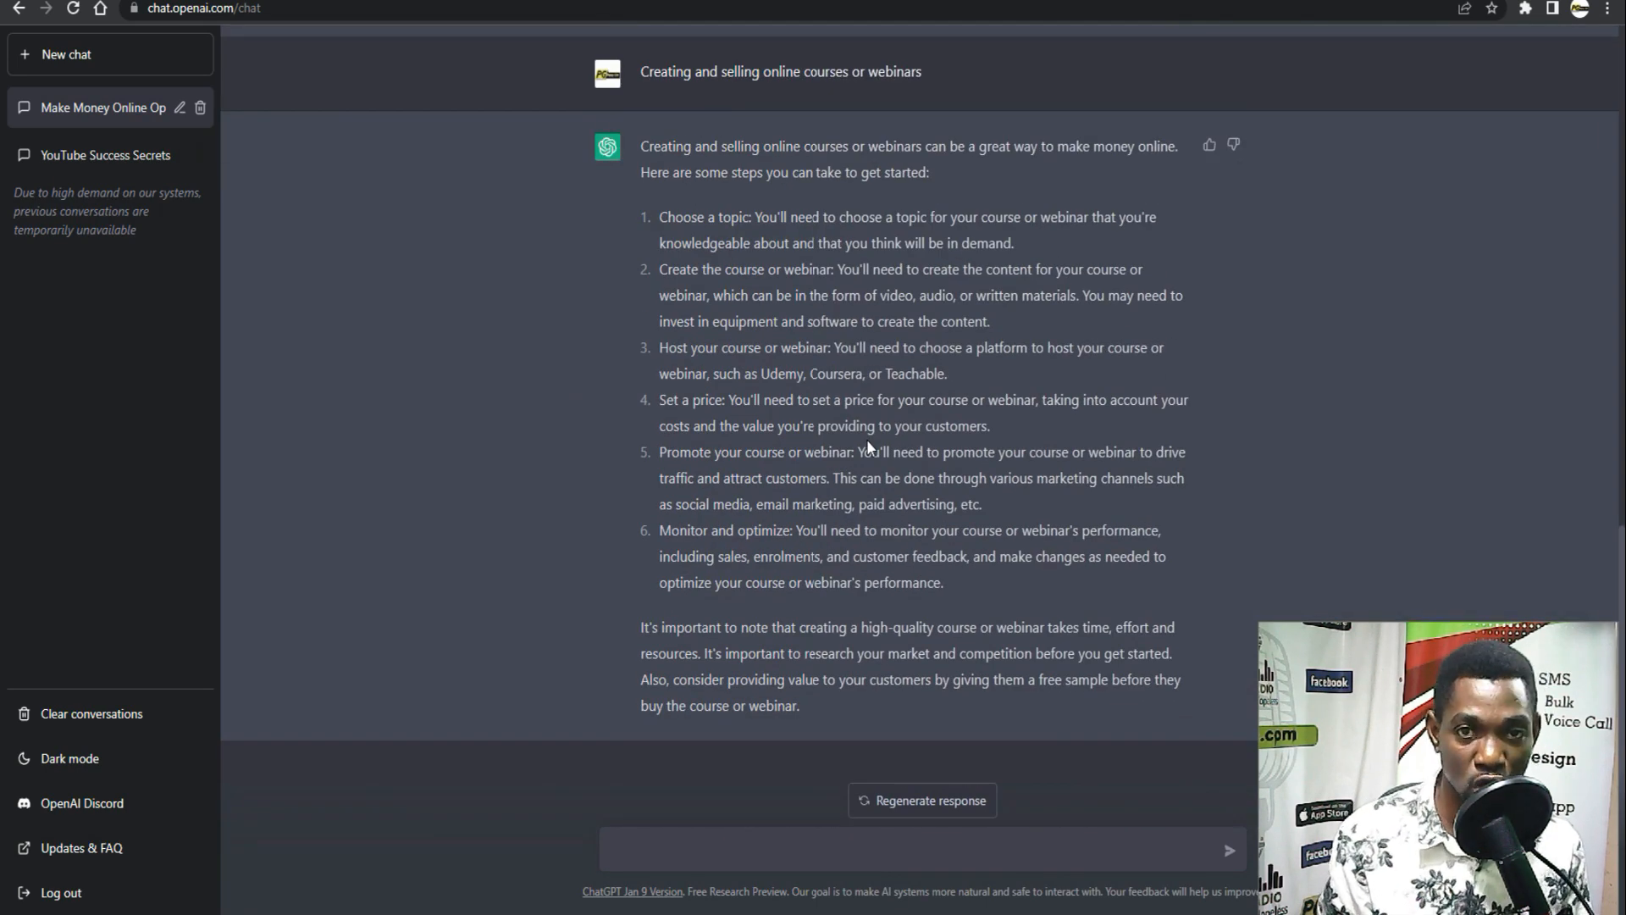
scroll(866, 439, up, 14)
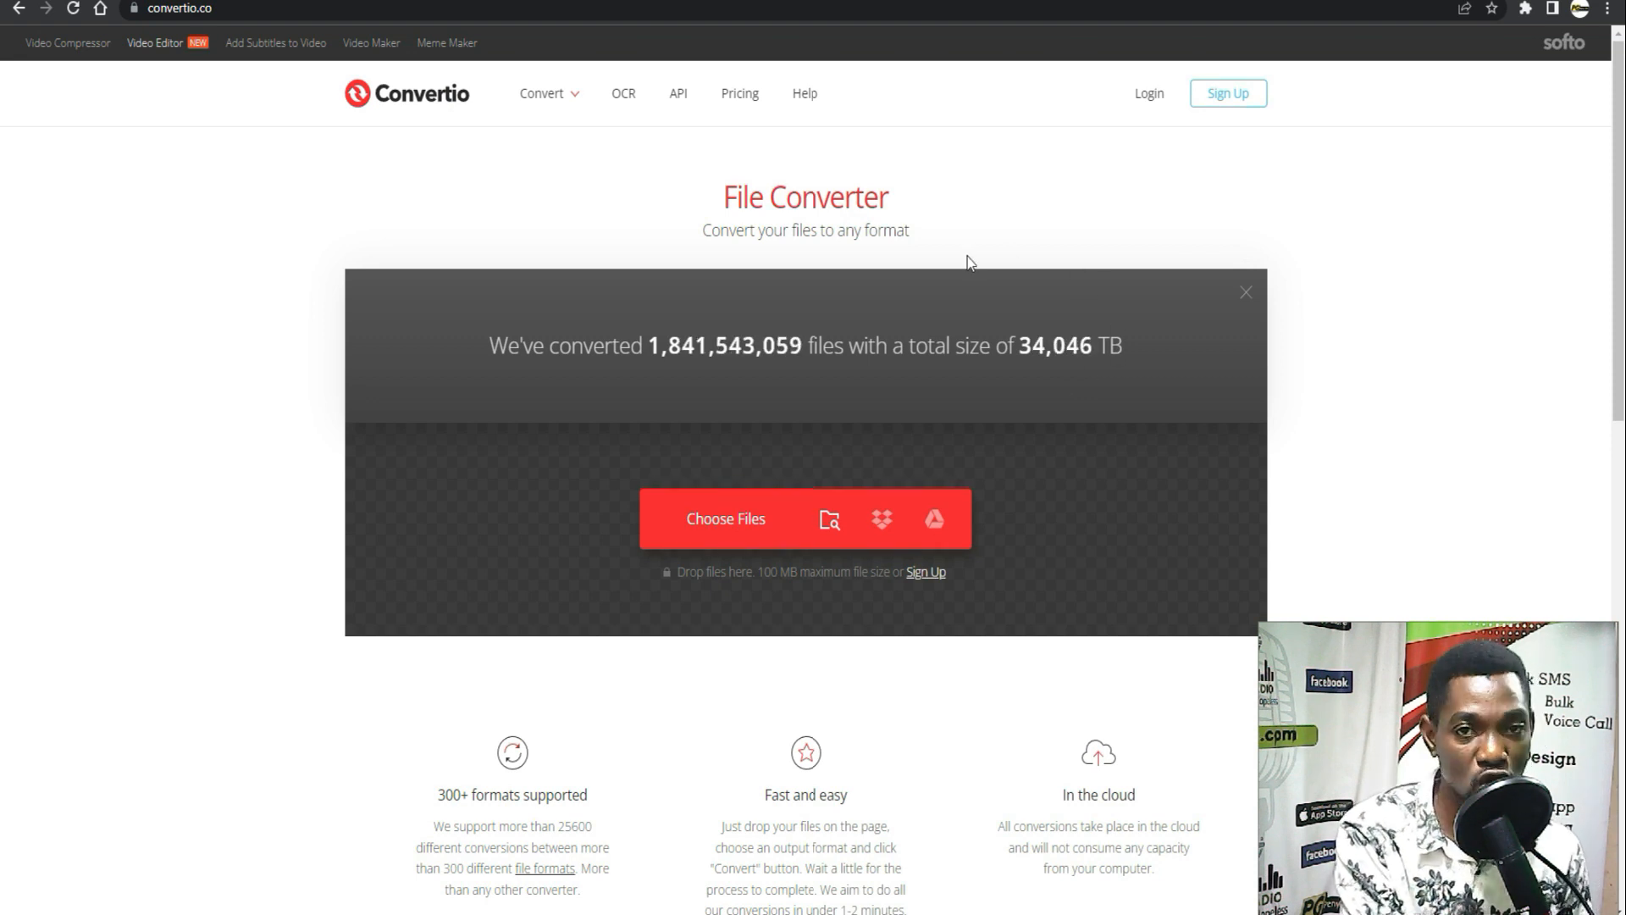
Step: Go to Convertio's Ebook Converter page from the Convert menu
mouse_move(524, 87)
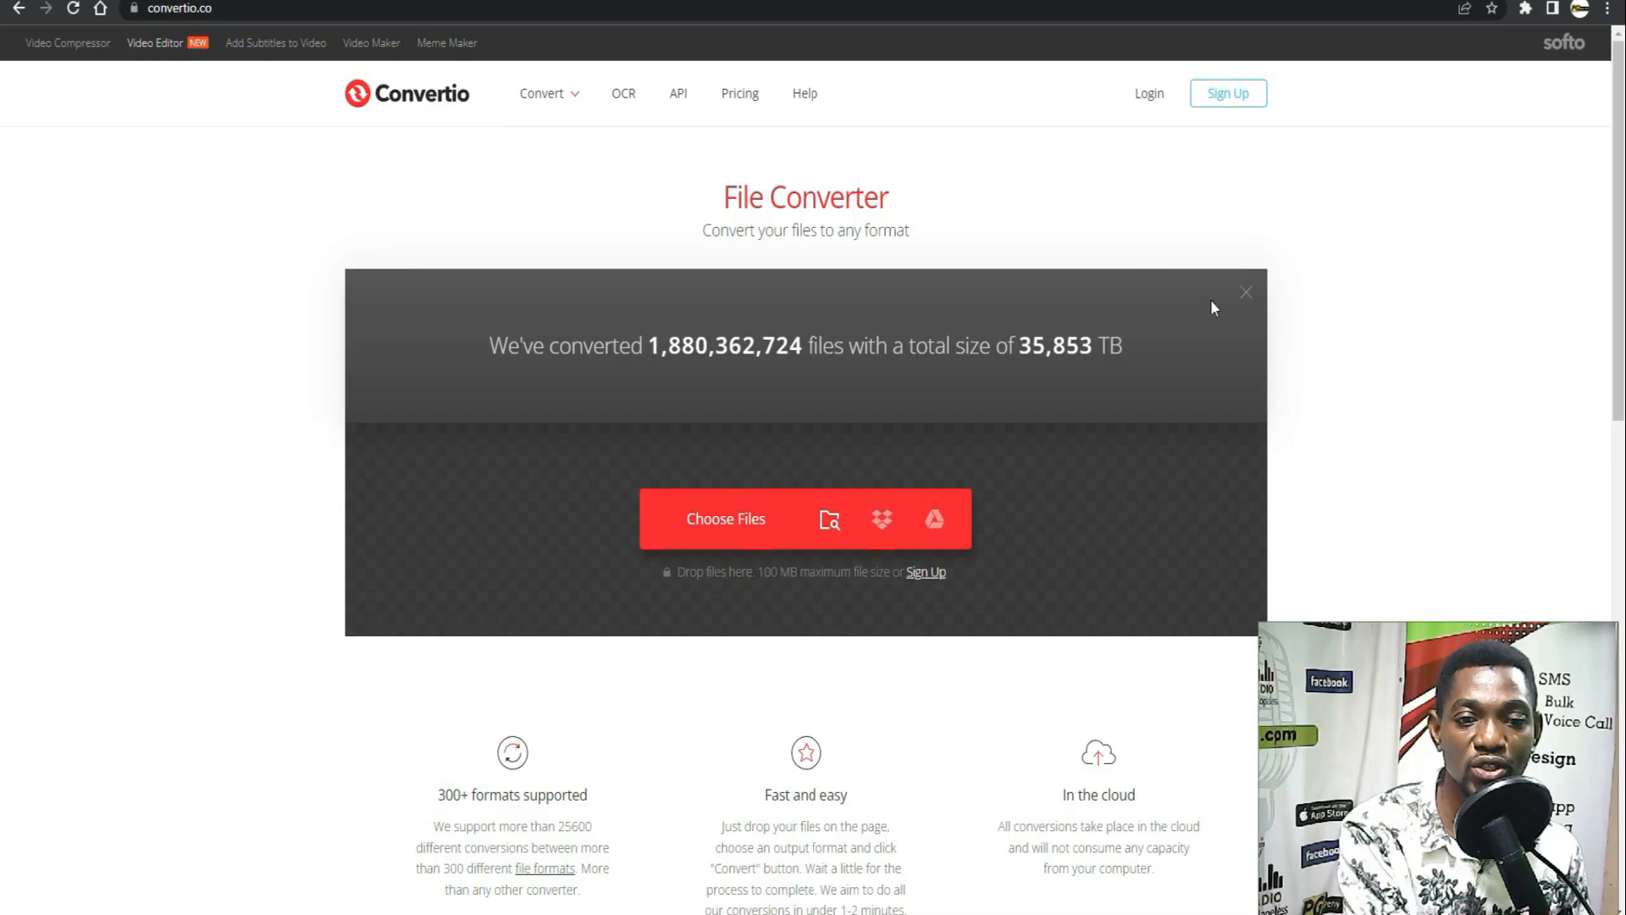
scroll(961, 540, down, 12)
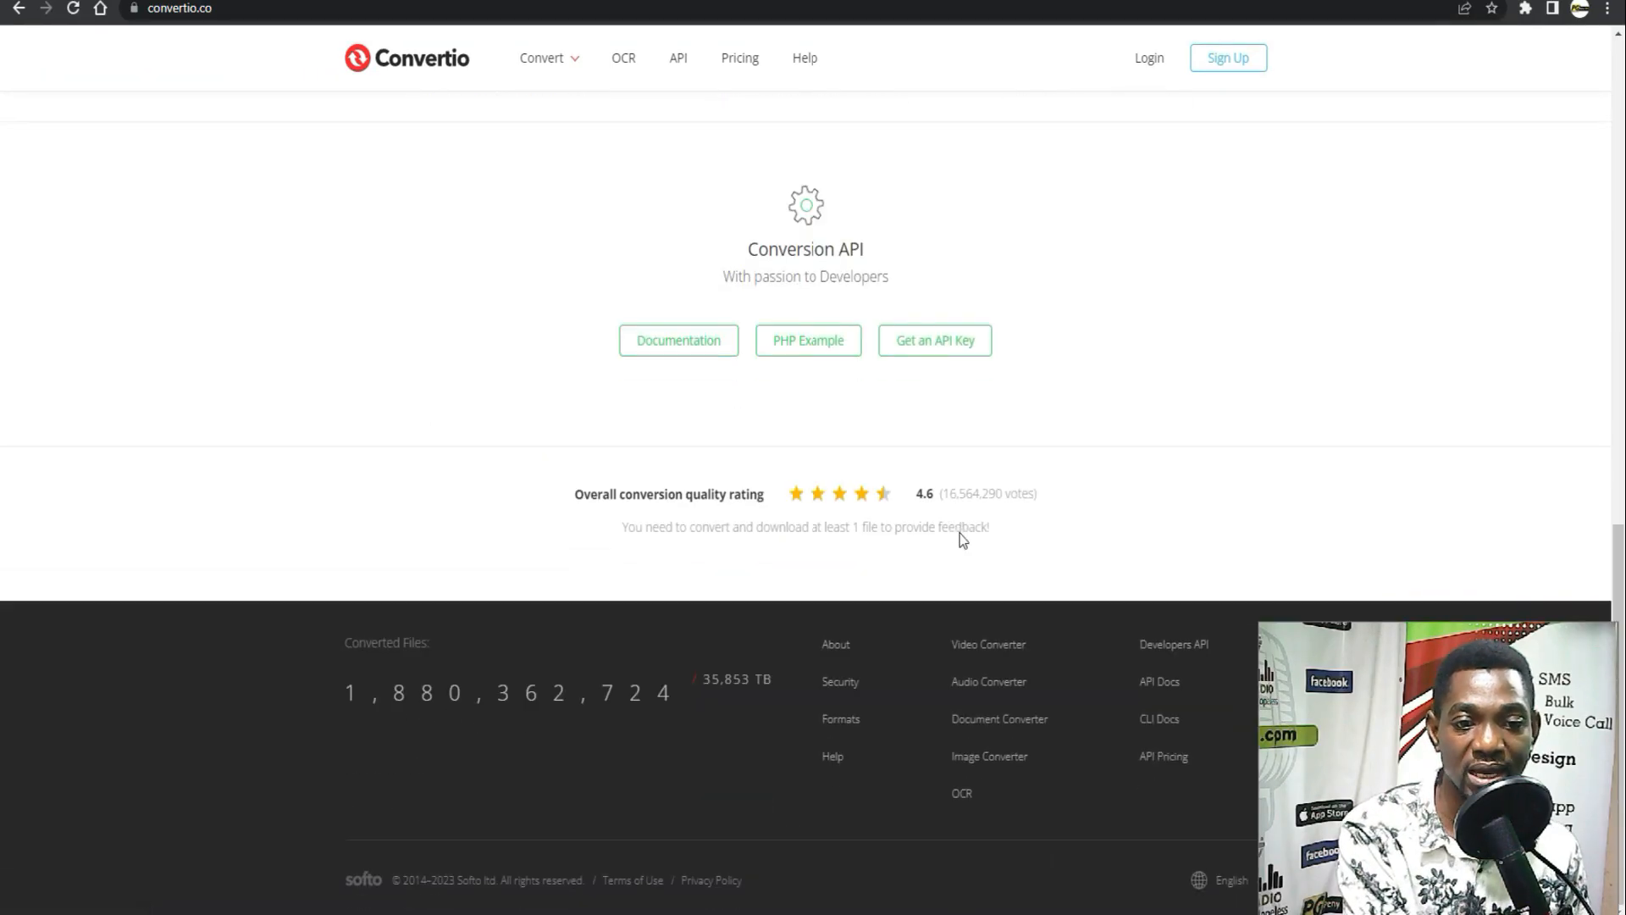
scroll(962, 539, up, 15)
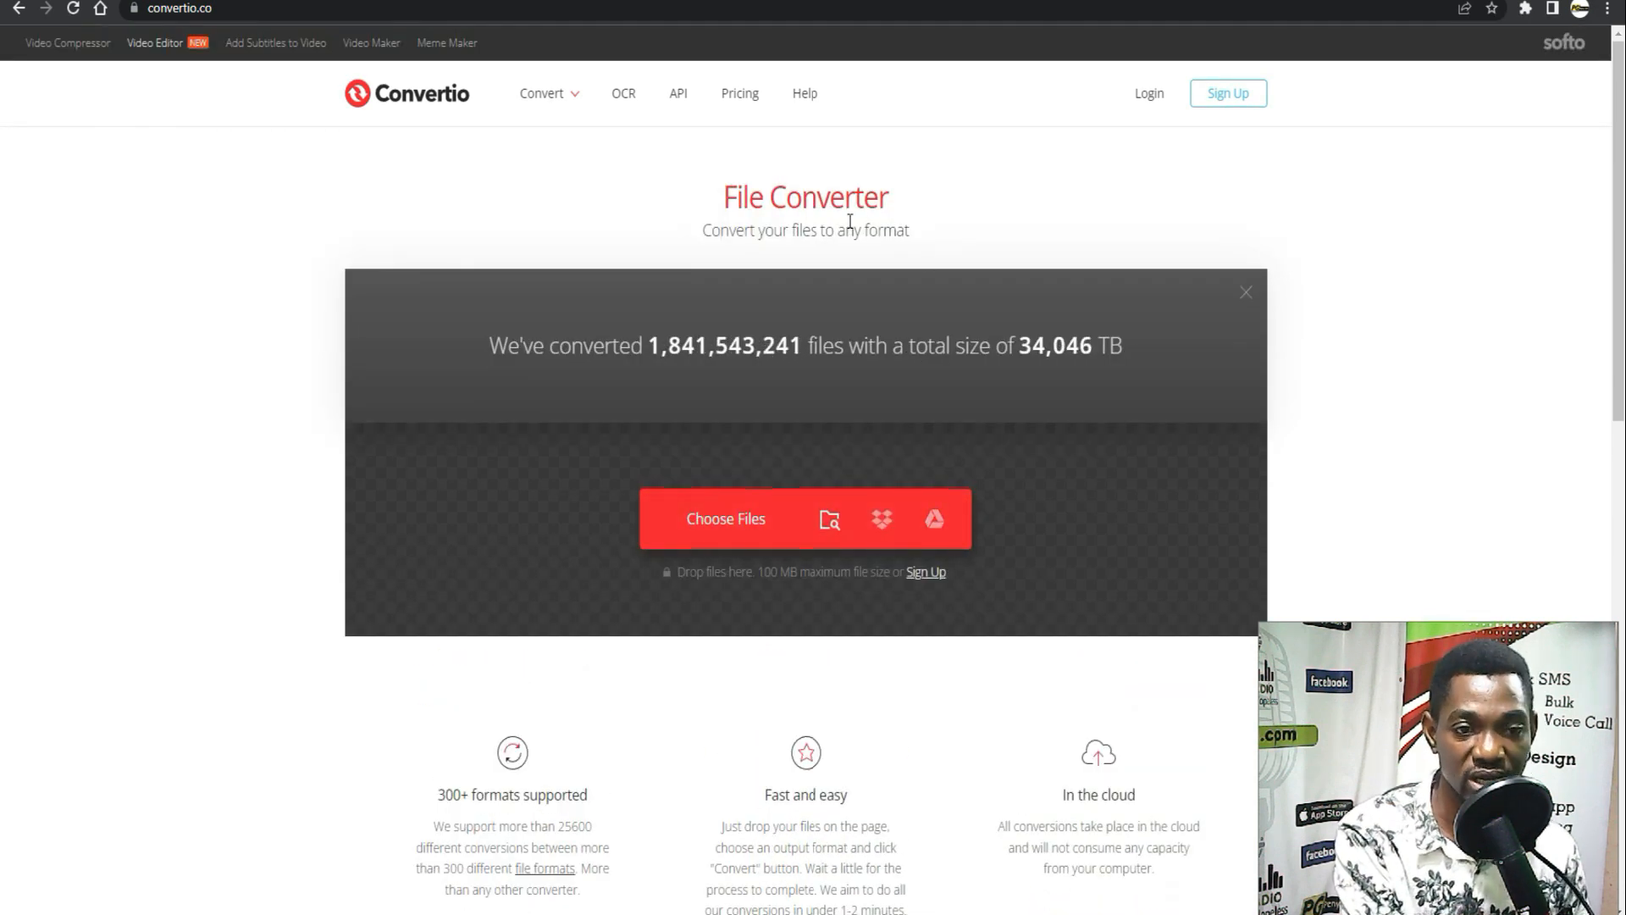
mouse_move(576, 105)
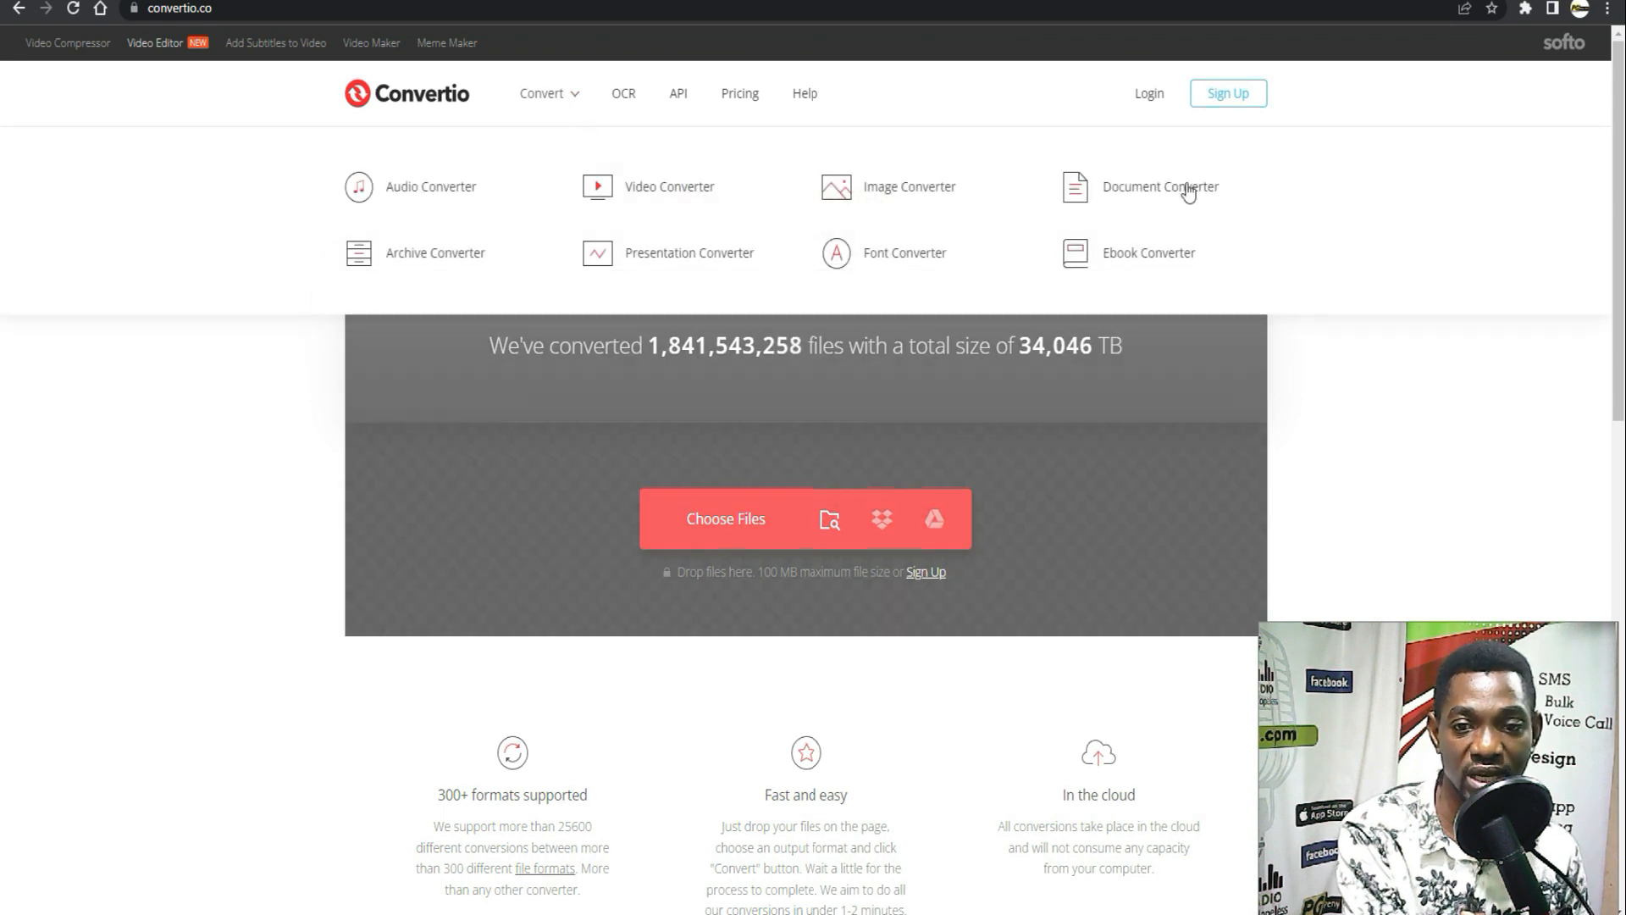
click(1144, 261)
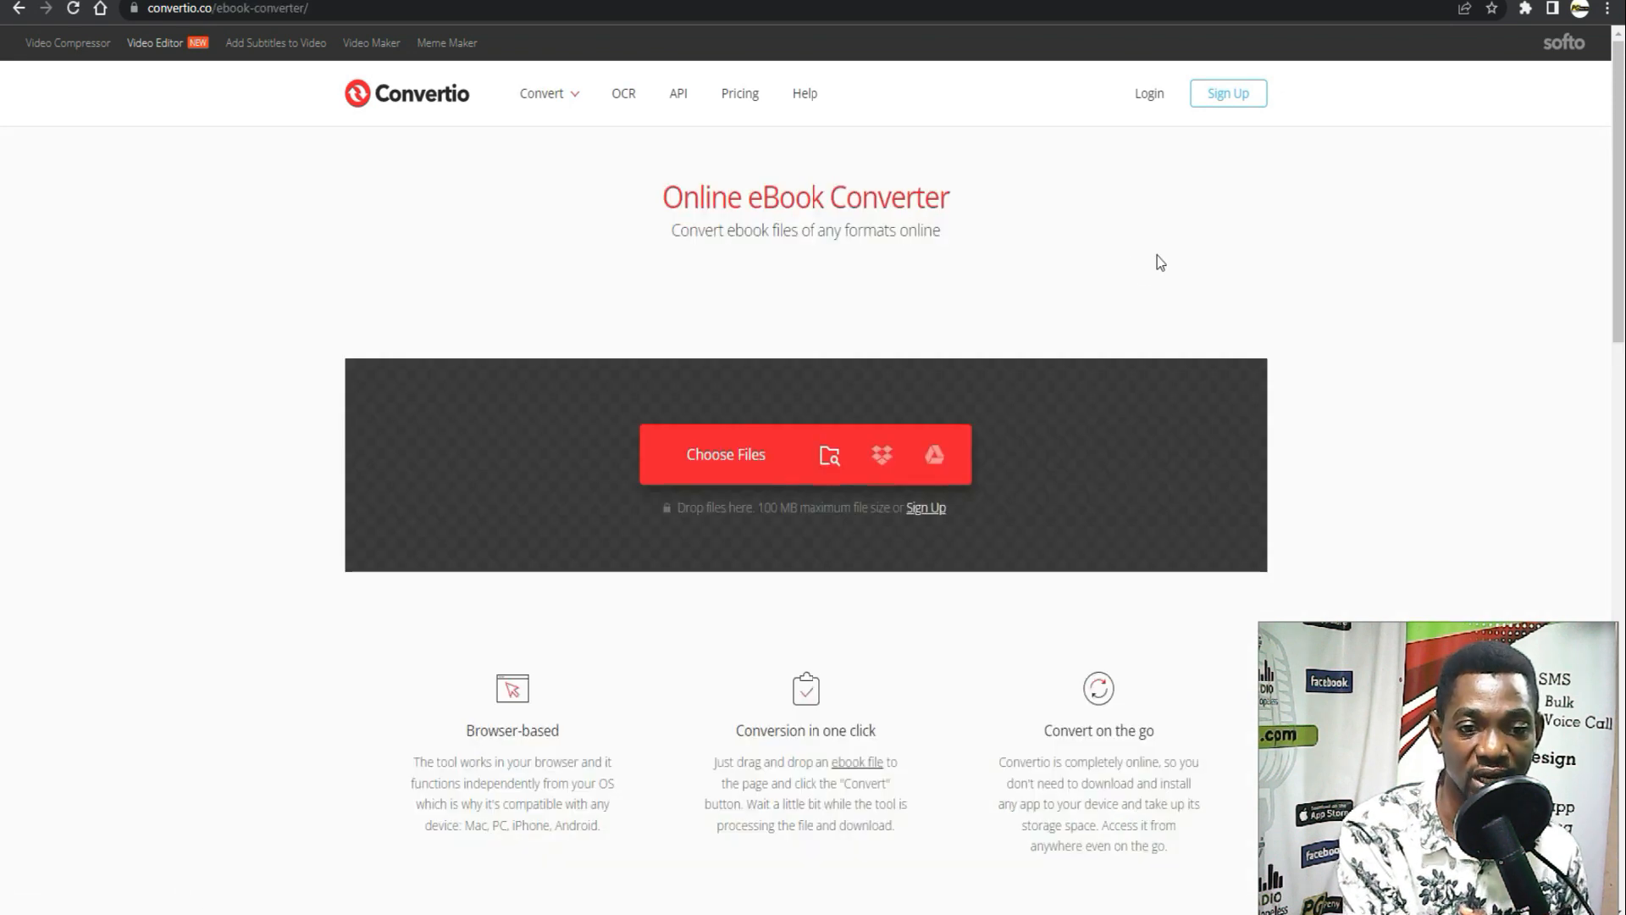
Step: Upload the Desktop Word file 'How To Make Money With TRX Cloud Mining' to Convertio
click(709, 457)
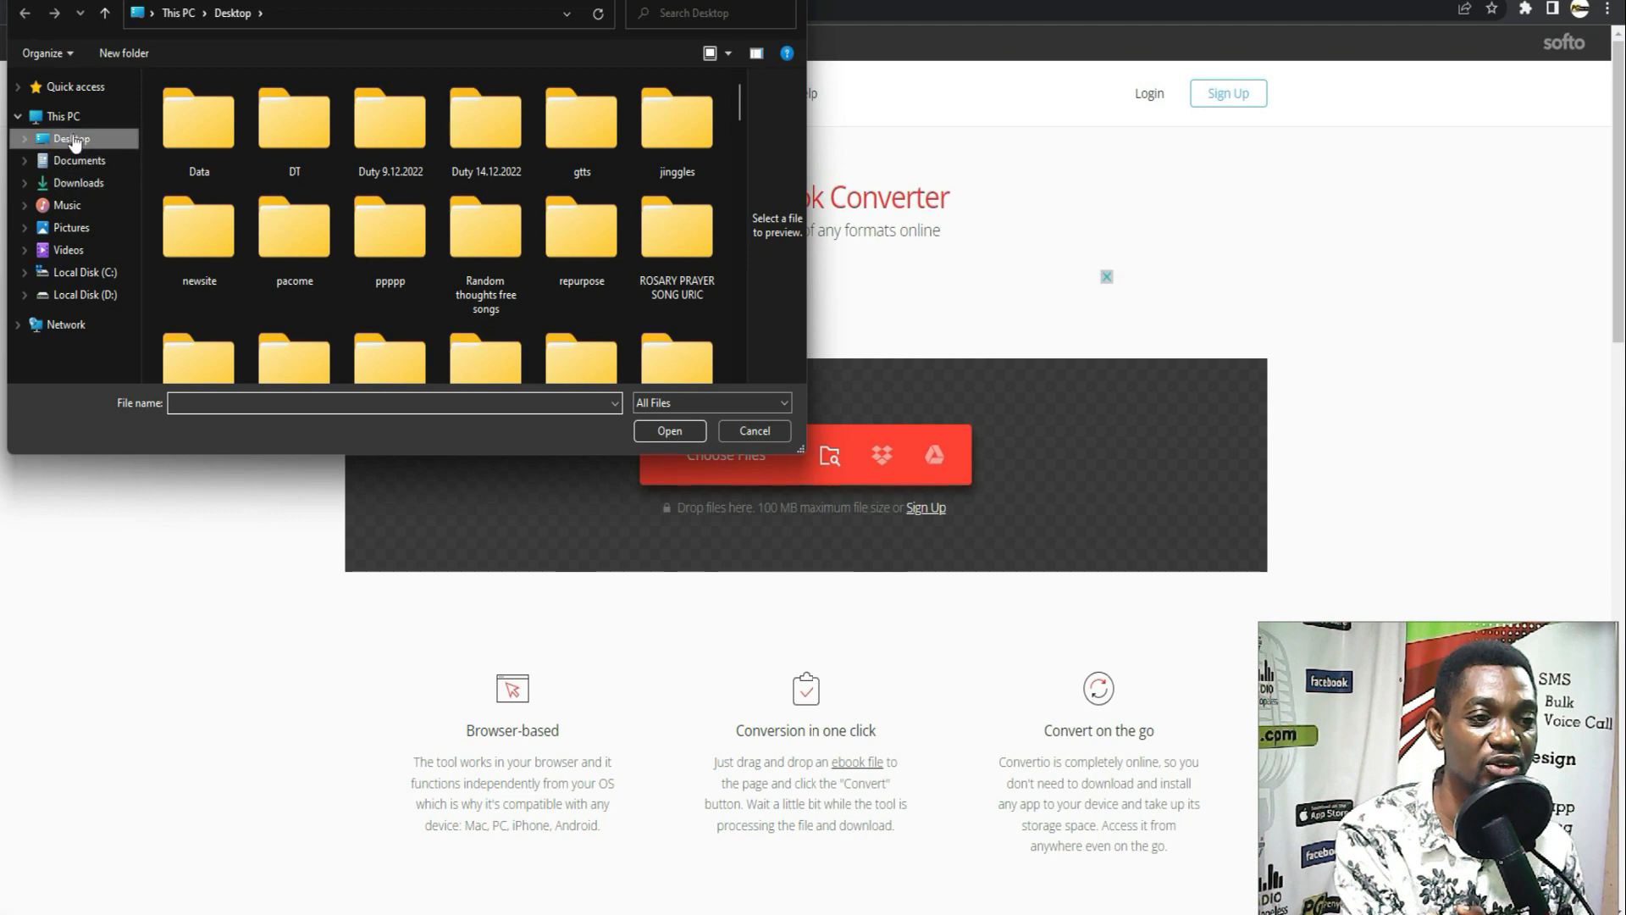
scroll(486, 225, down, 5)
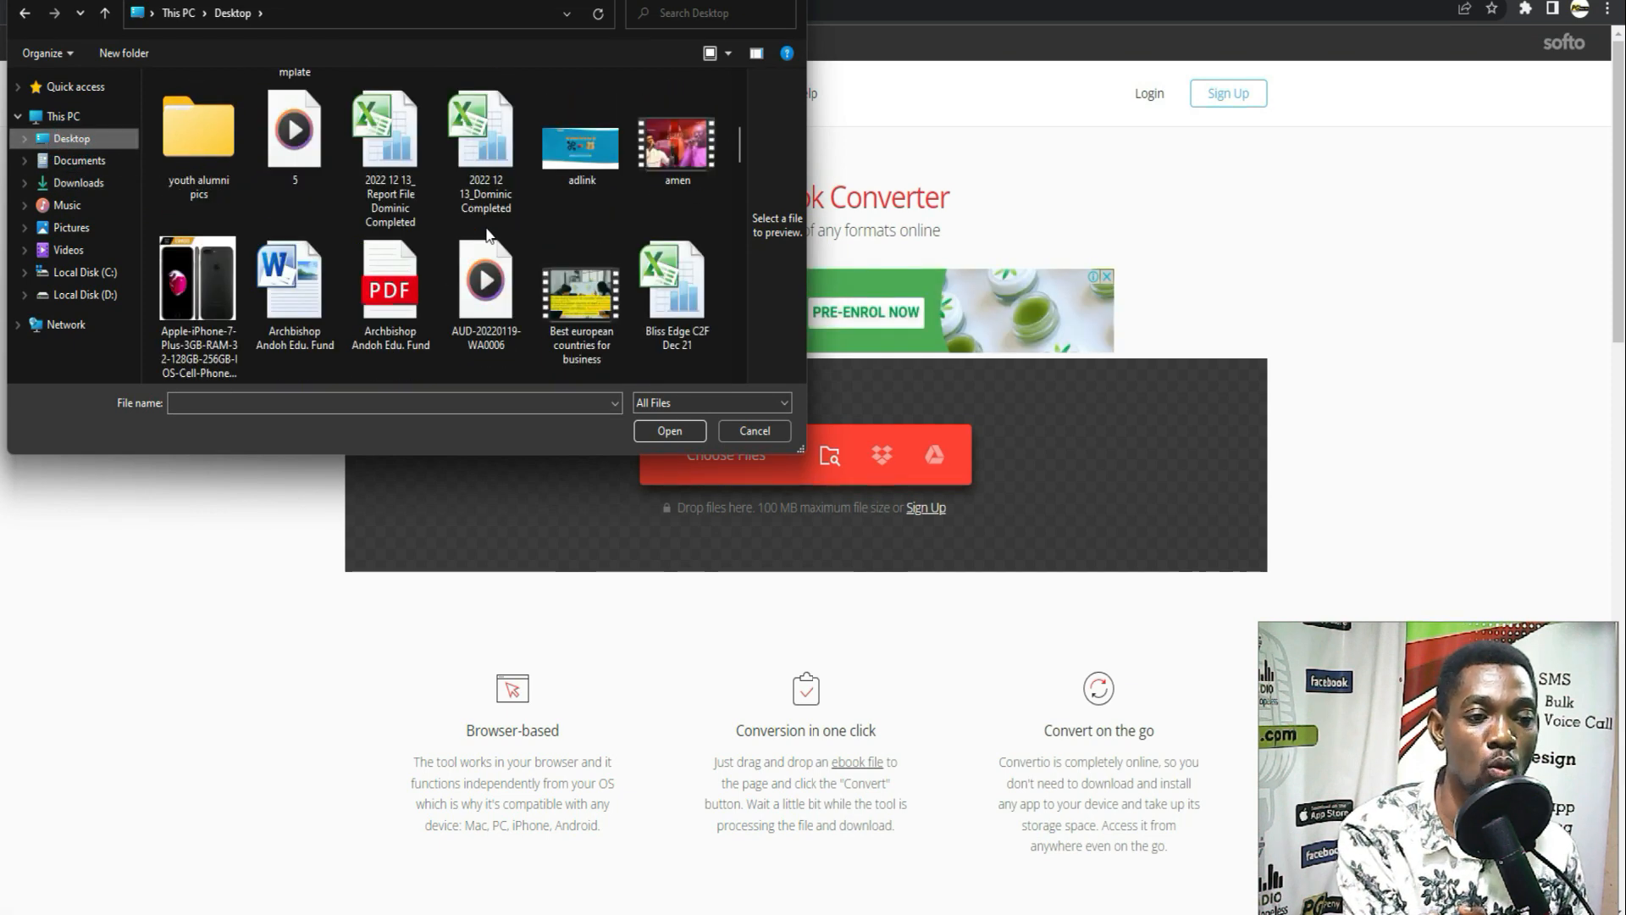
scroll(482, 236, down, 3)
scroll(483, 237, down, 3)
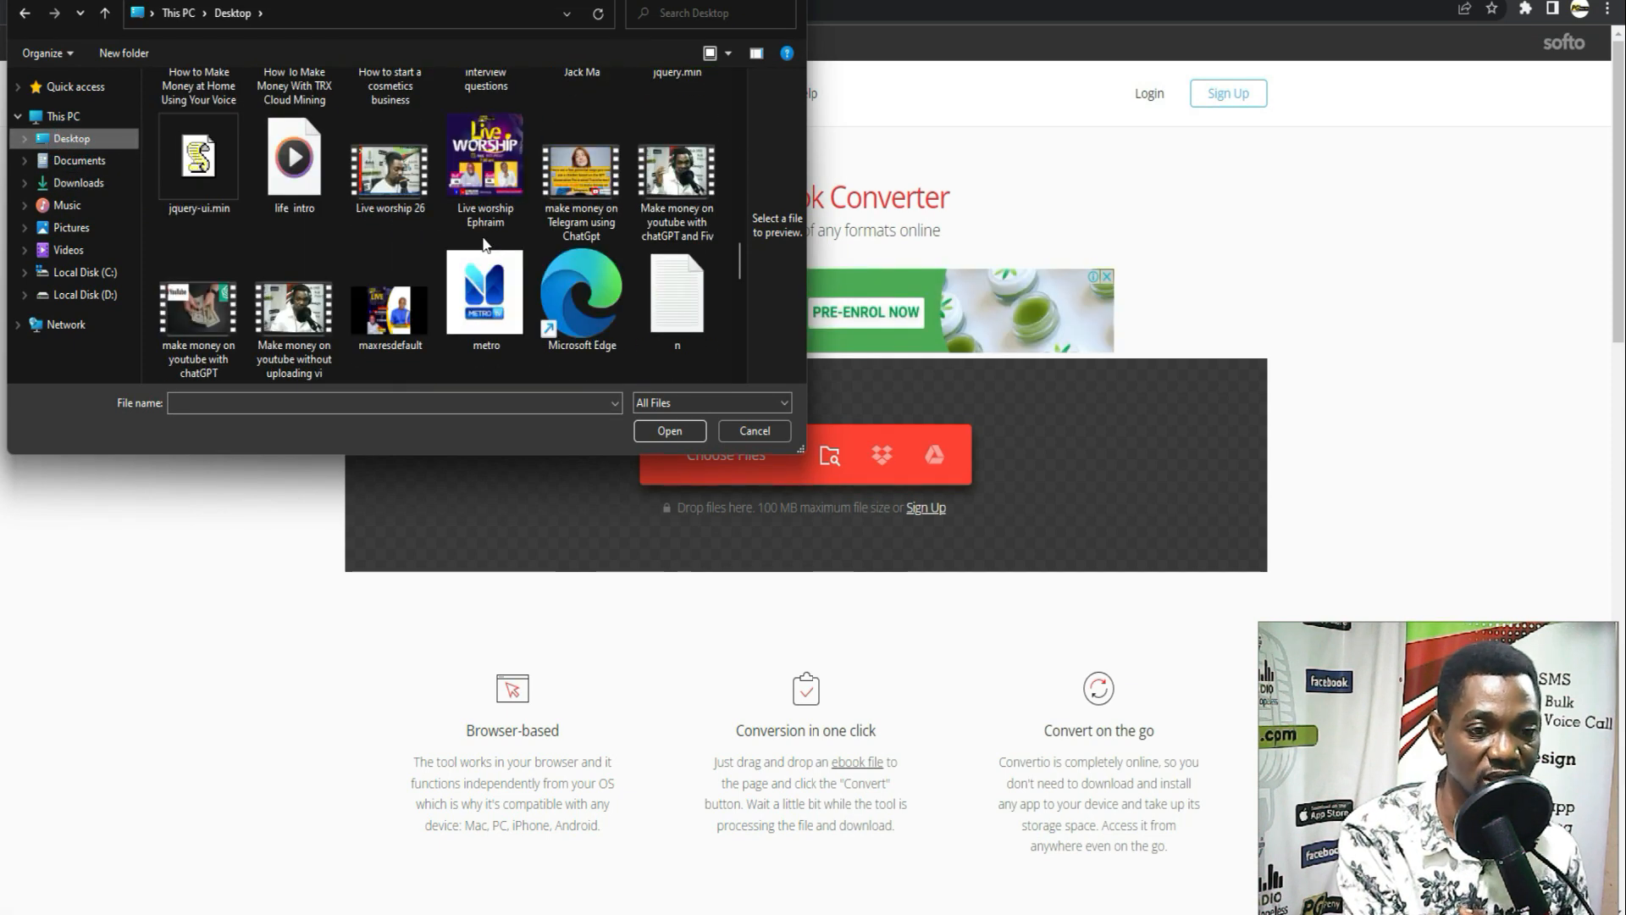
scroll(483, 244, down, 3)
scroll(485, 245, down, 3)
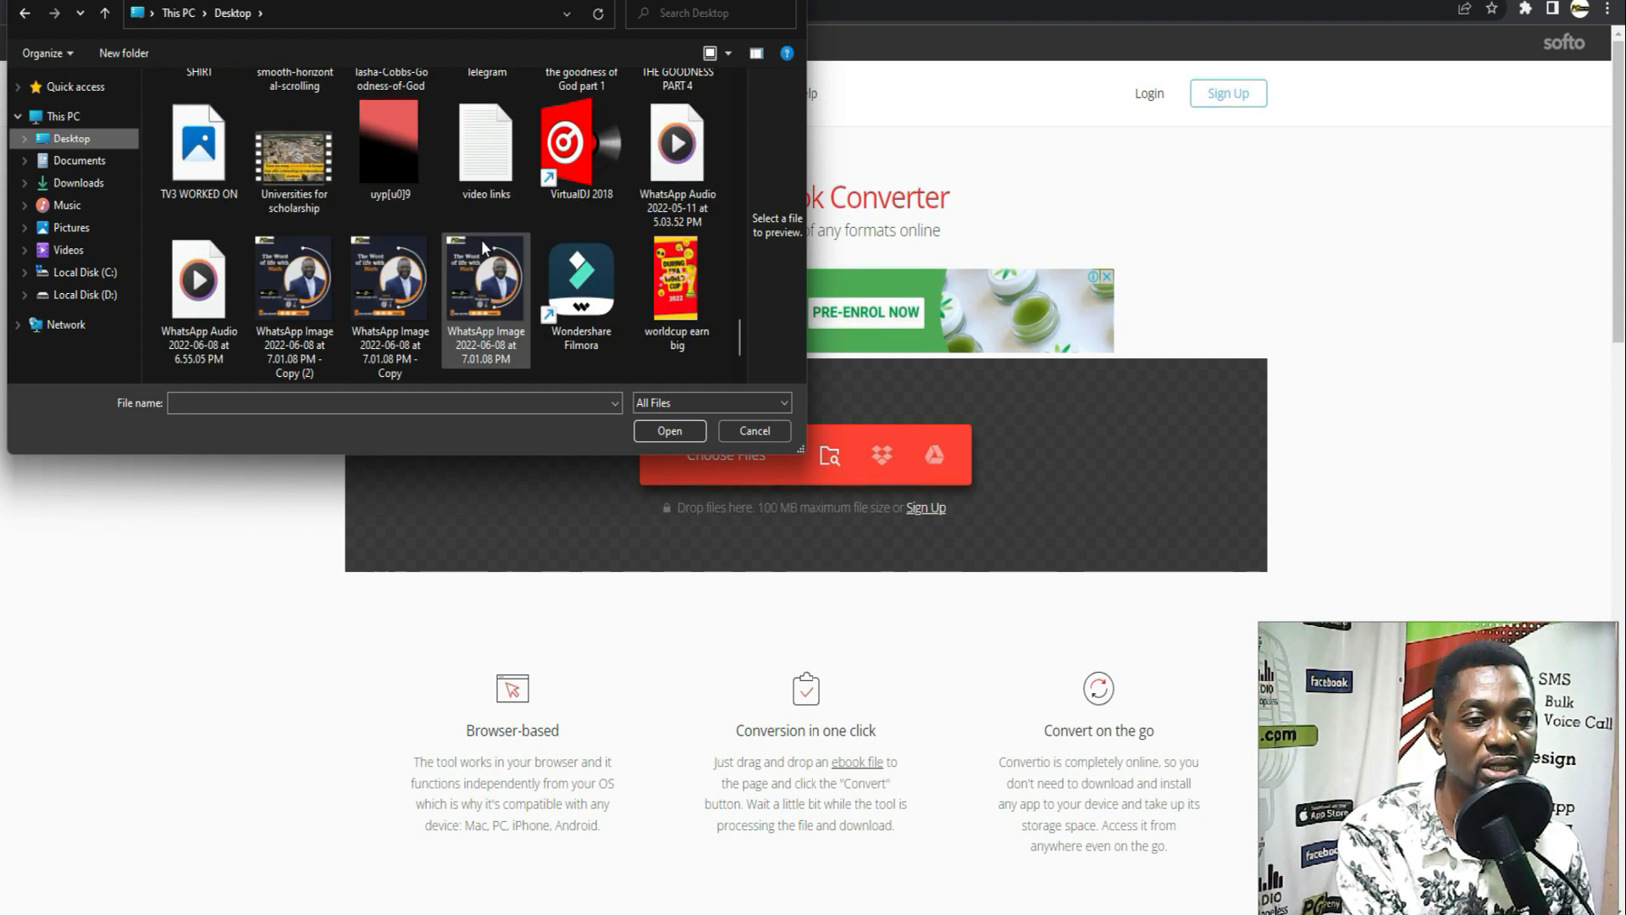
scroll(482, 241, down, 2)
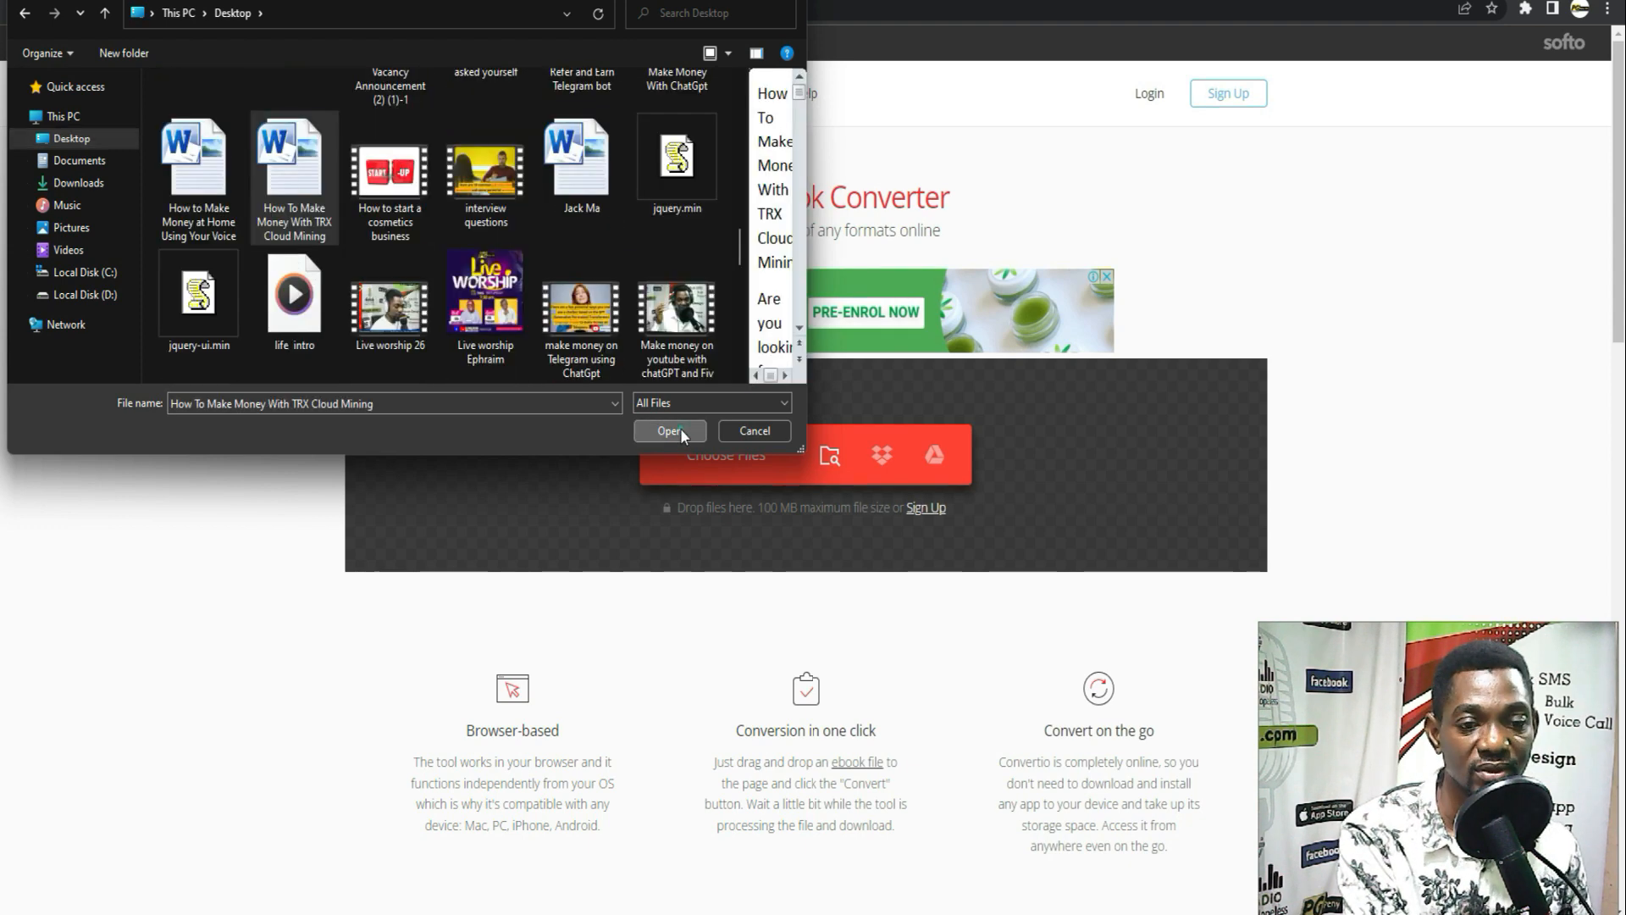
click(673, 432)
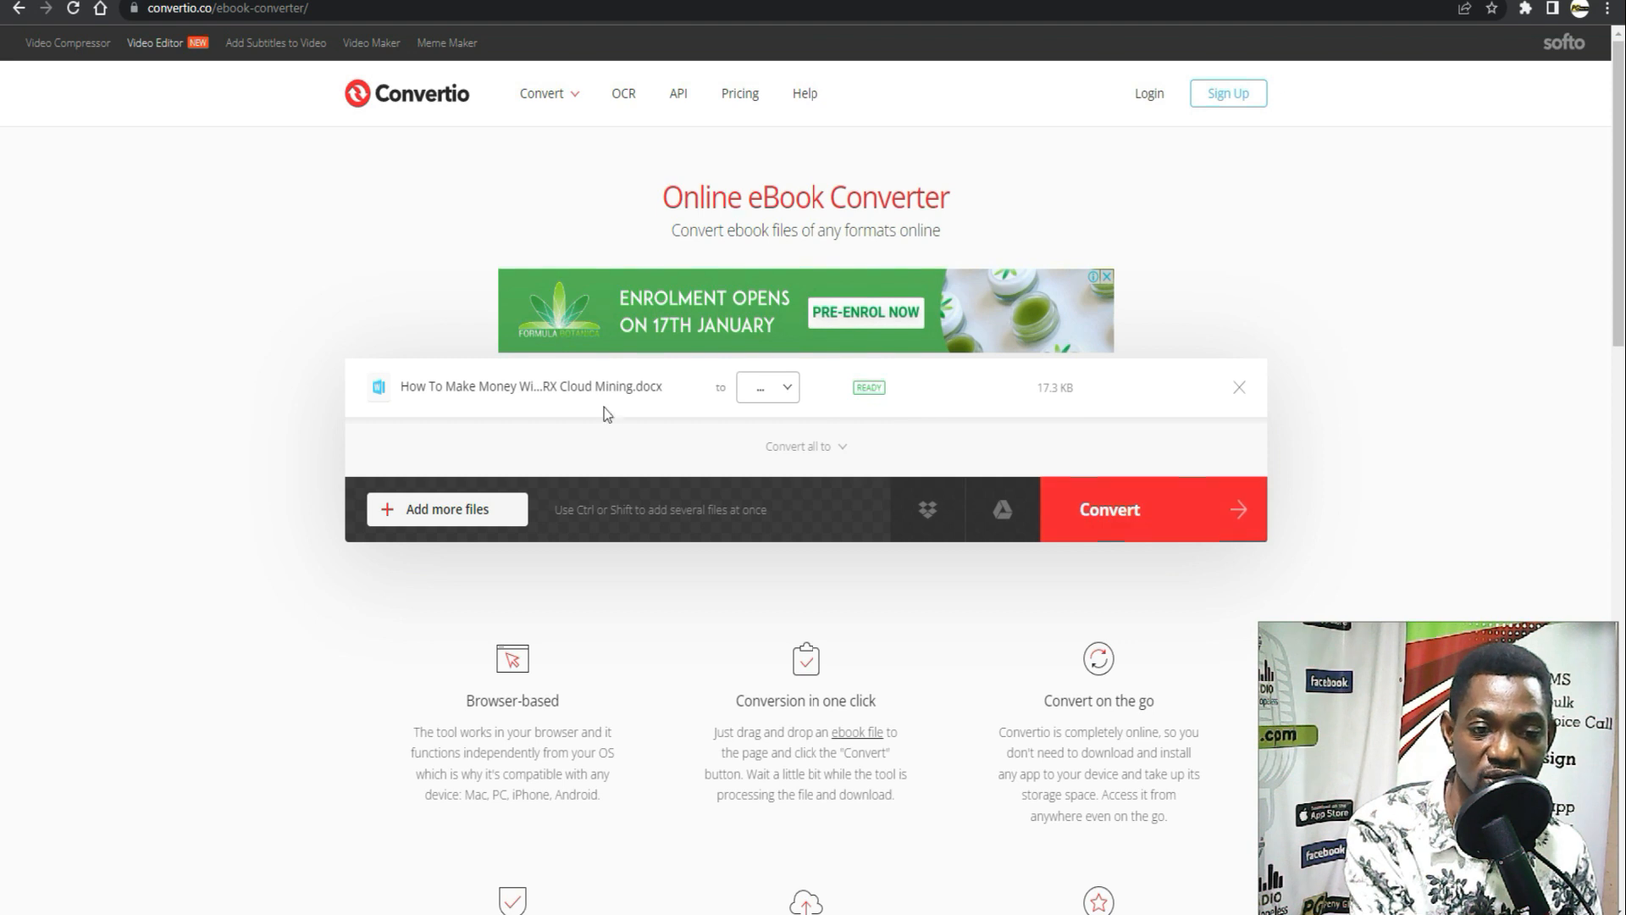
Step: Choose EPUB as the output format and convert the Word file
click(772, 391)
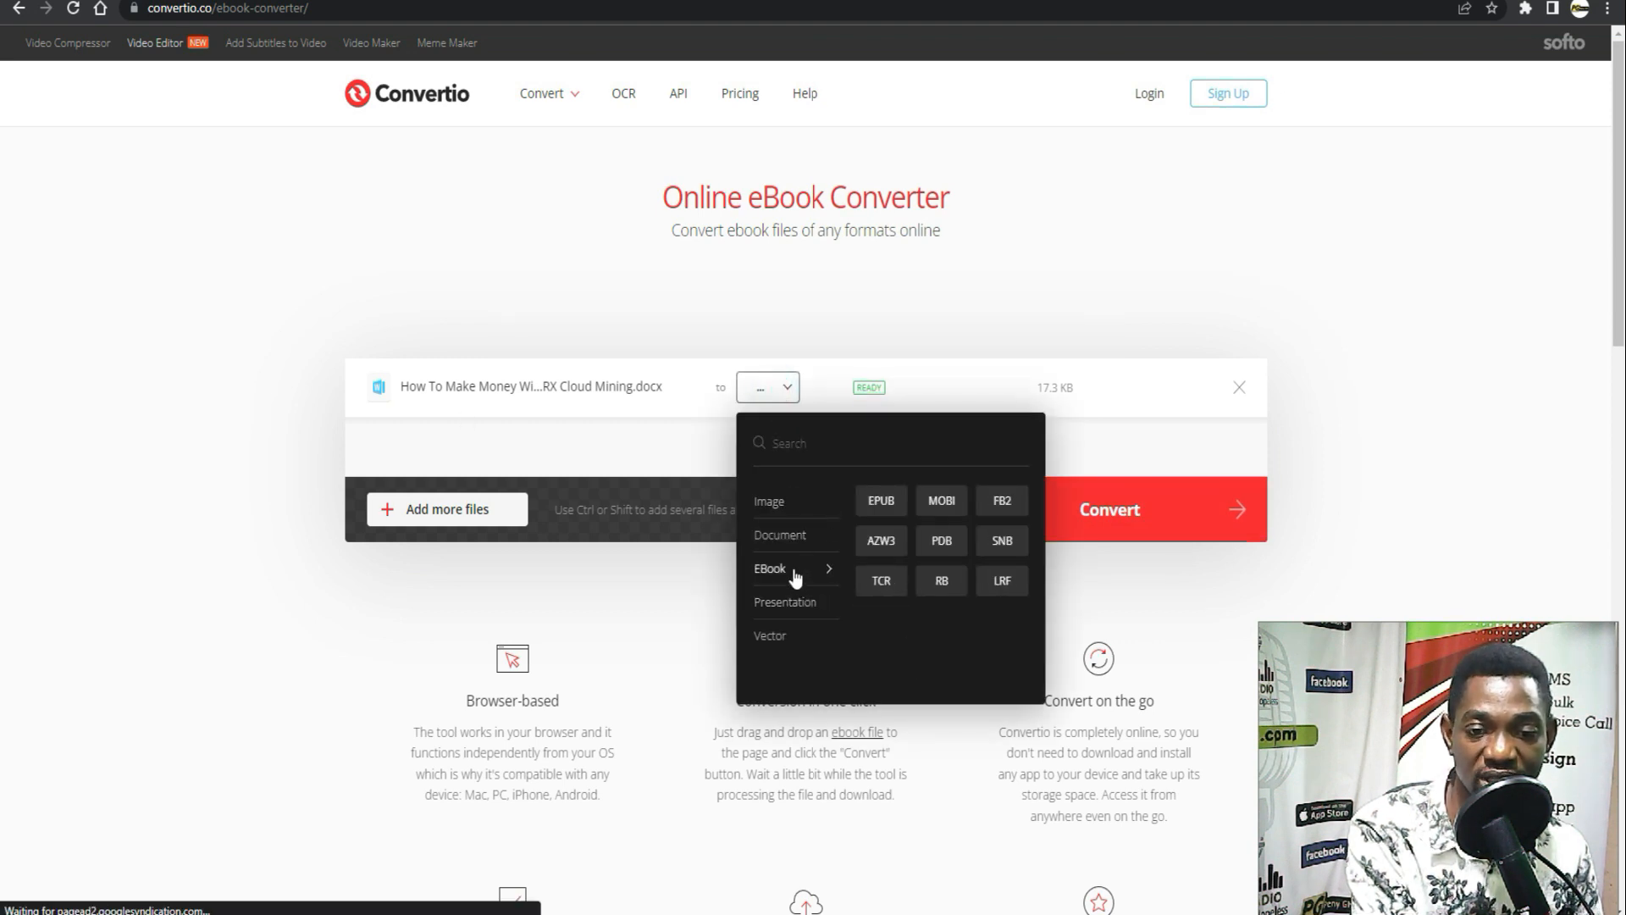
click(883, 504)
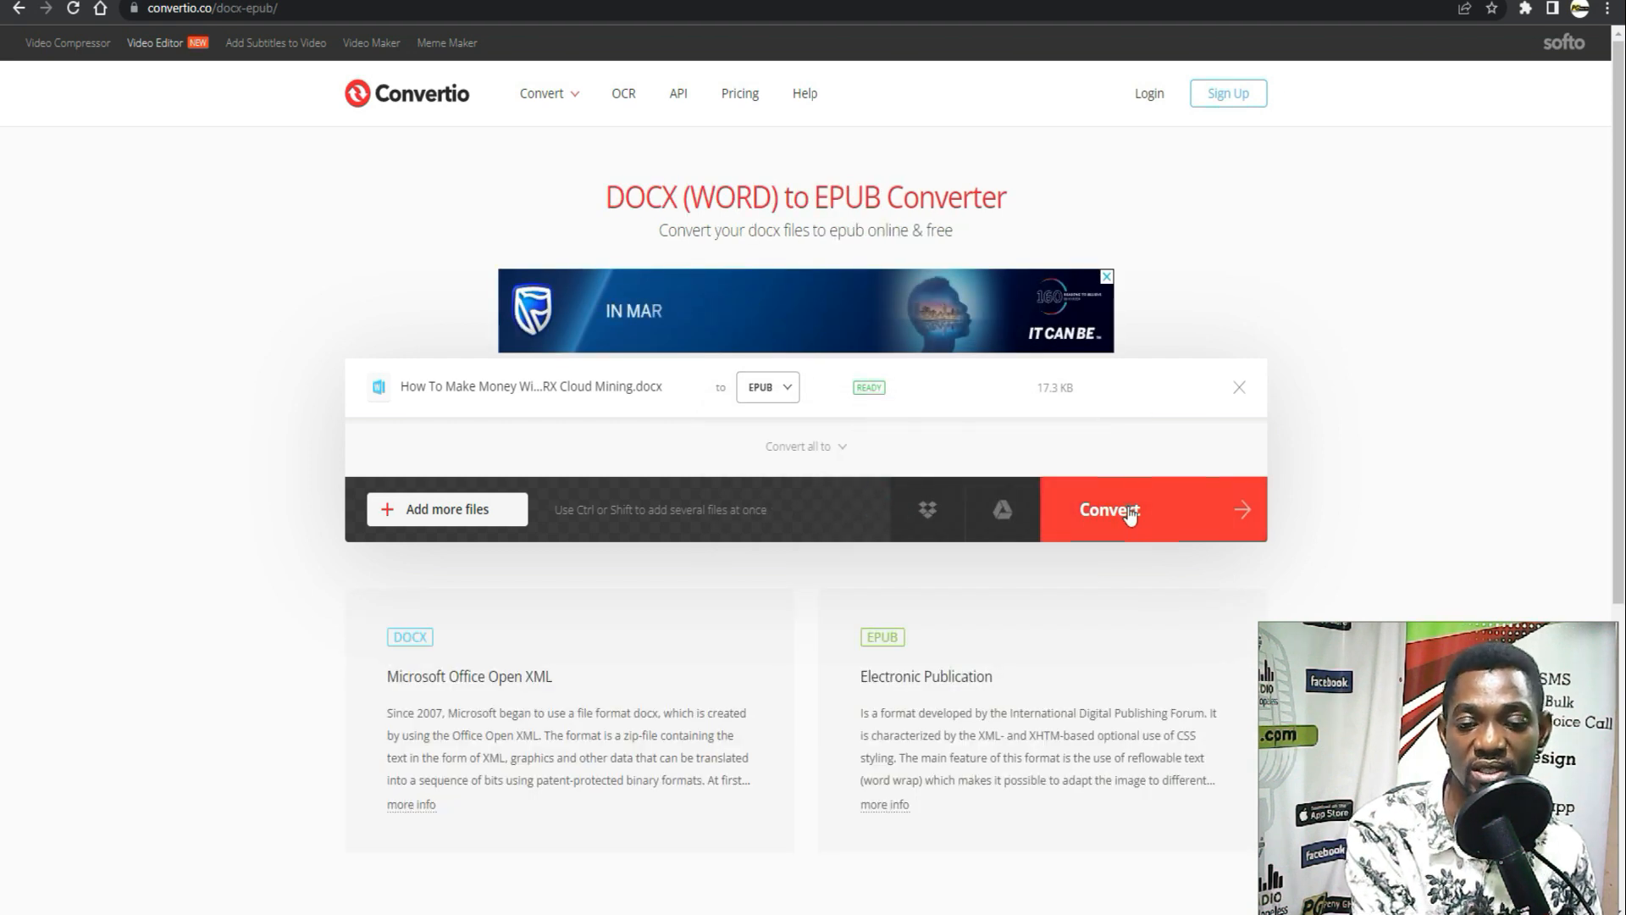
click(1124, 509)
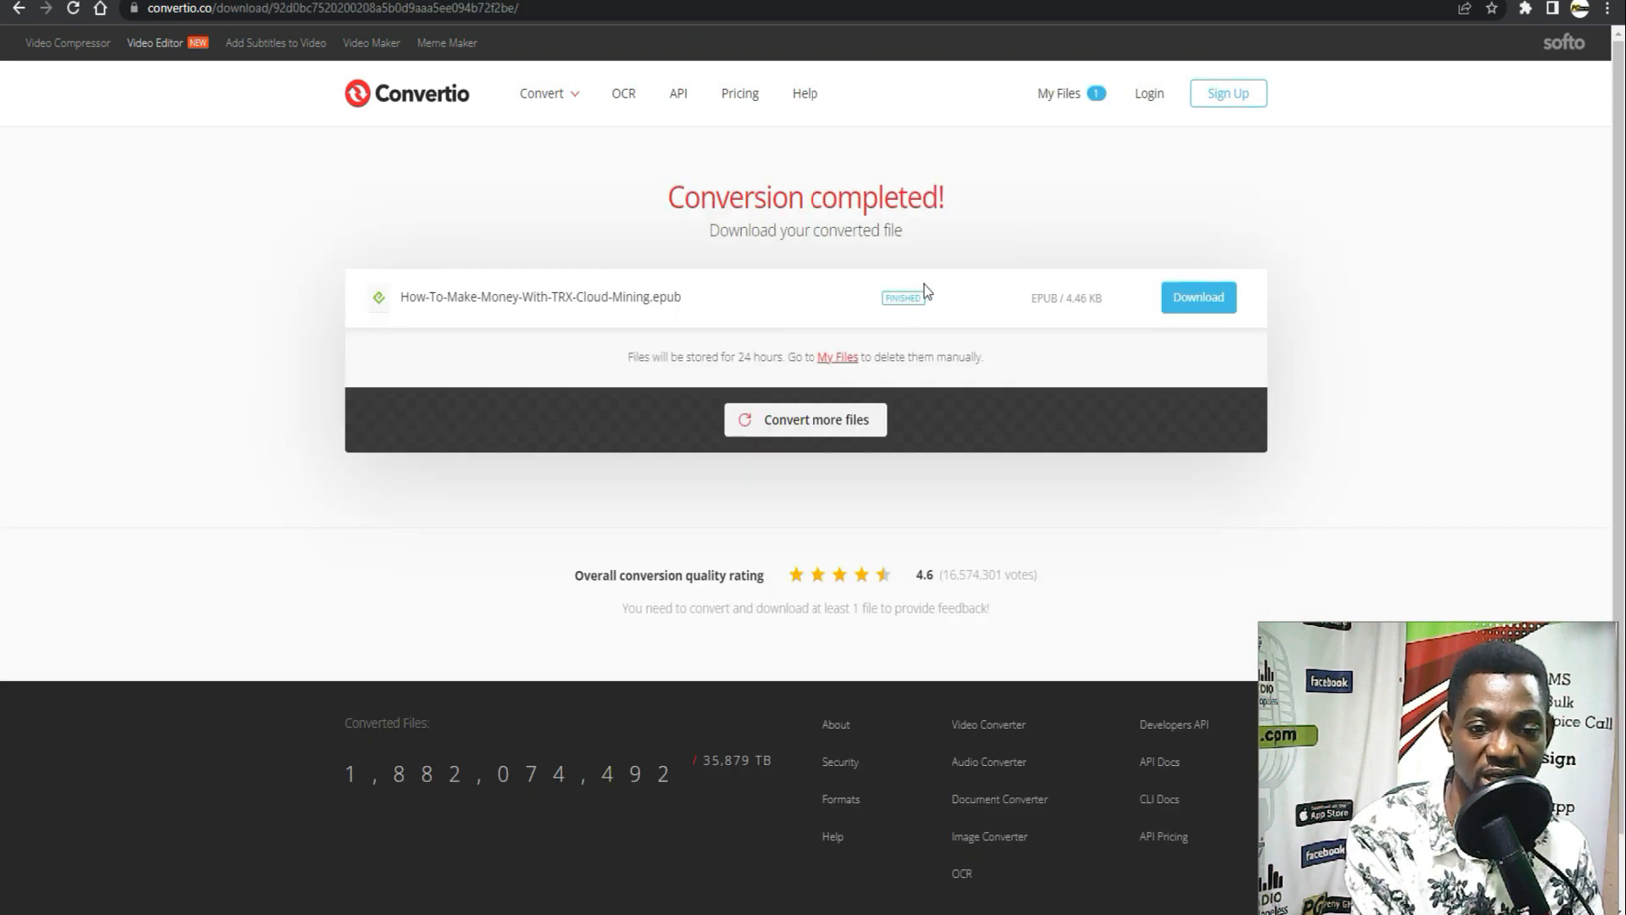
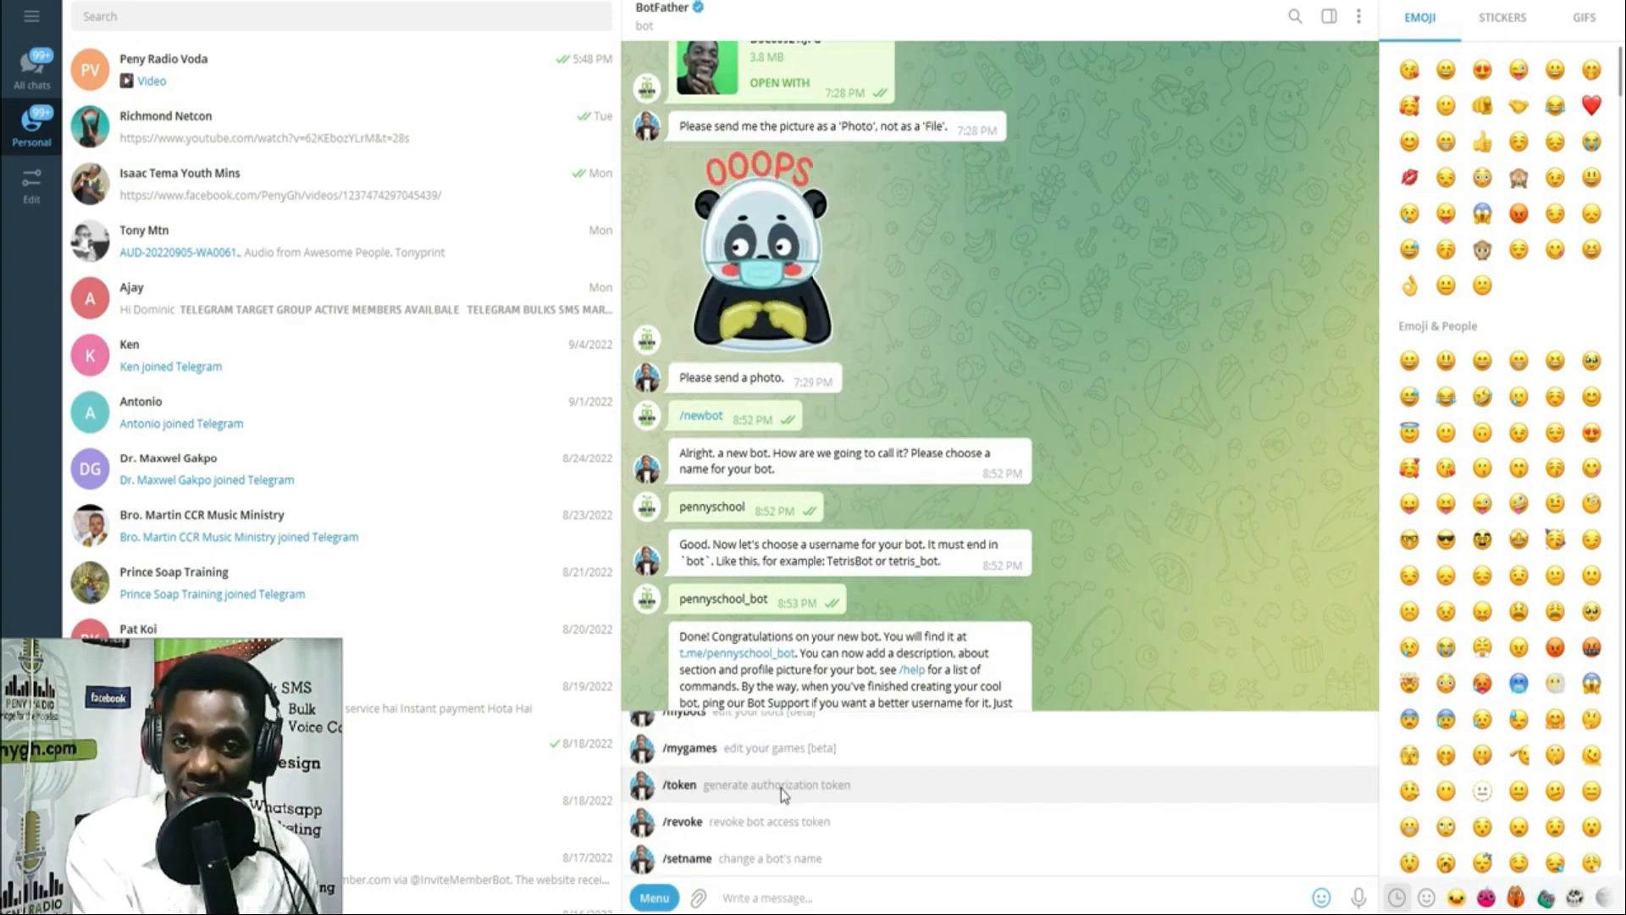
scroll(781, 789, down, 3)
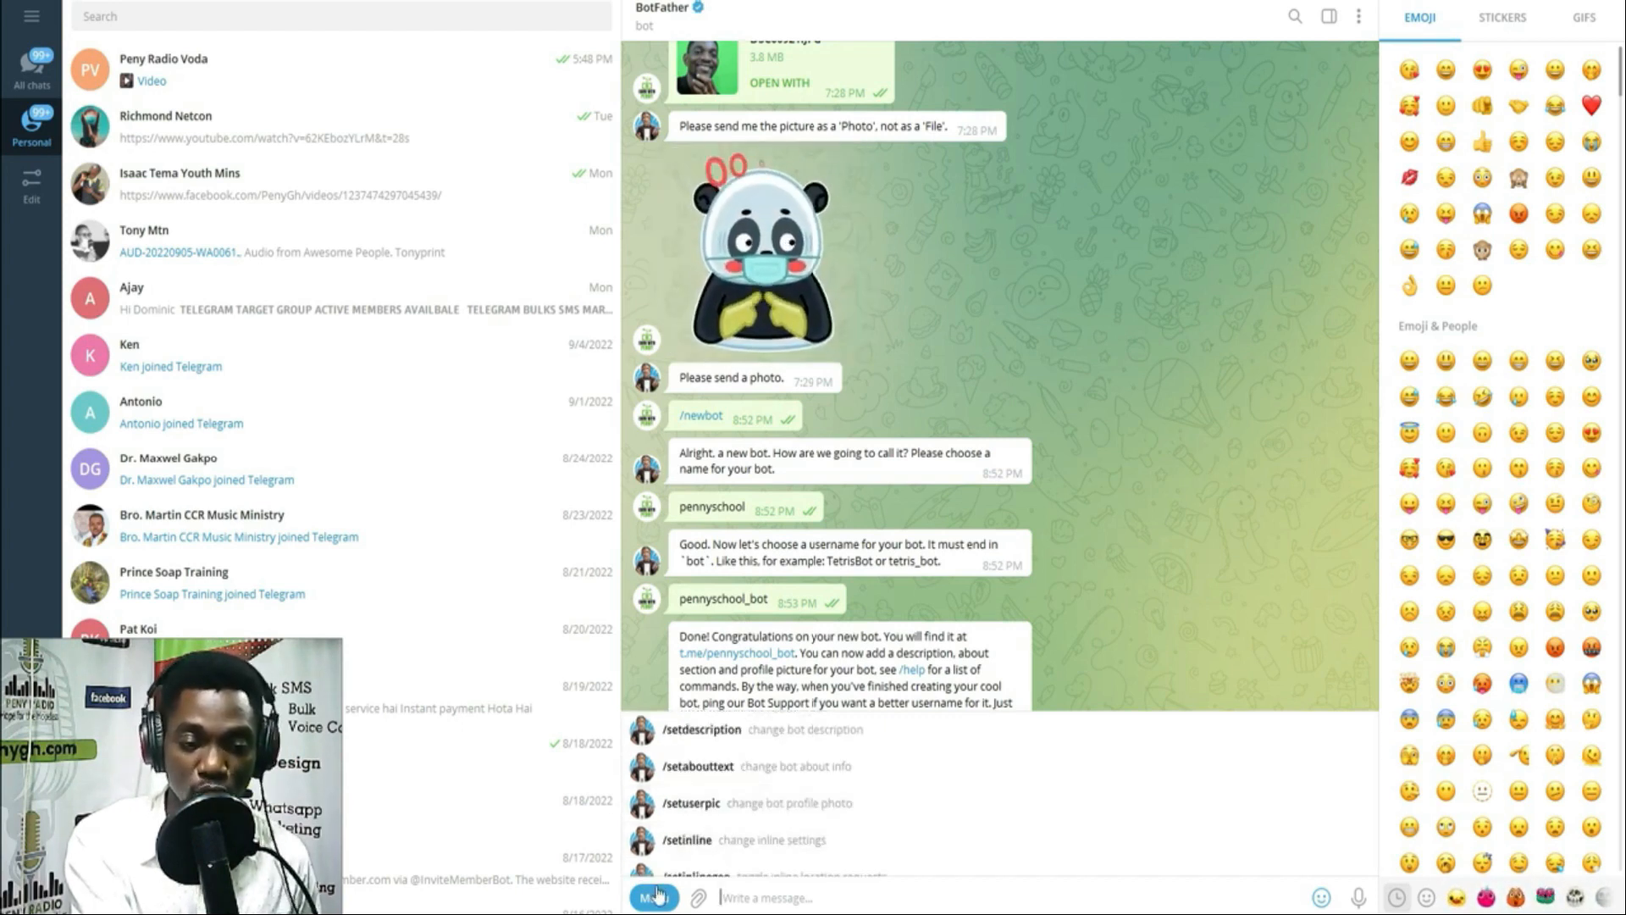
click(711, 732)
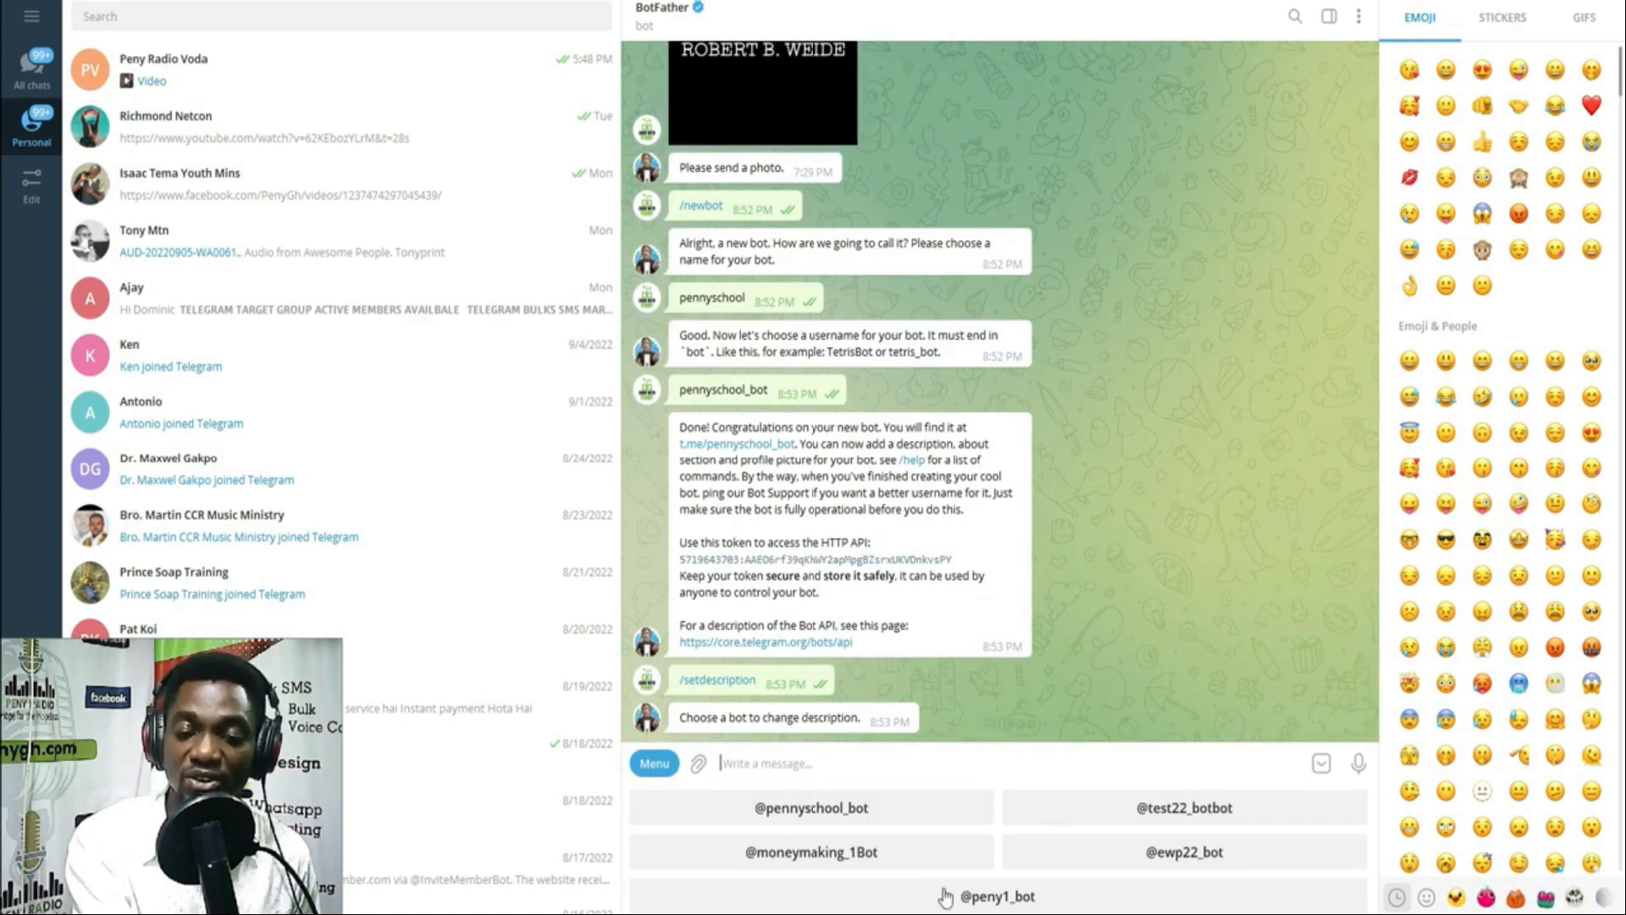
click(833, 811)
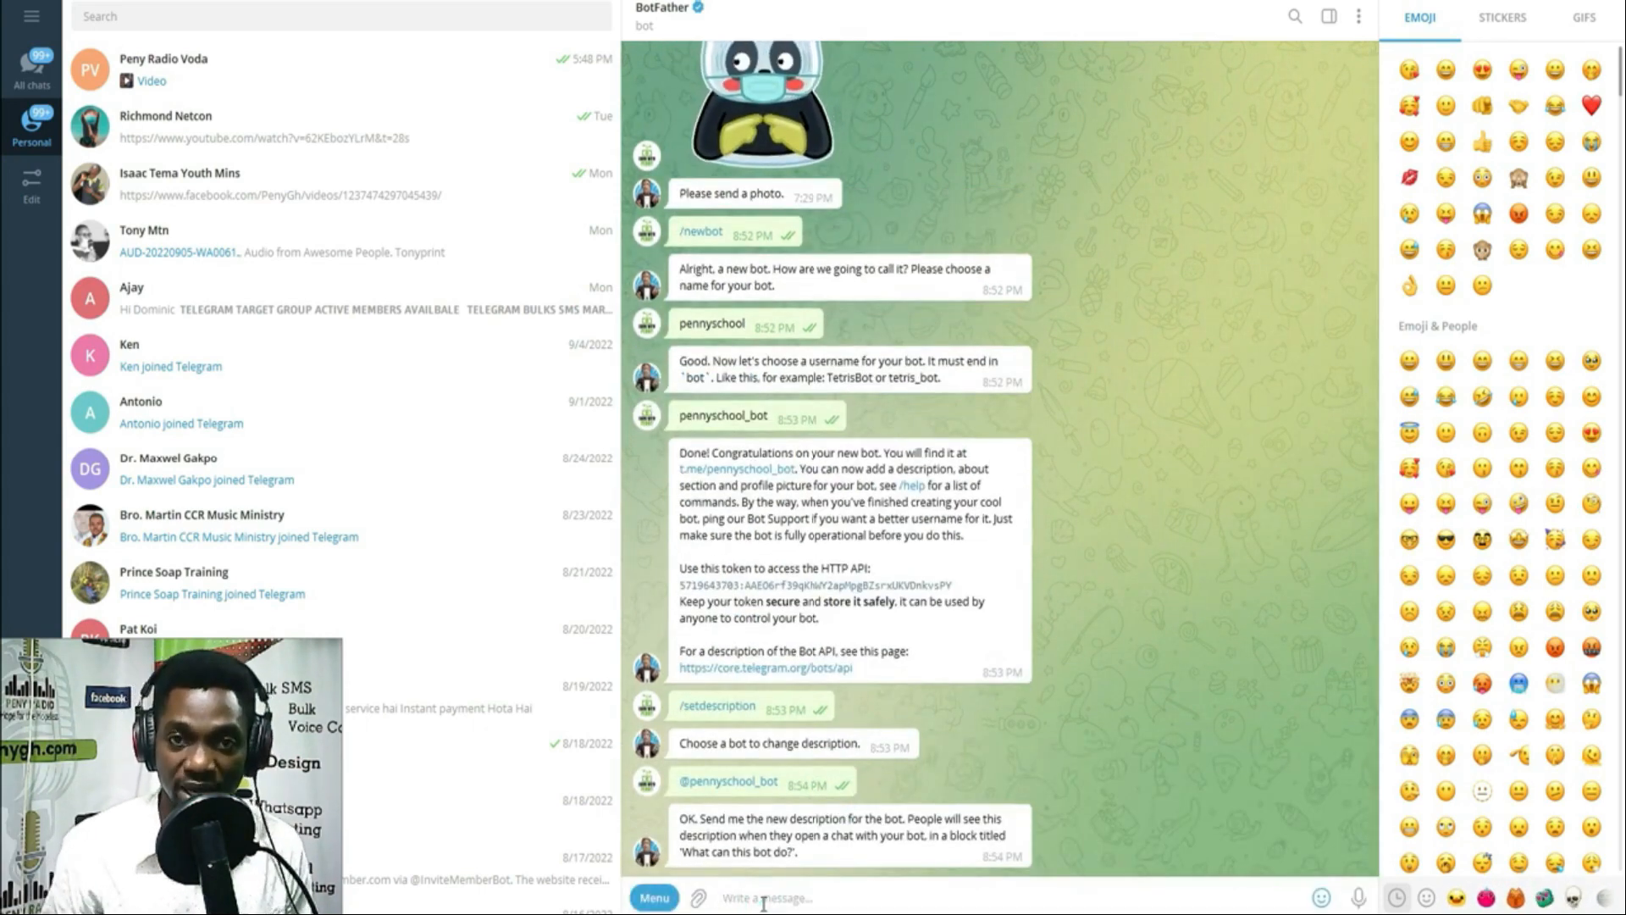
click(763, 901)
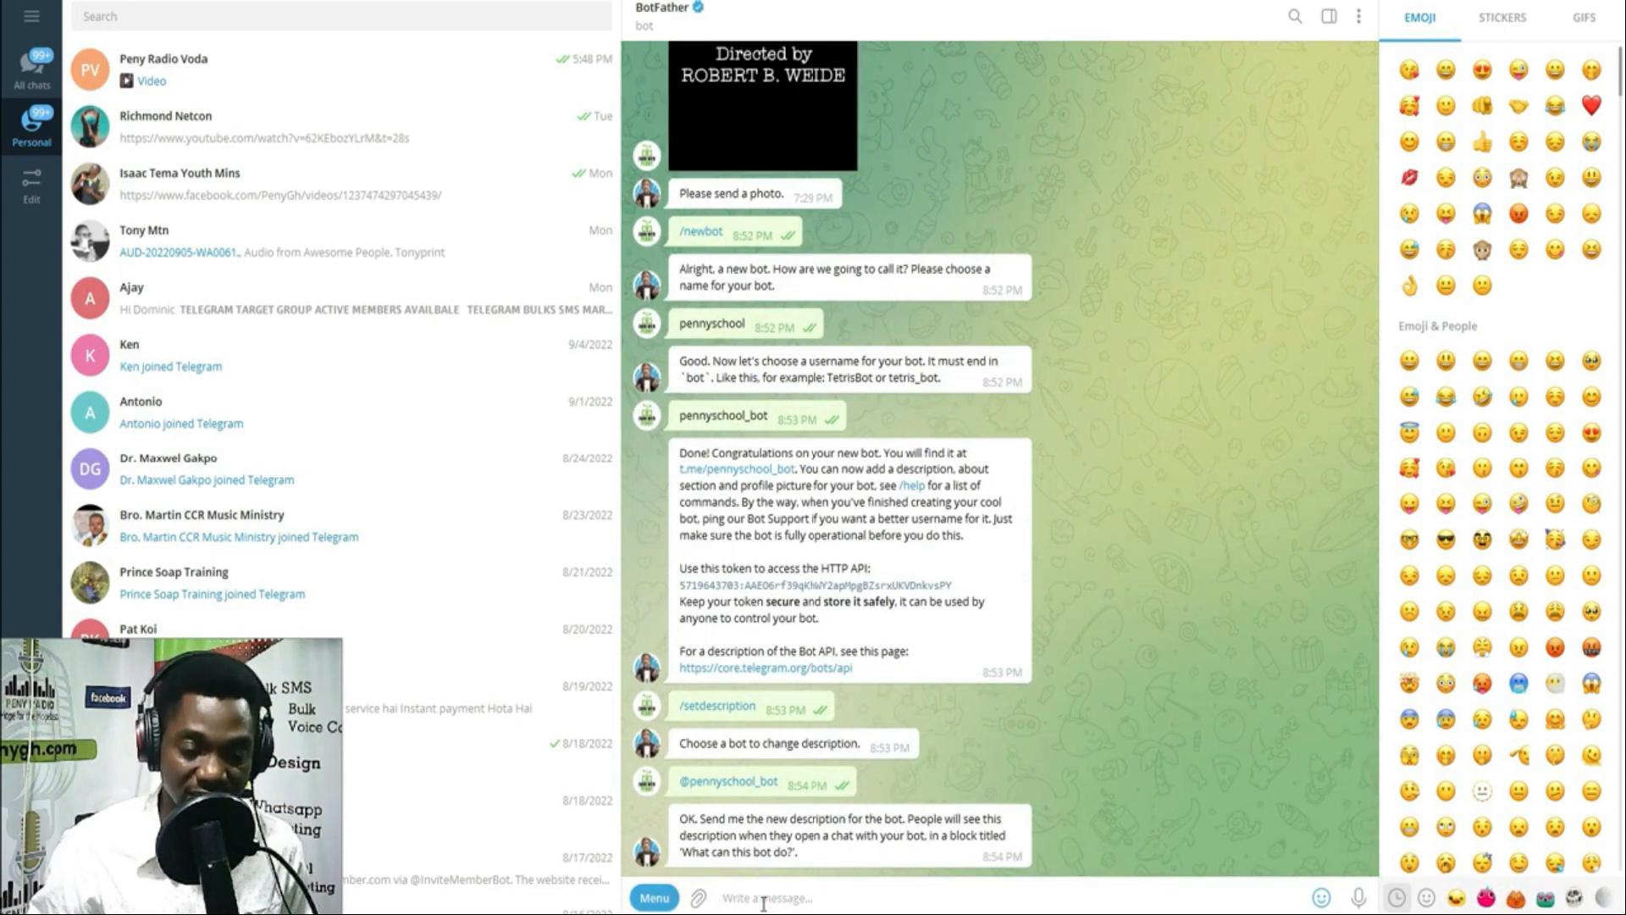
text(this is a paid subscription bot)
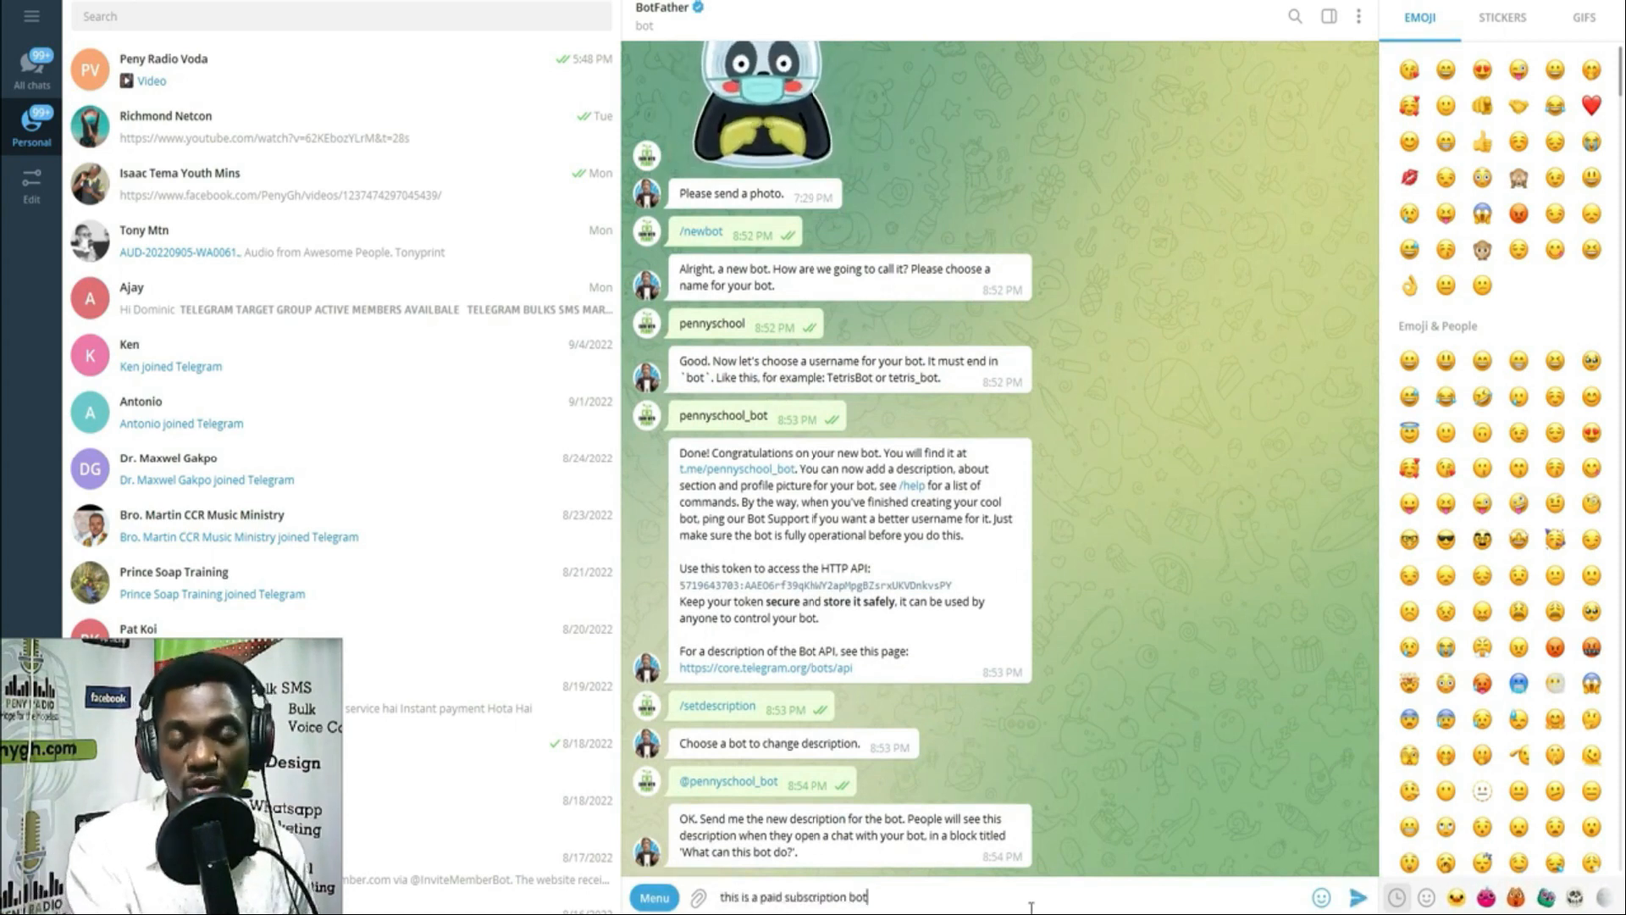
click(1357, 900)
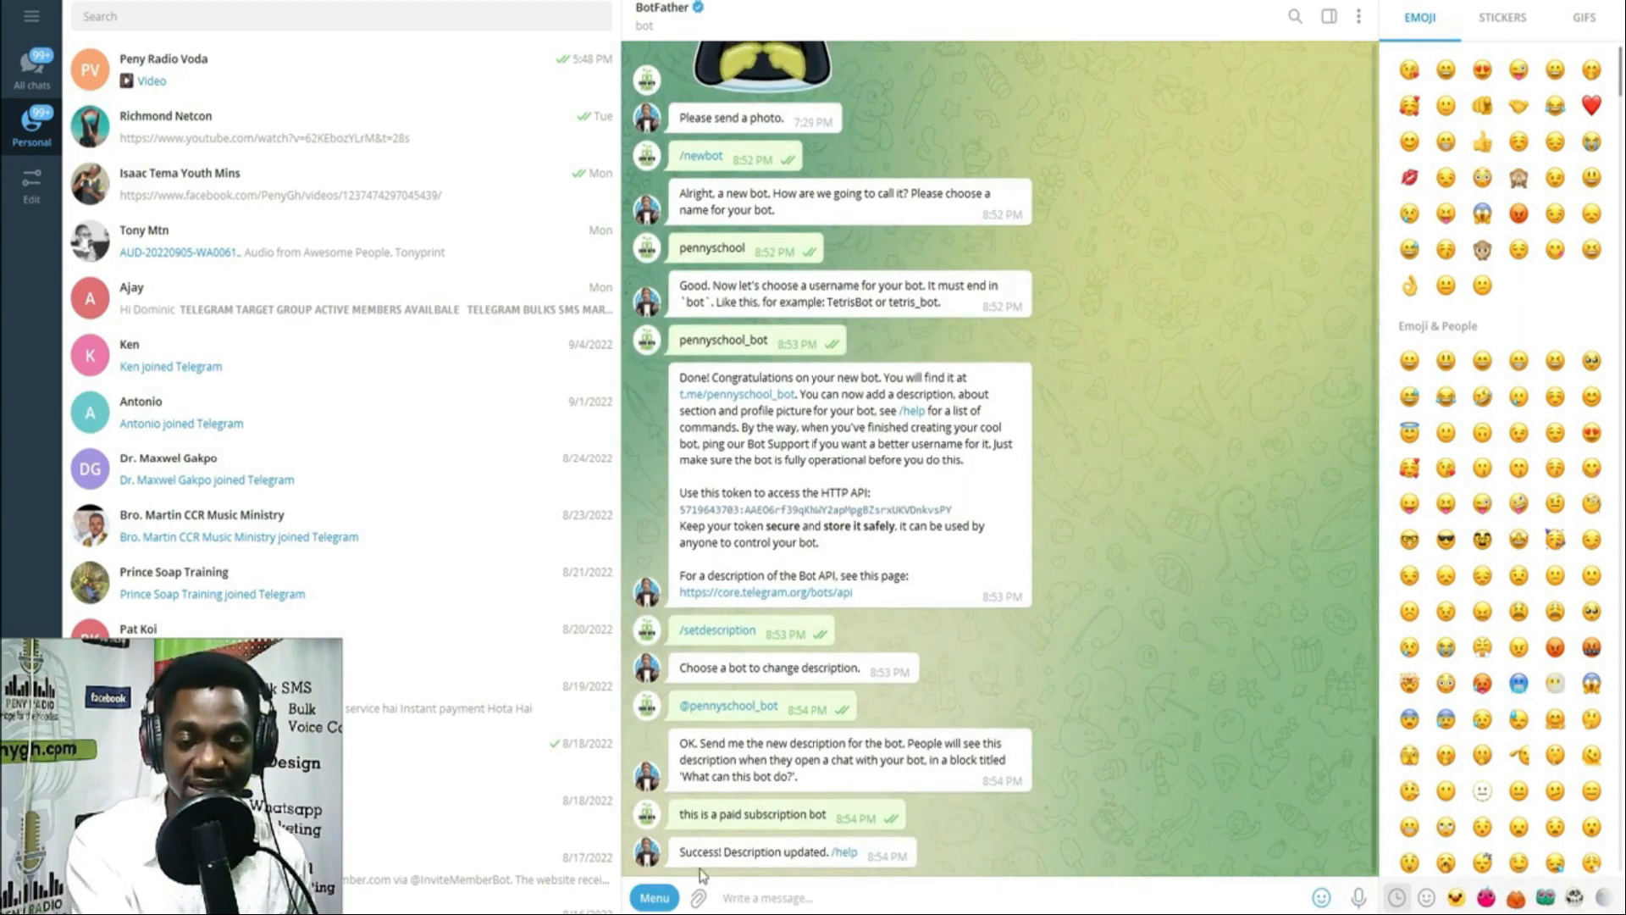
click(656, 899)
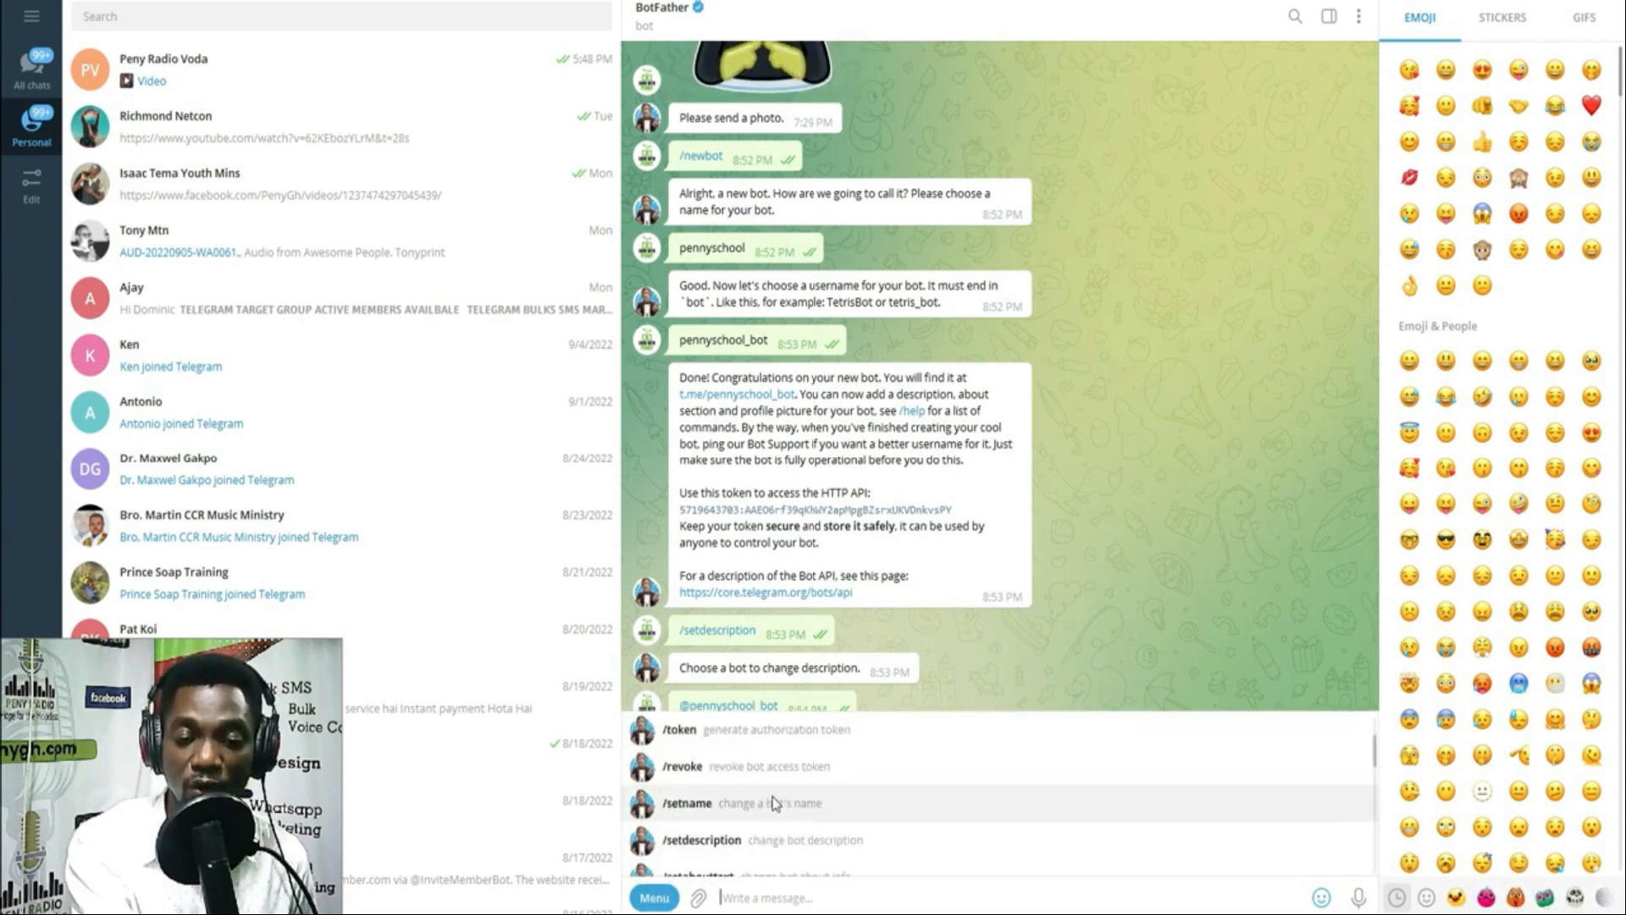
Step: Copy pennyschool_bot's HTTP API token from BotFather's bot-creation message
scroll(773, 802, down, 2)
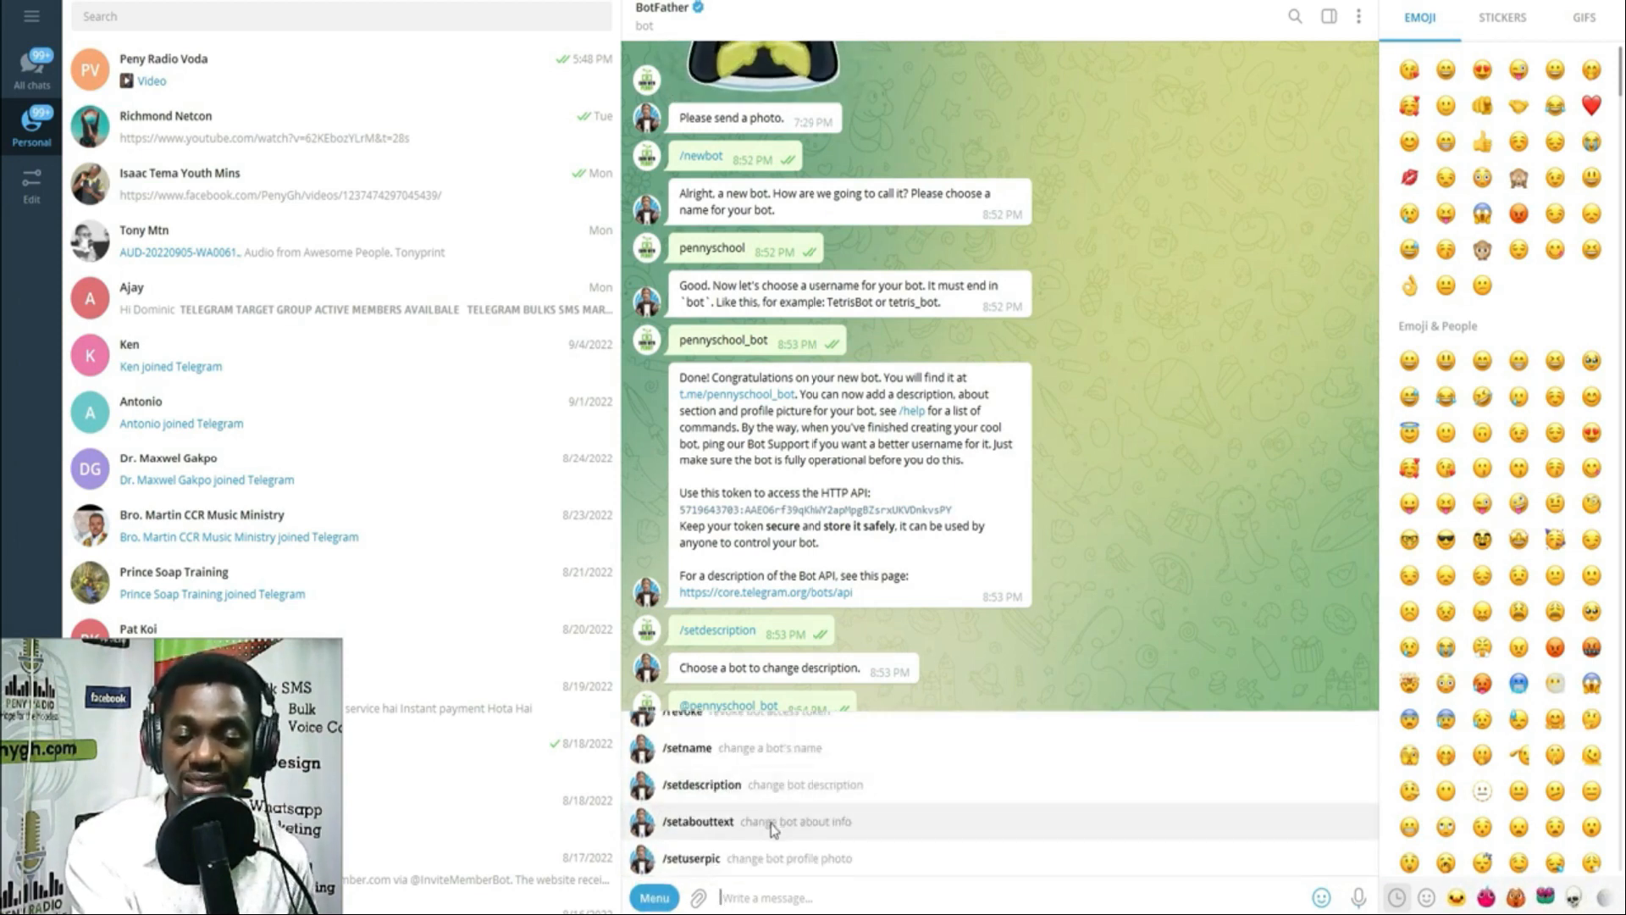
scroll(766, 817, down, 1)
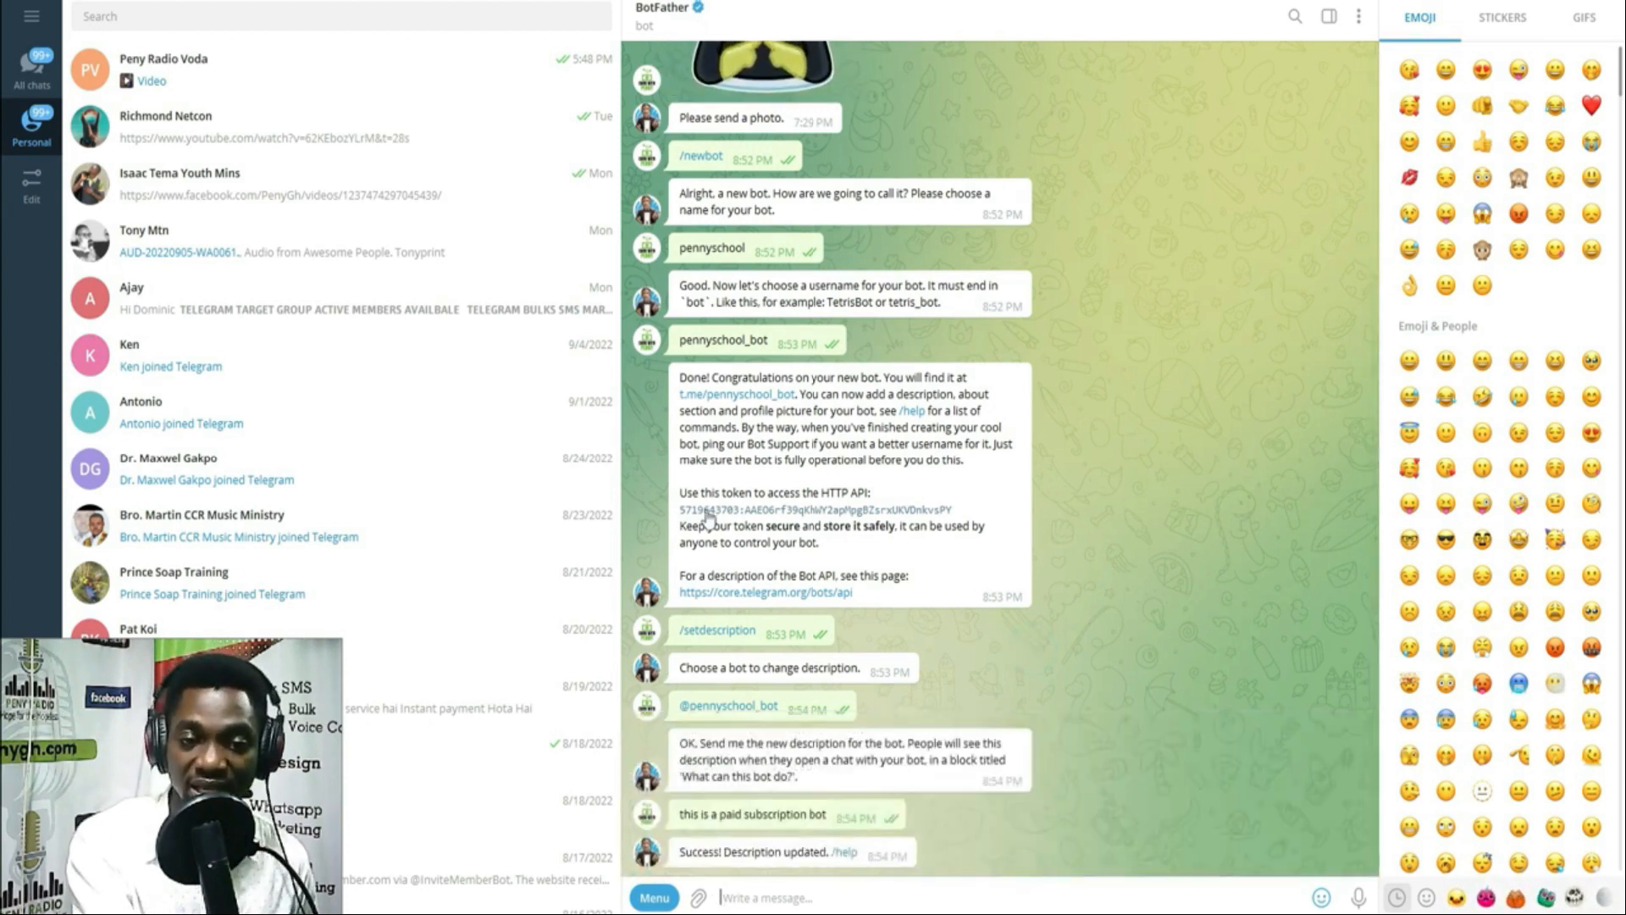
drag(678, 509, 950, 508)
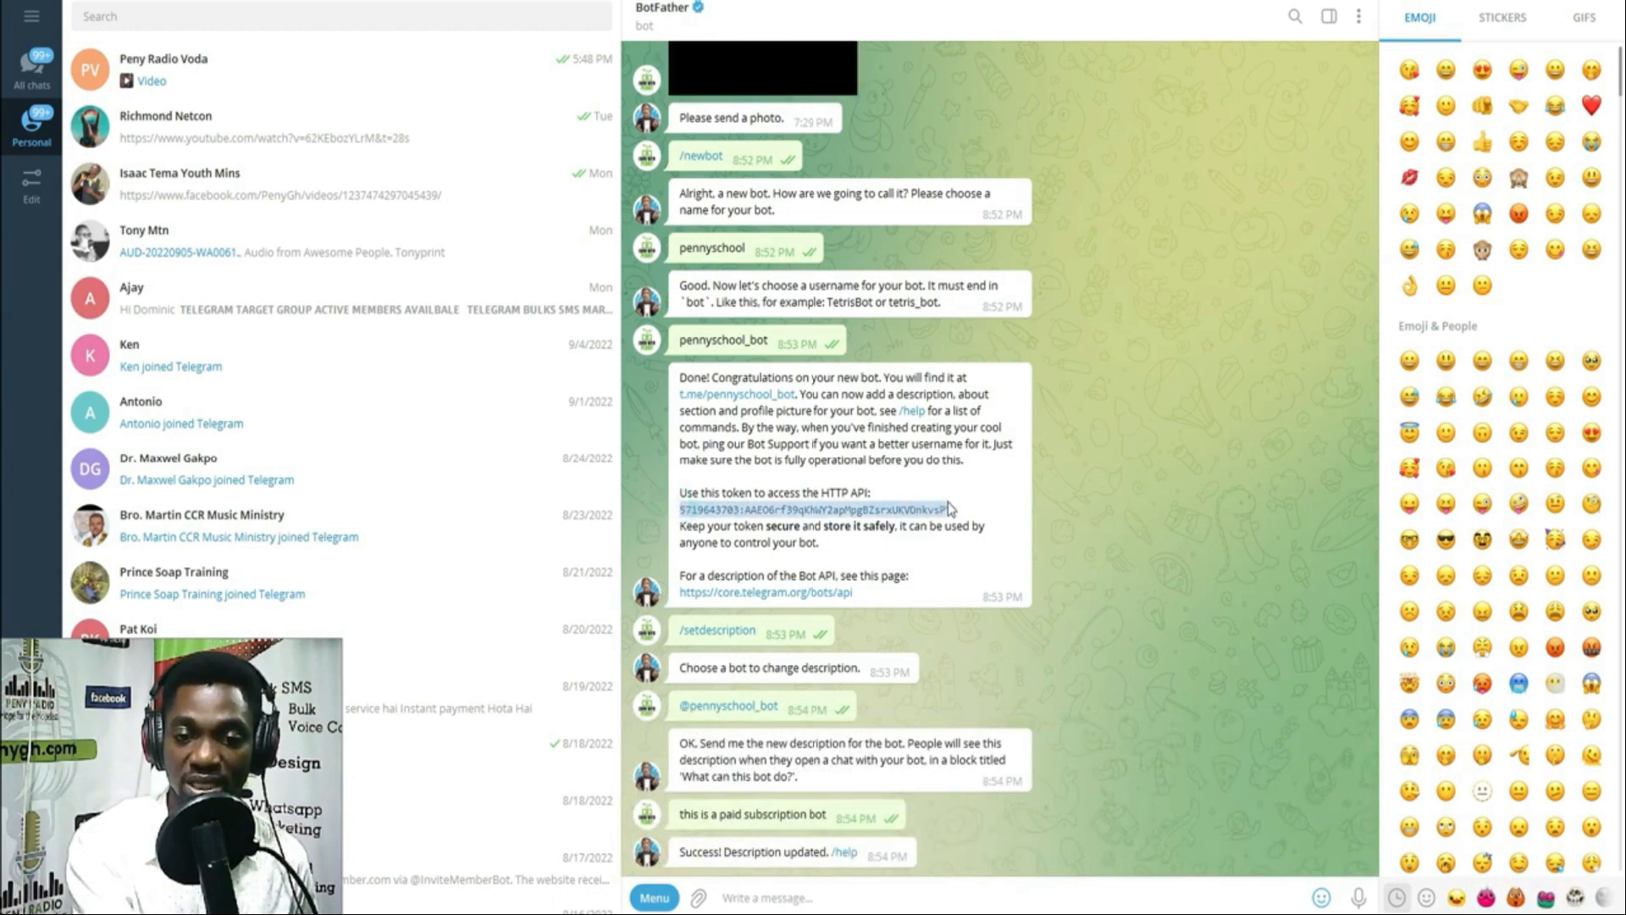
right_click(926, 511)
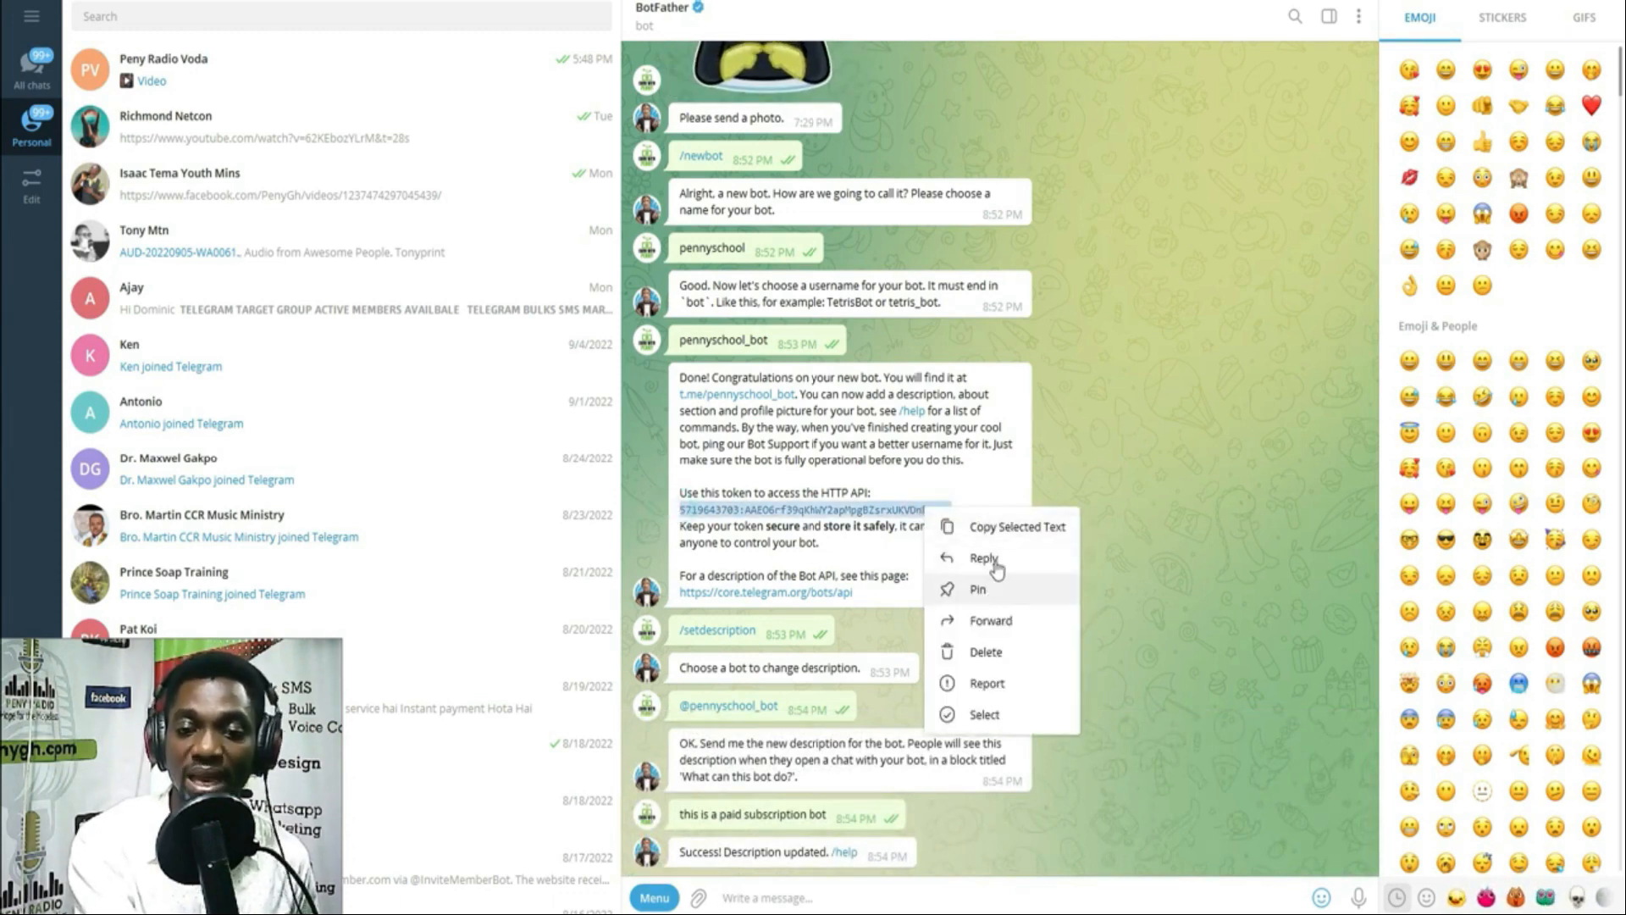
click(1001, 528)
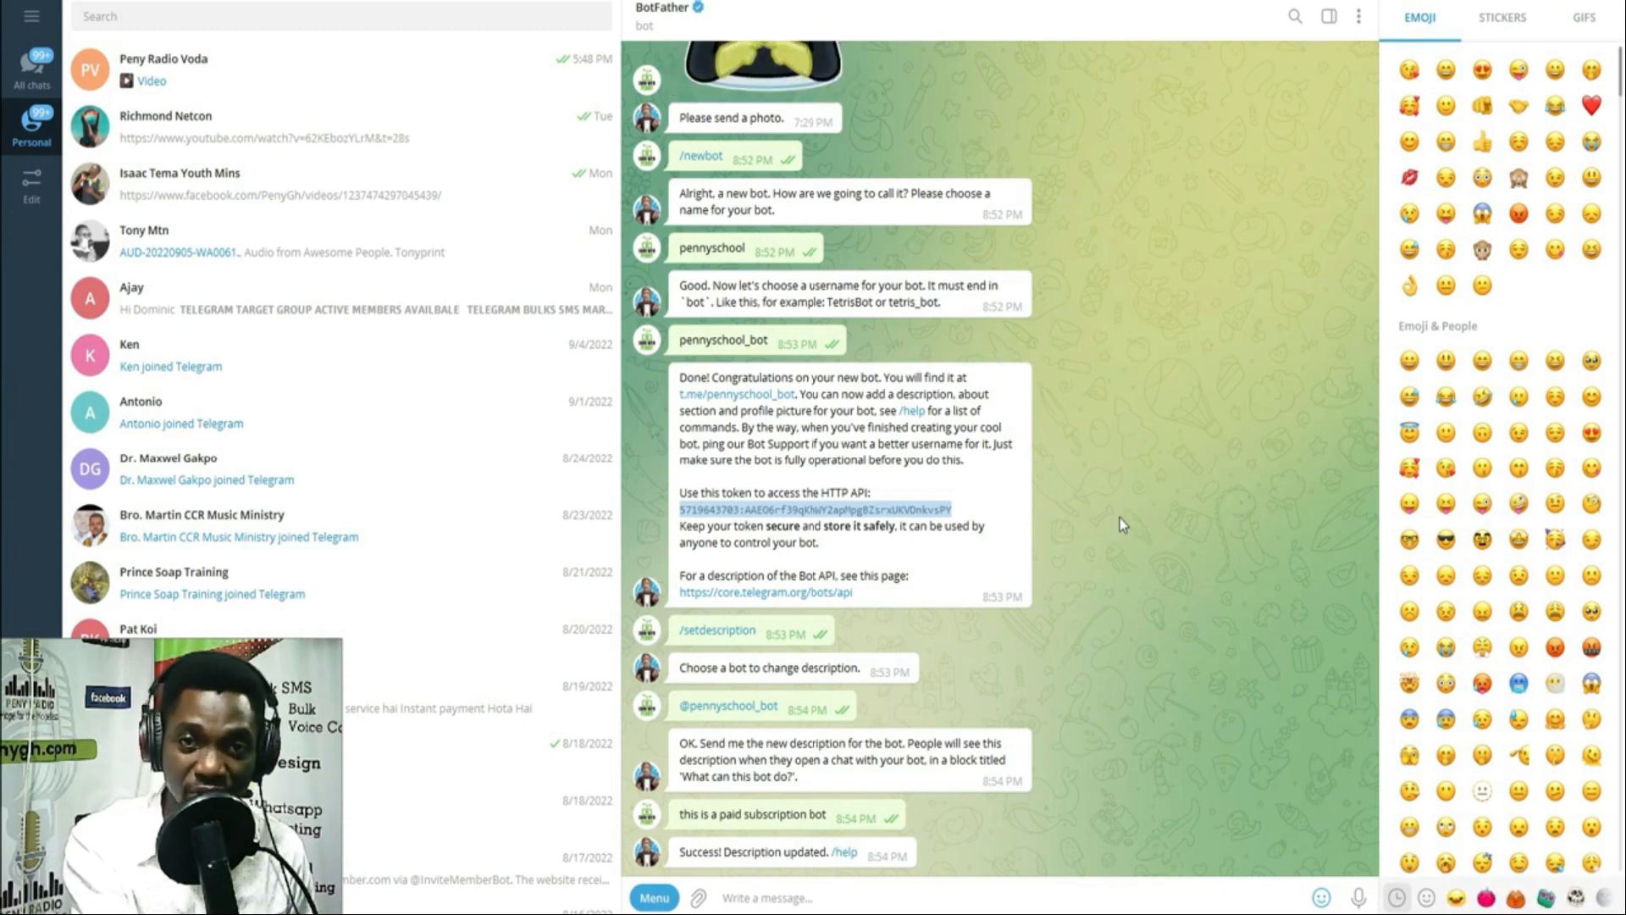
scroll(1119, 517, up, 3)
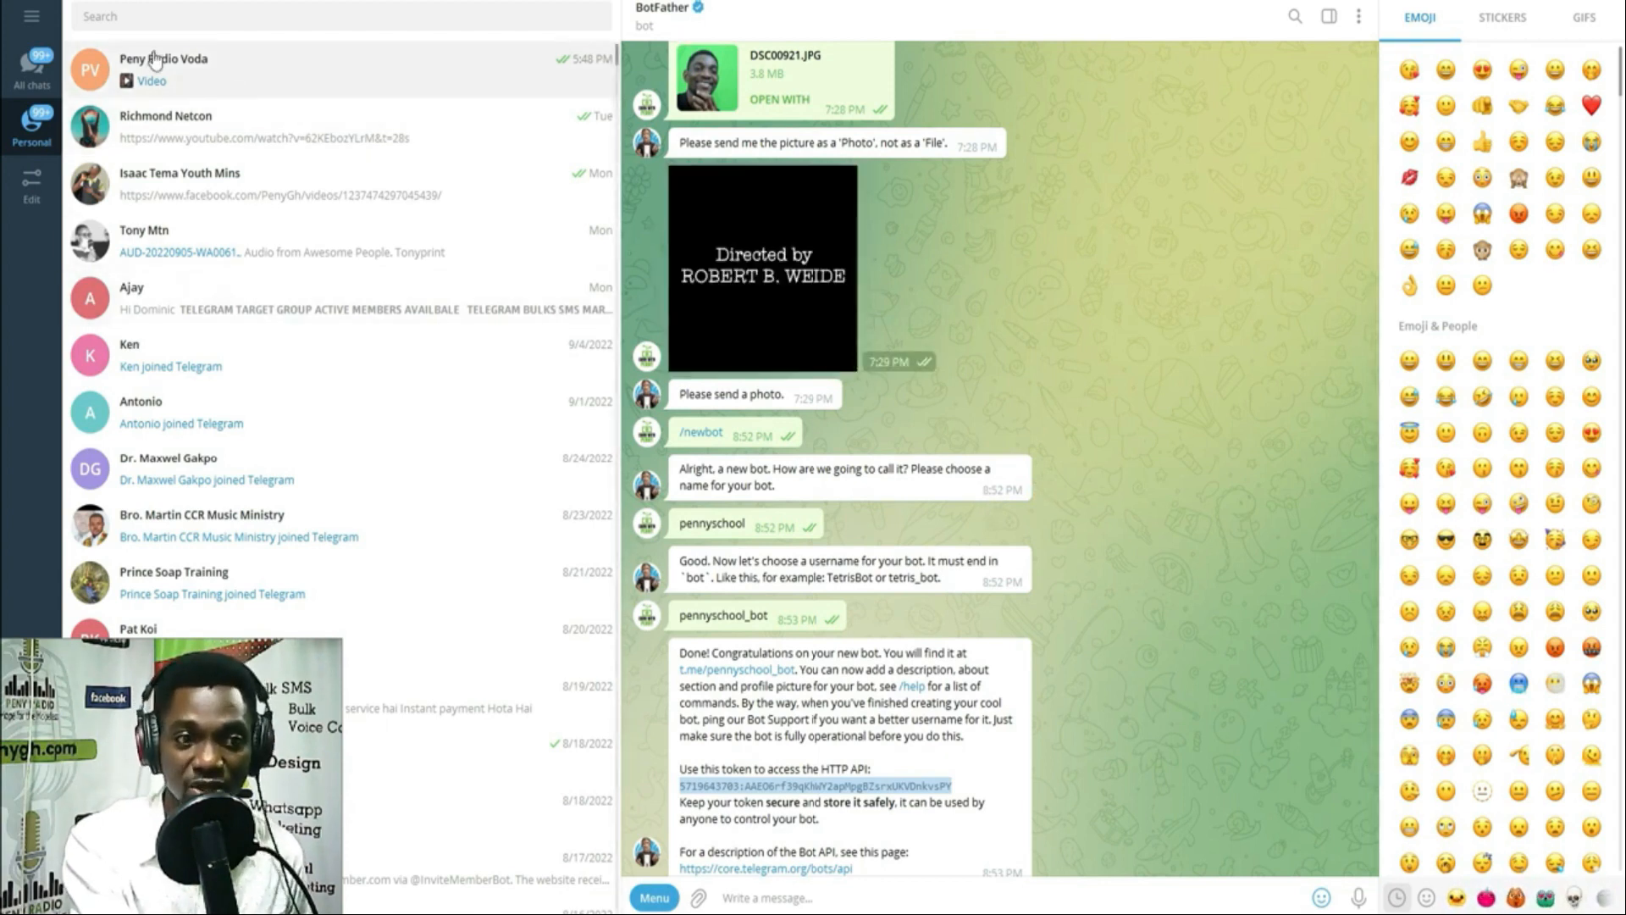
Step: Find SmartBotsLand by searching 'sma', open it and request Create a new bot
click(155, 19)
text(sma)
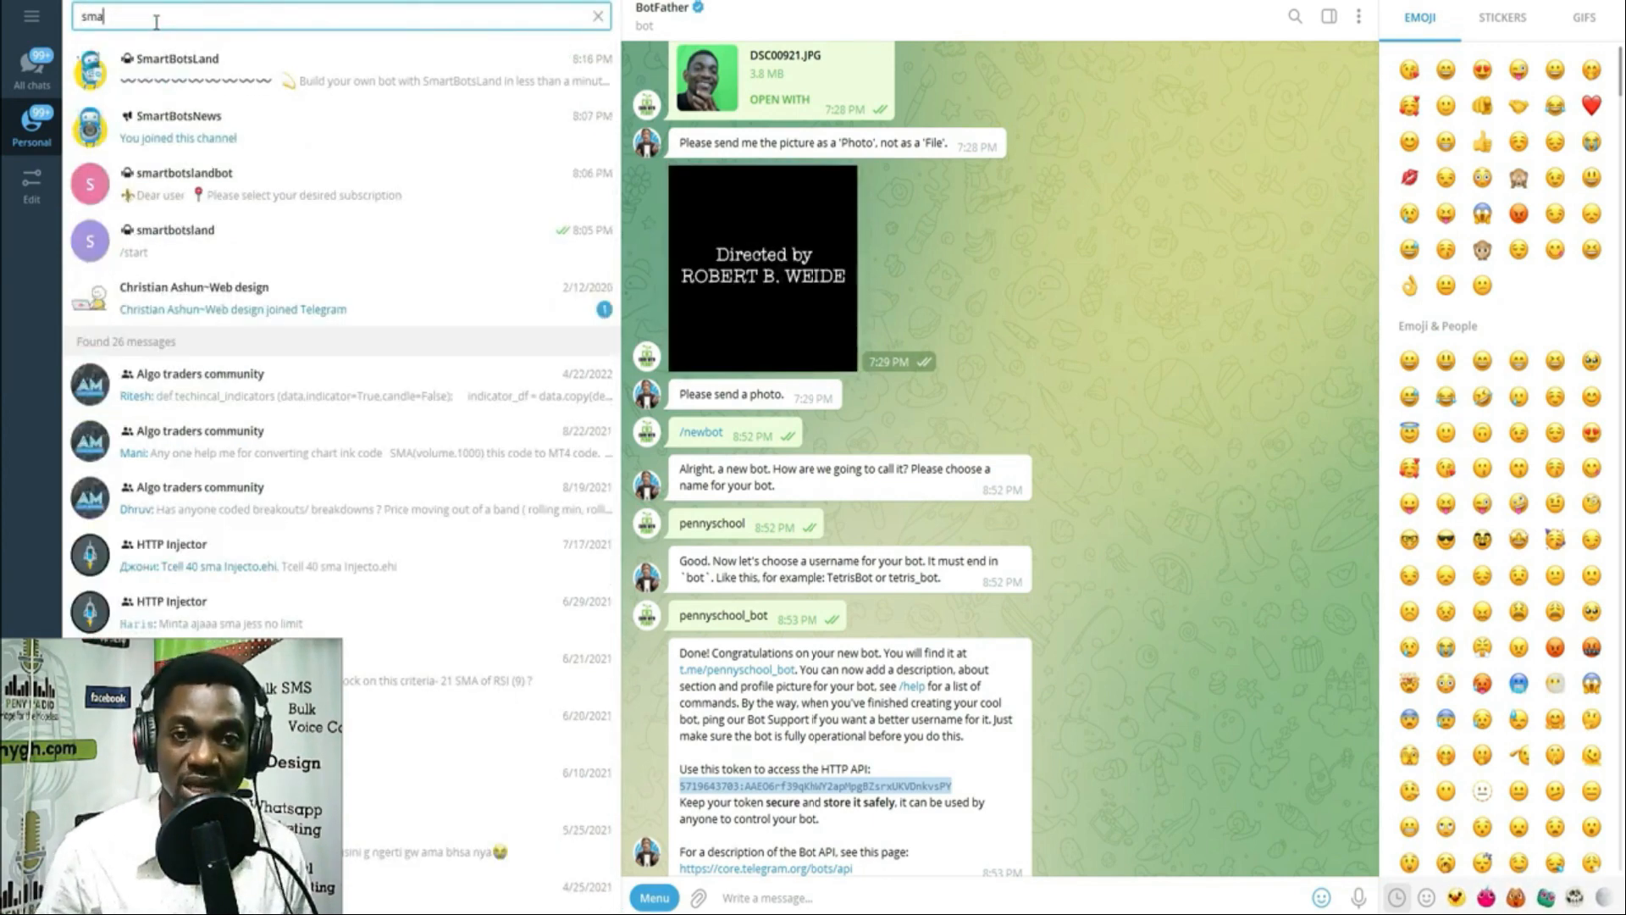
click(190, 65)
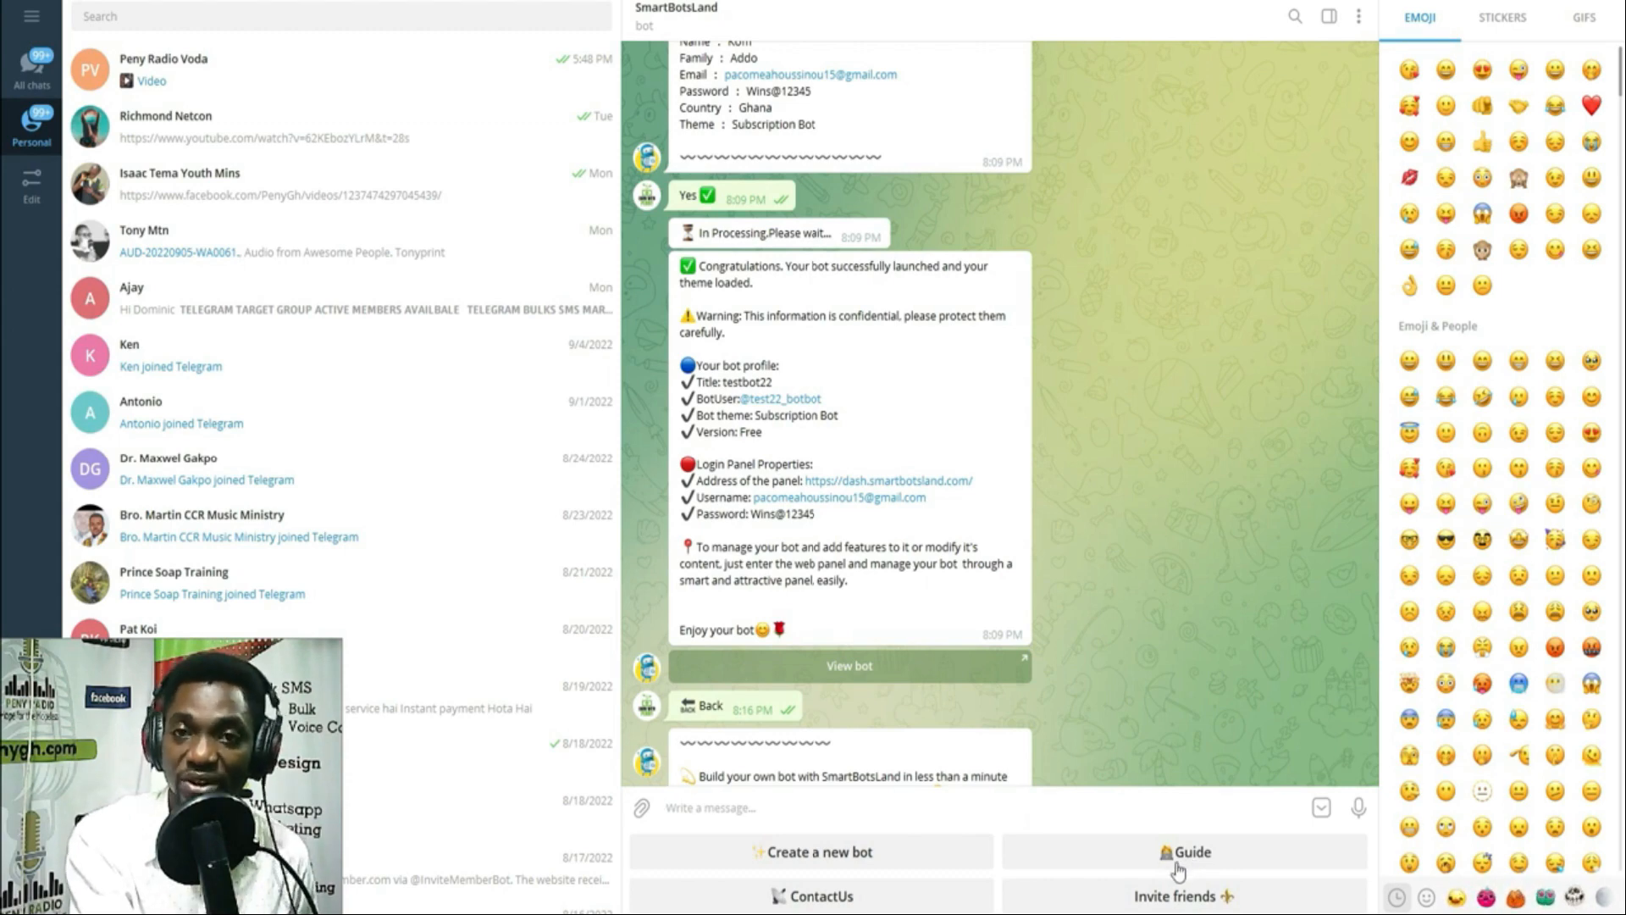
click(849, 862)
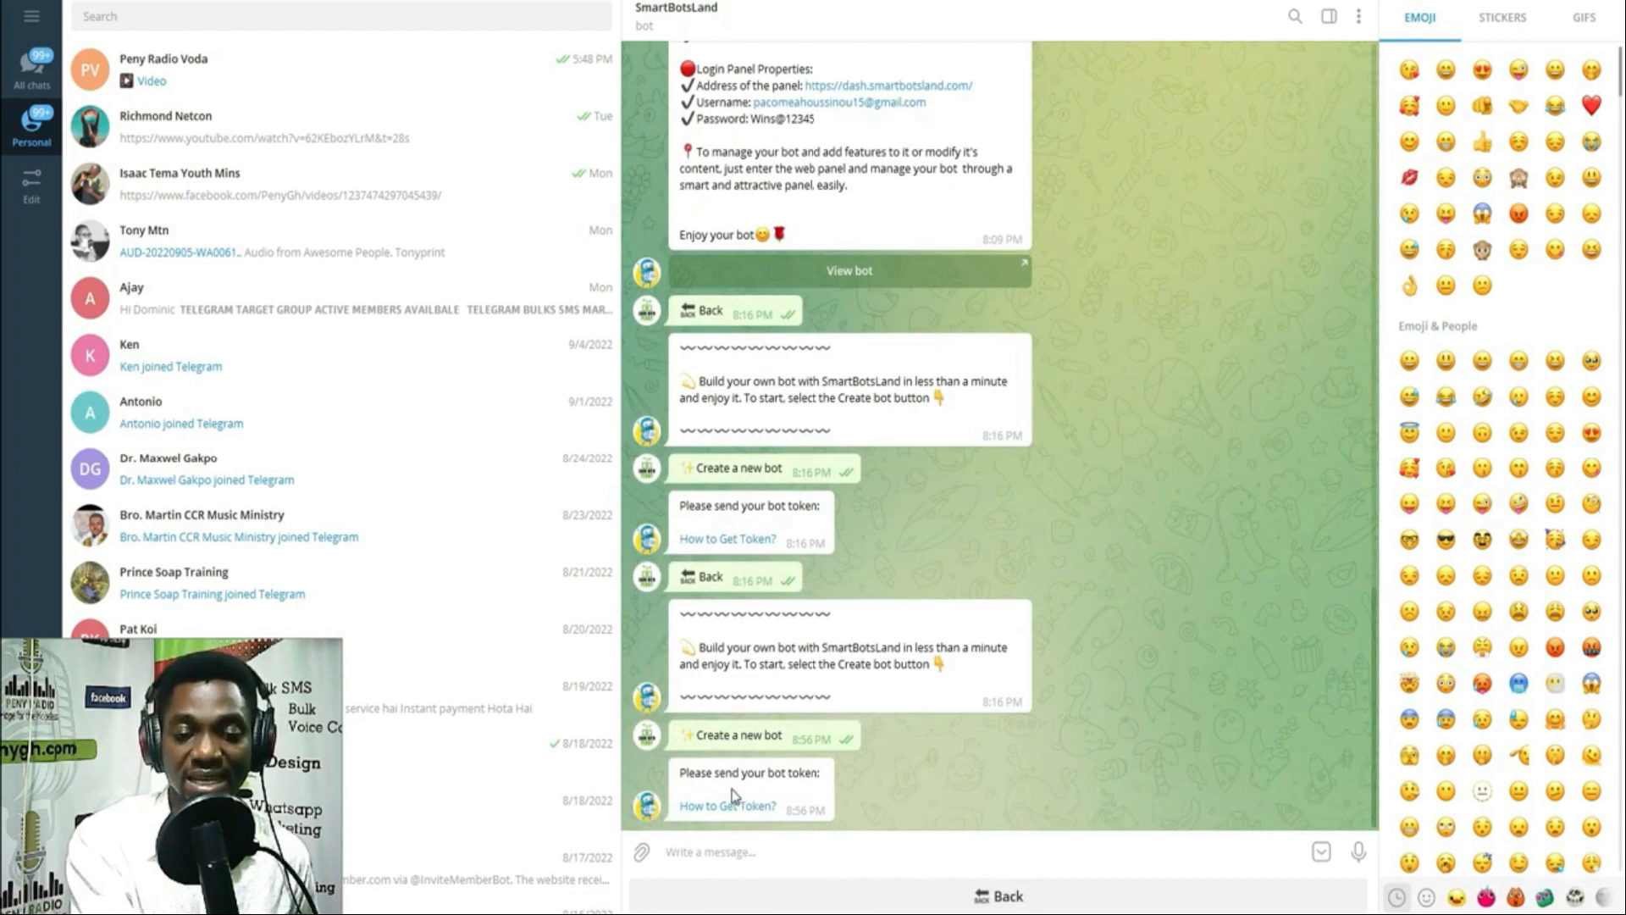
double_click(789, 786)
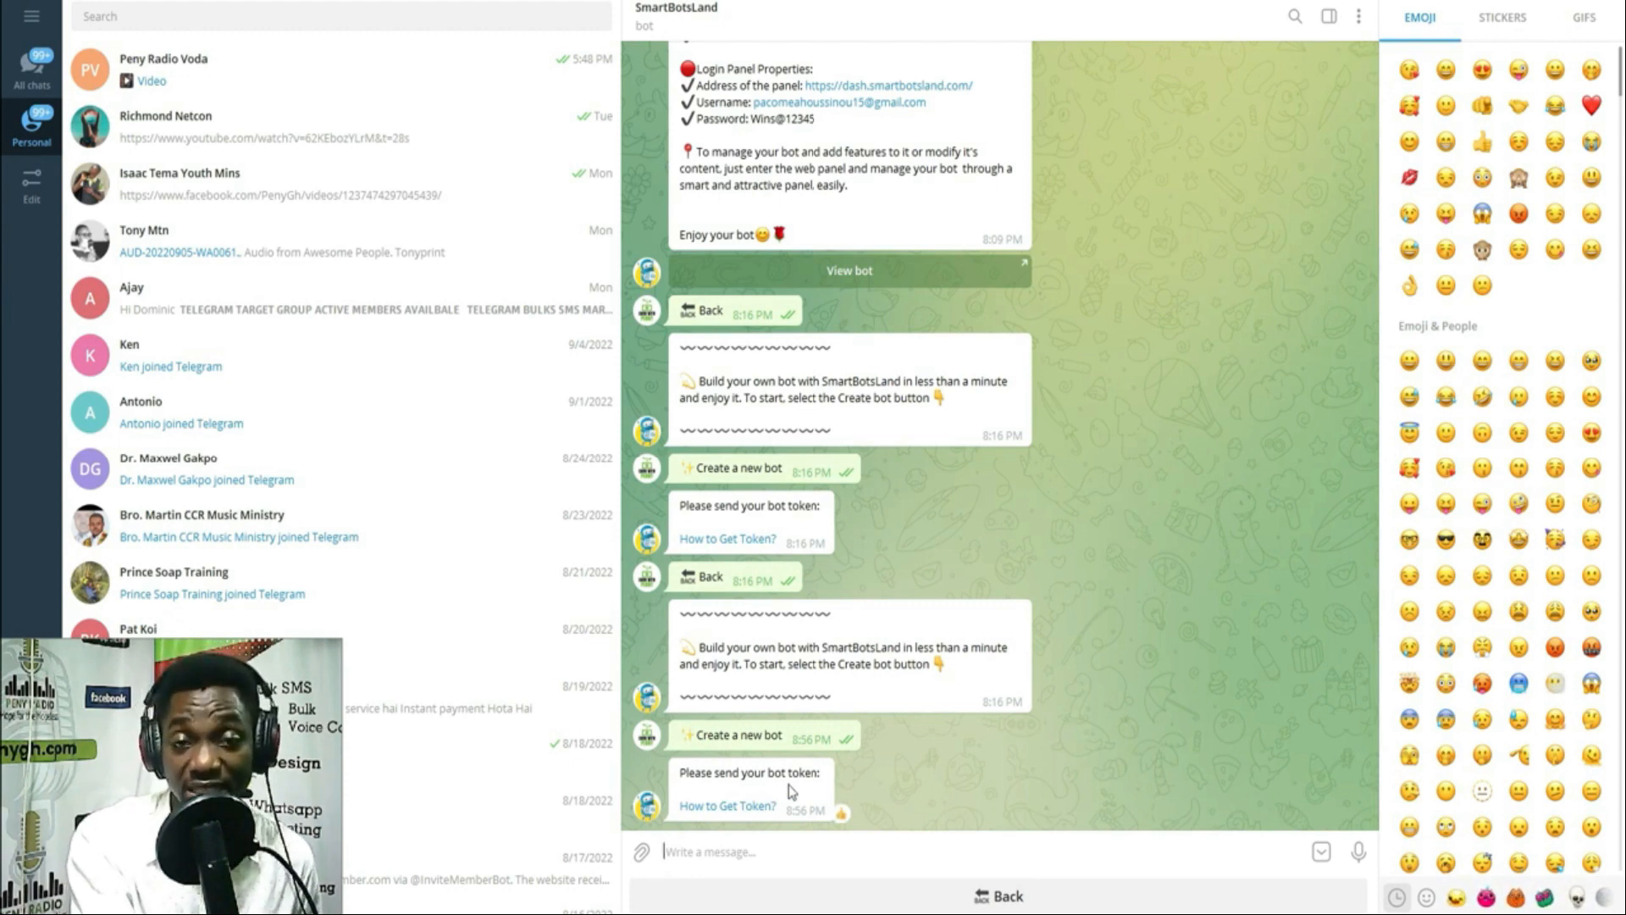
Step: Send the copied bot token, then the account's first and last name, to SmartBotsLand
right_click(745, 851)
click(774, 722)
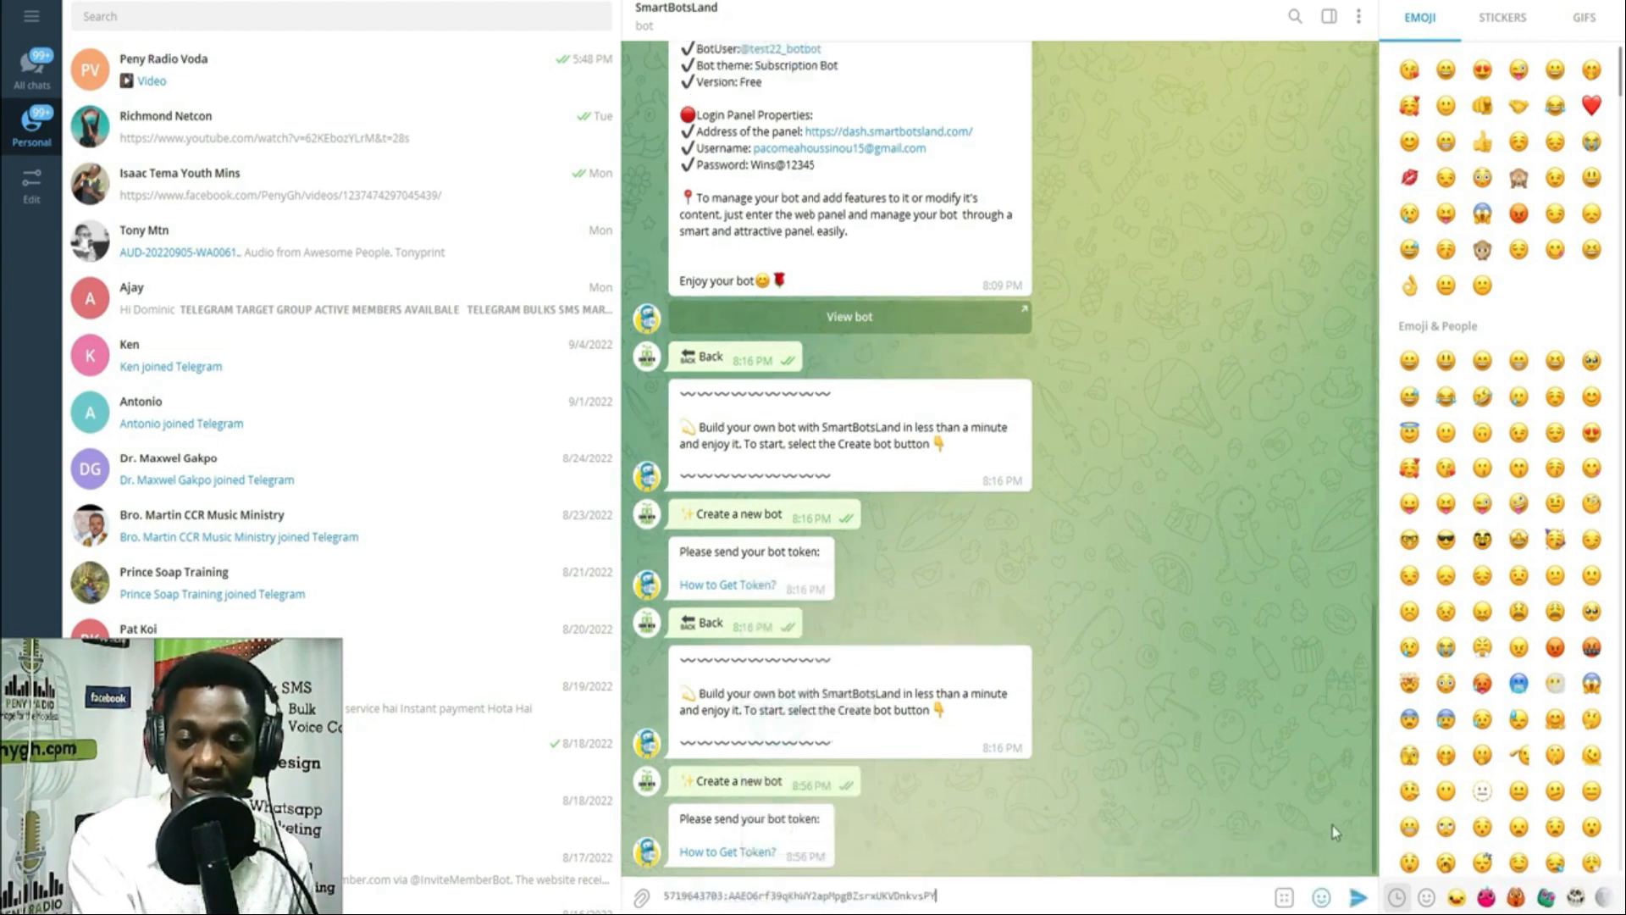
key(Return)
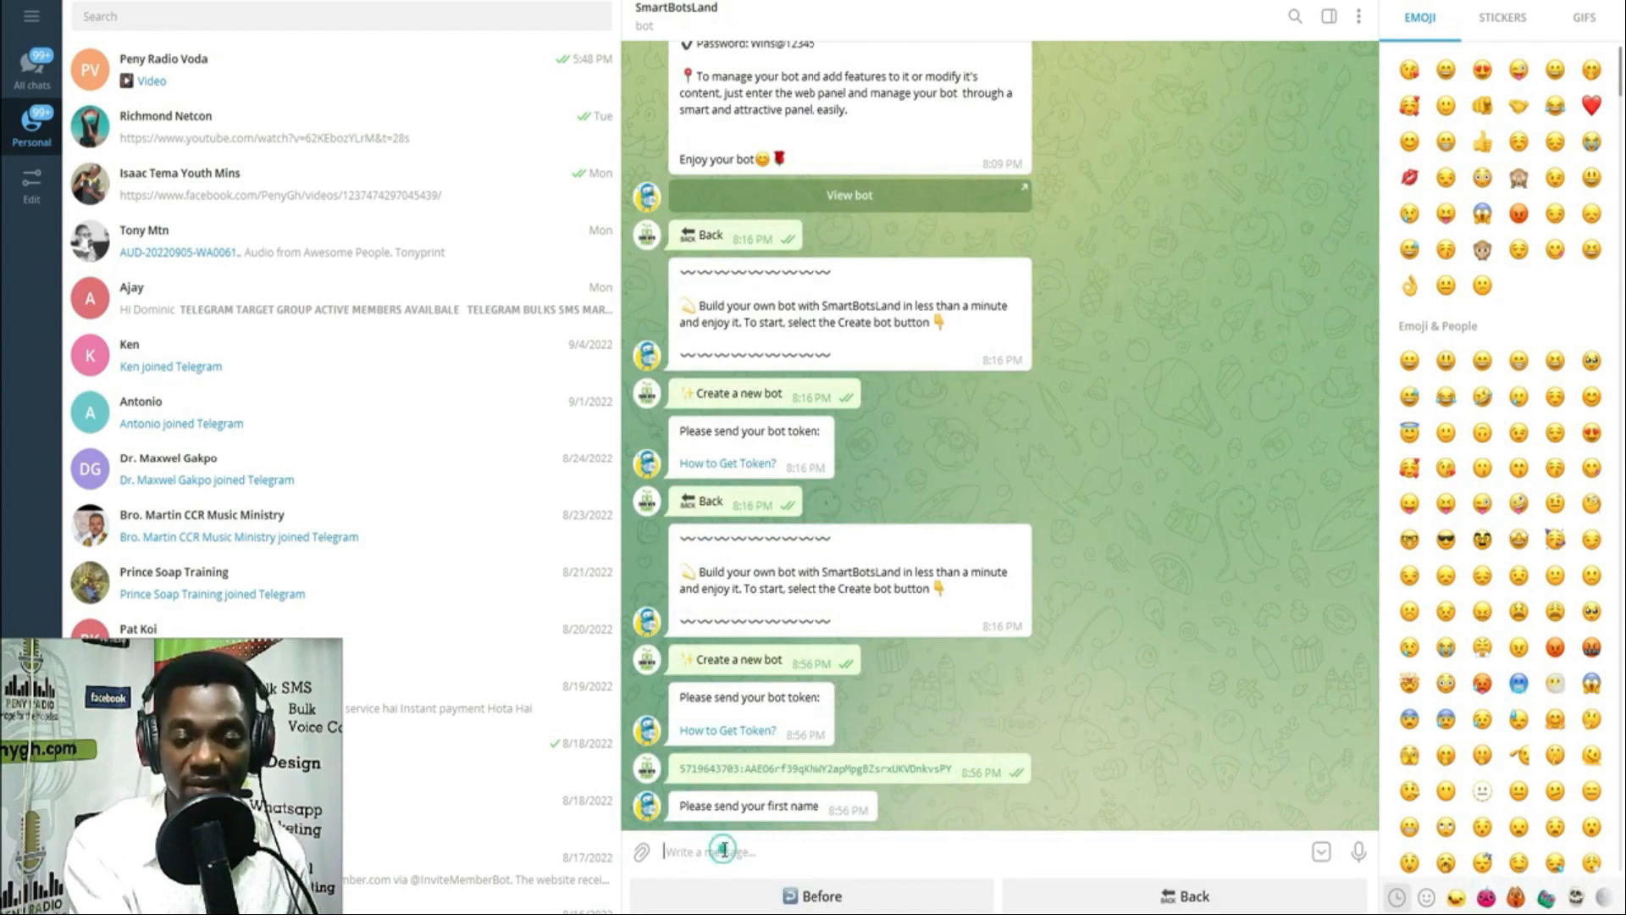
text(Earn)
key(Return)
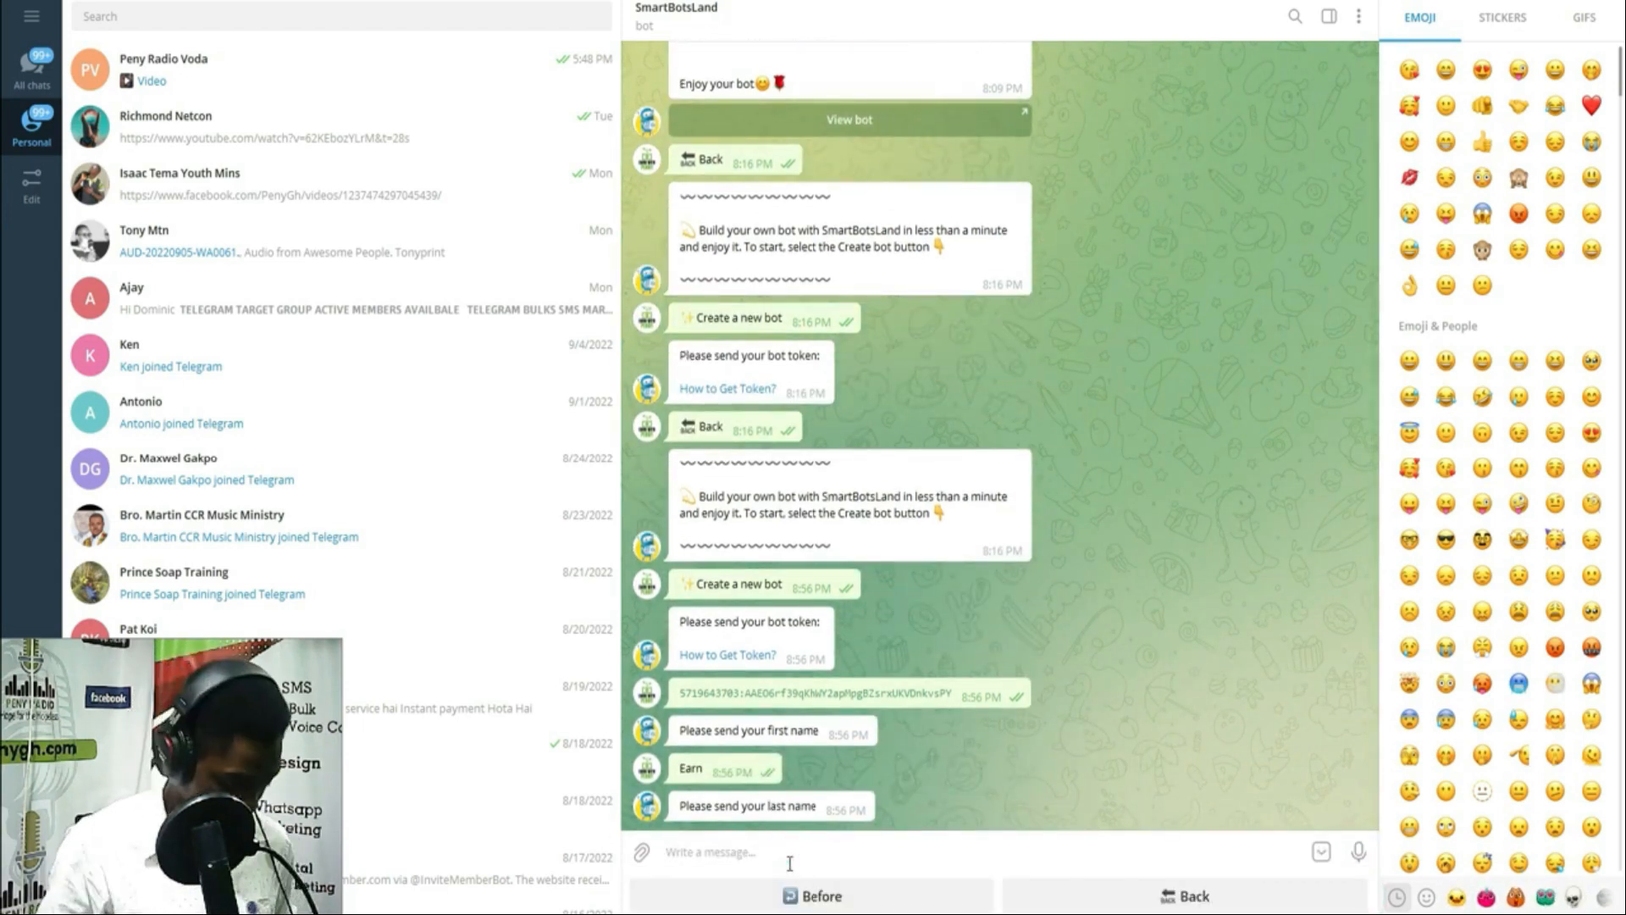
text(Penny)
key(Return)
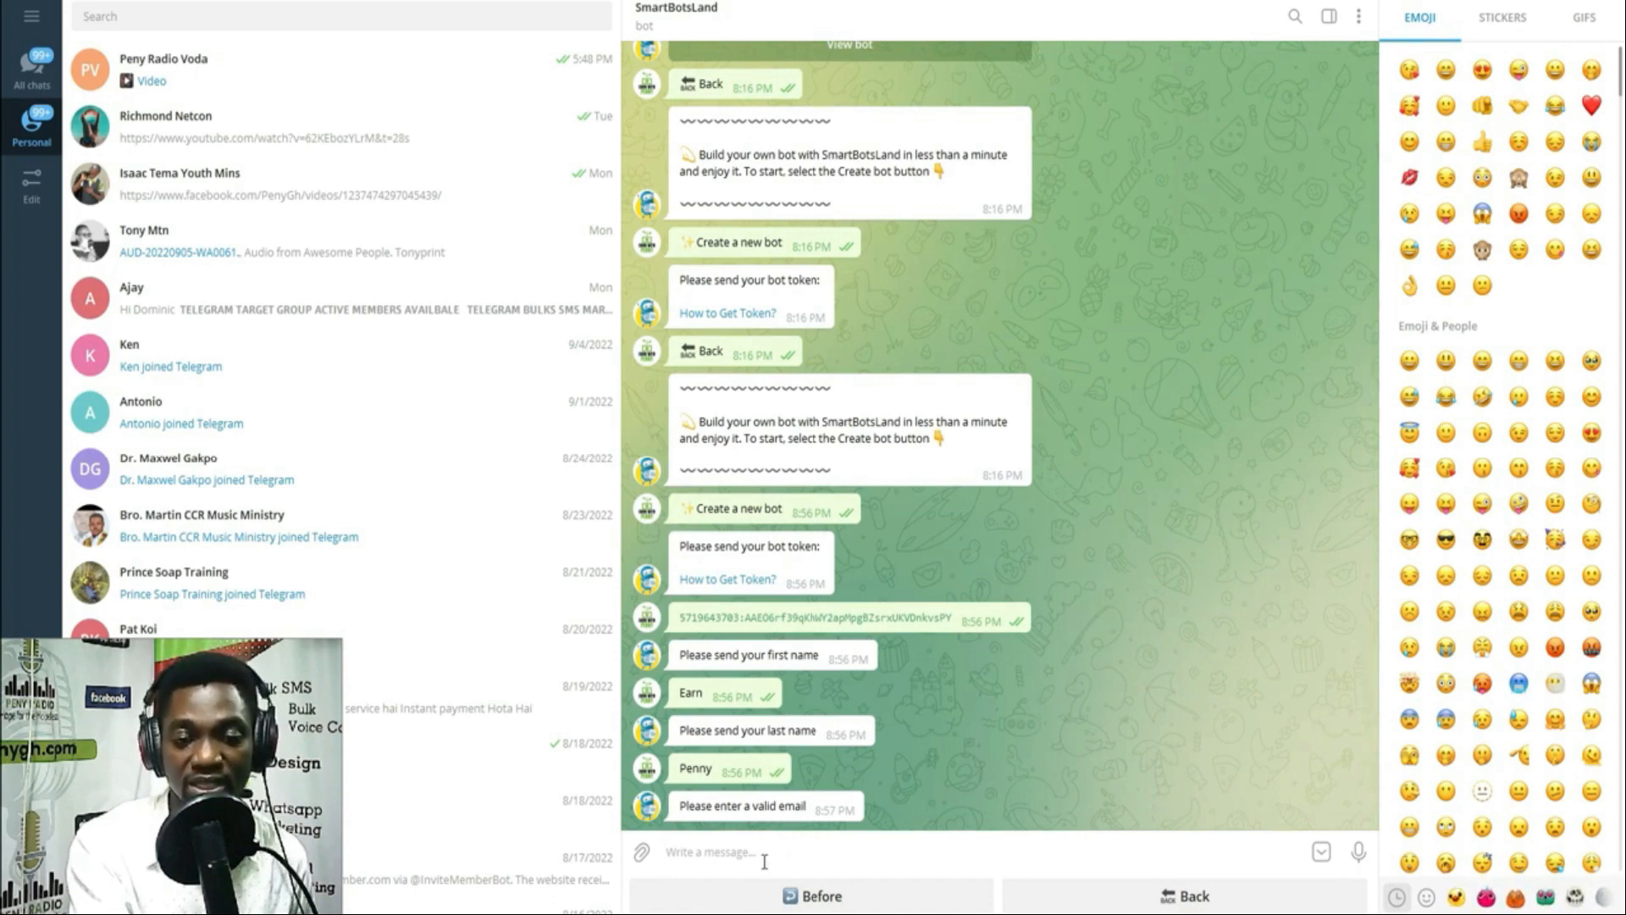
Step: Send the account e-mail, the account password, and ghana as the country
key(Return)
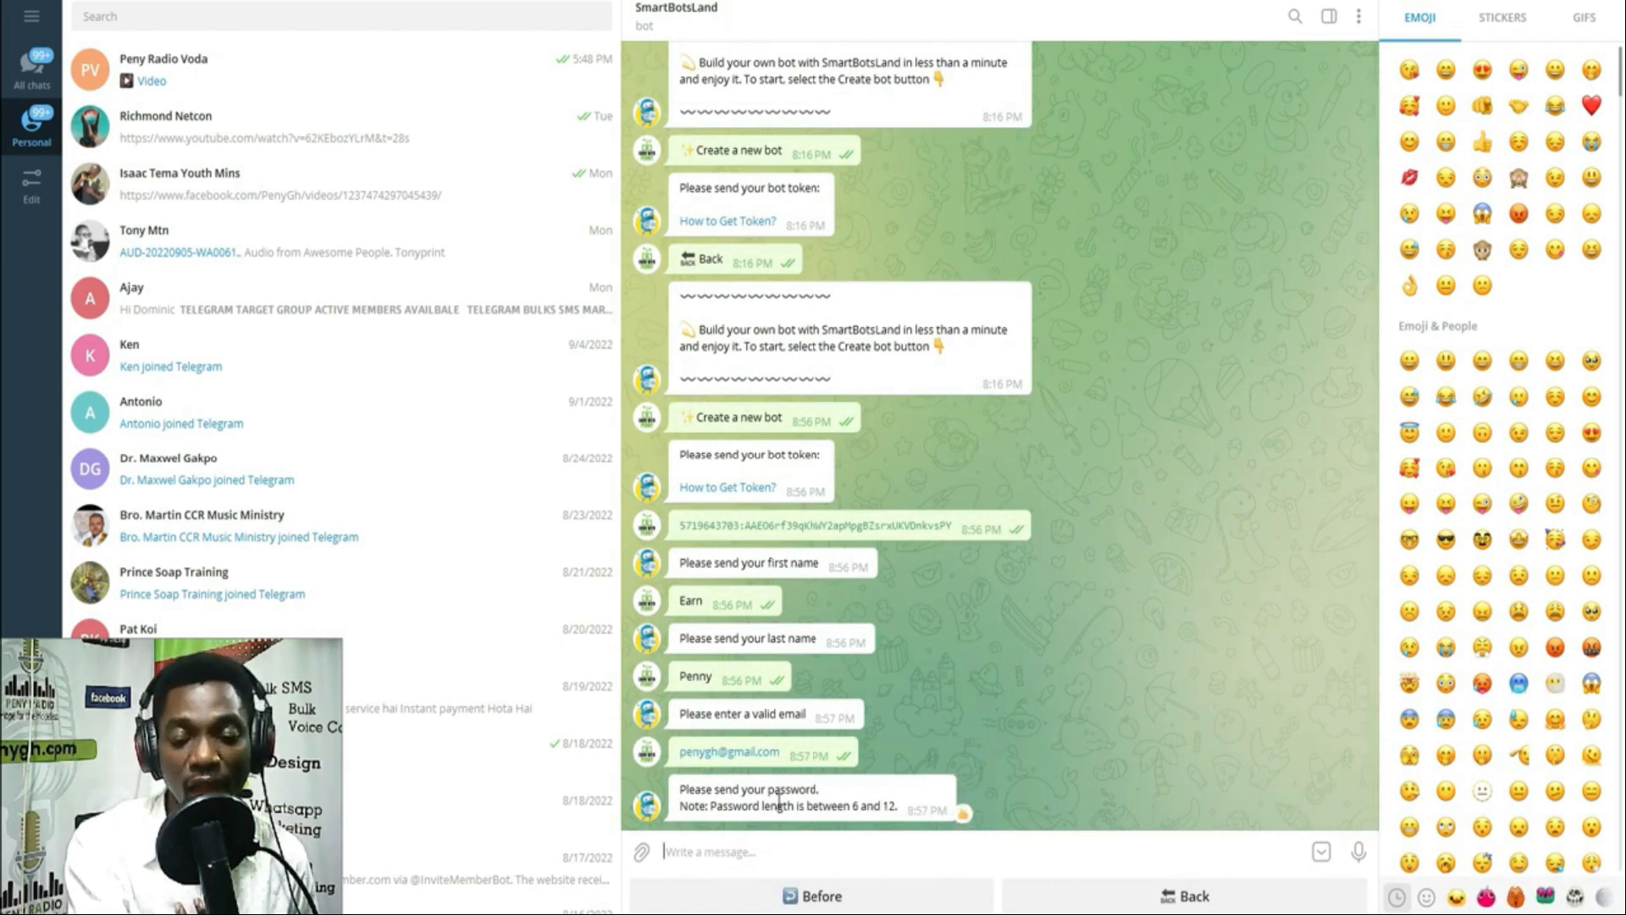
click(771, 852)
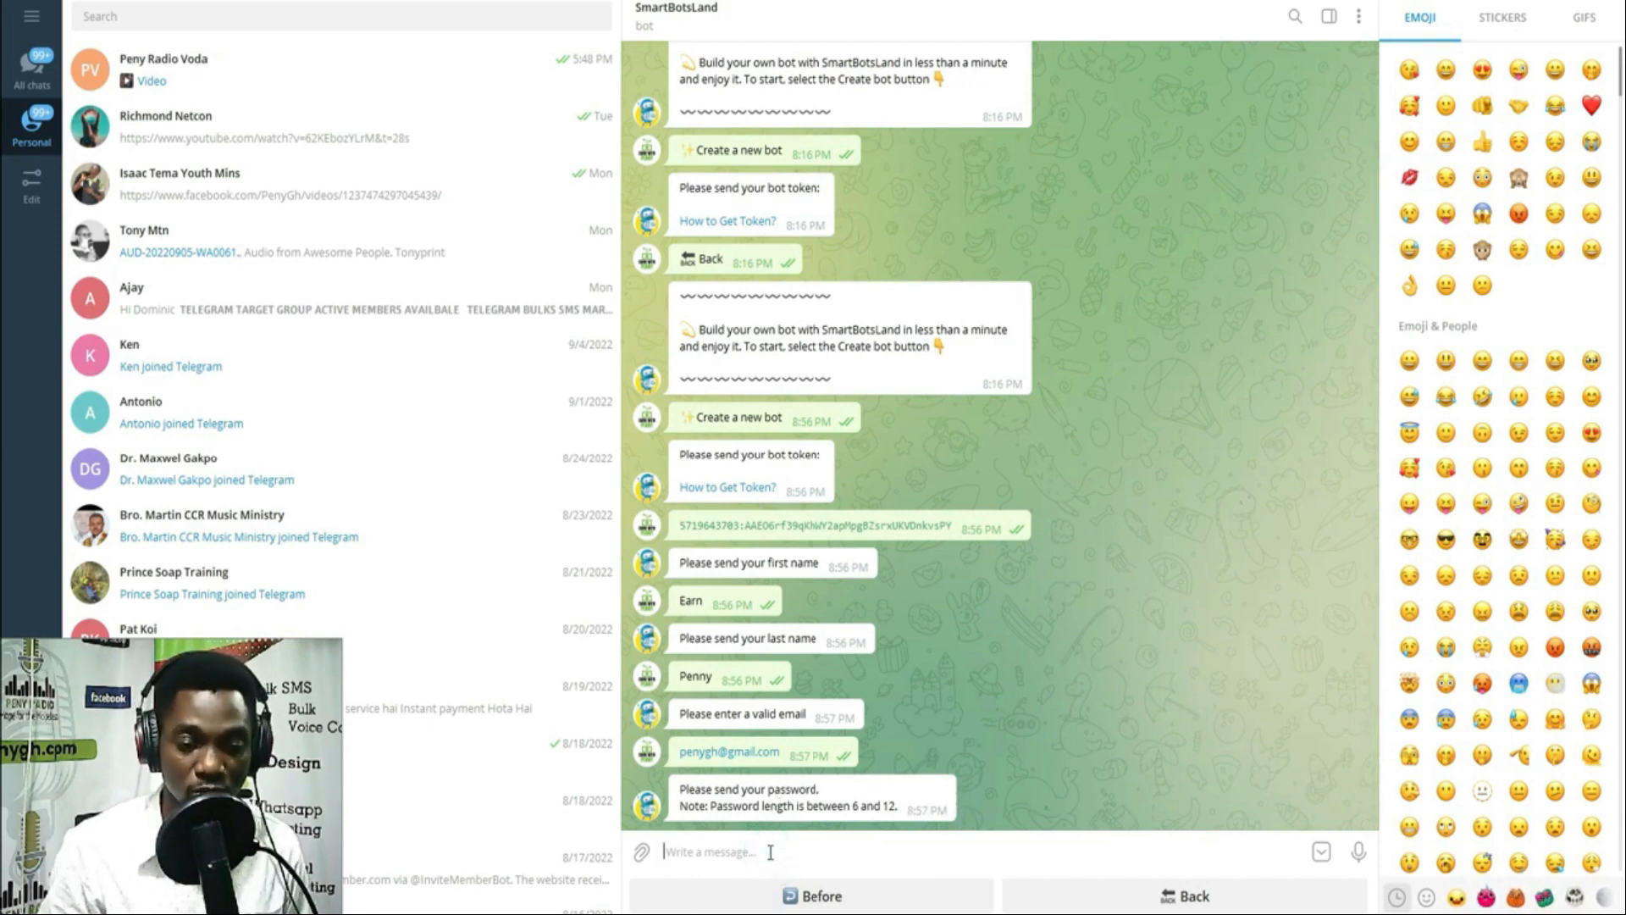
key(Return)
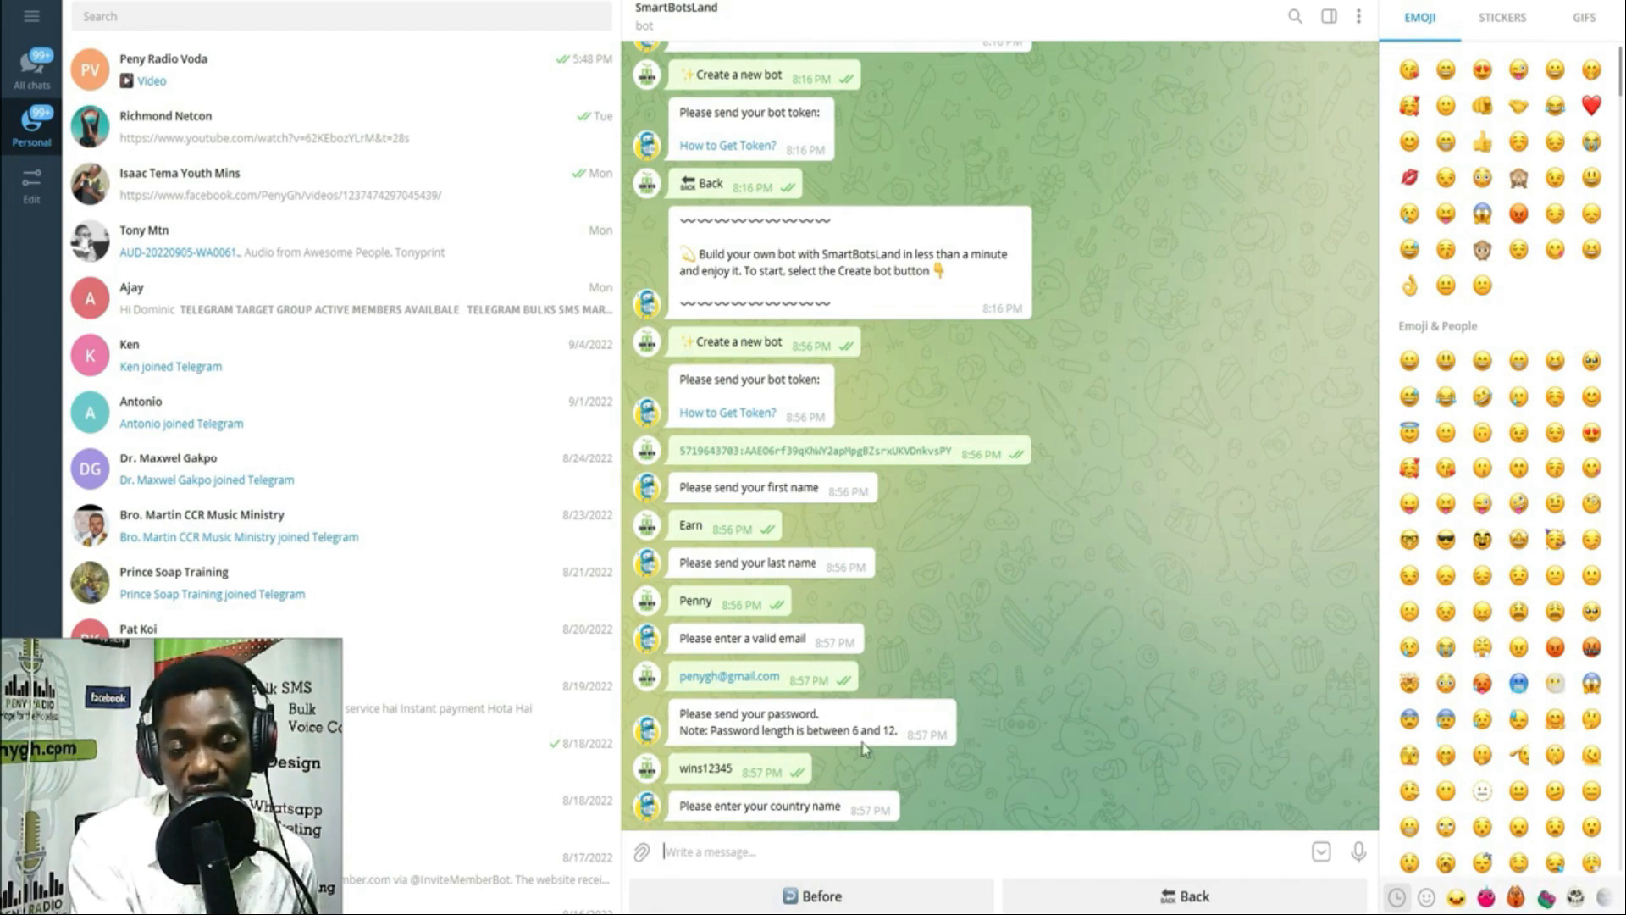
click(856, 847)
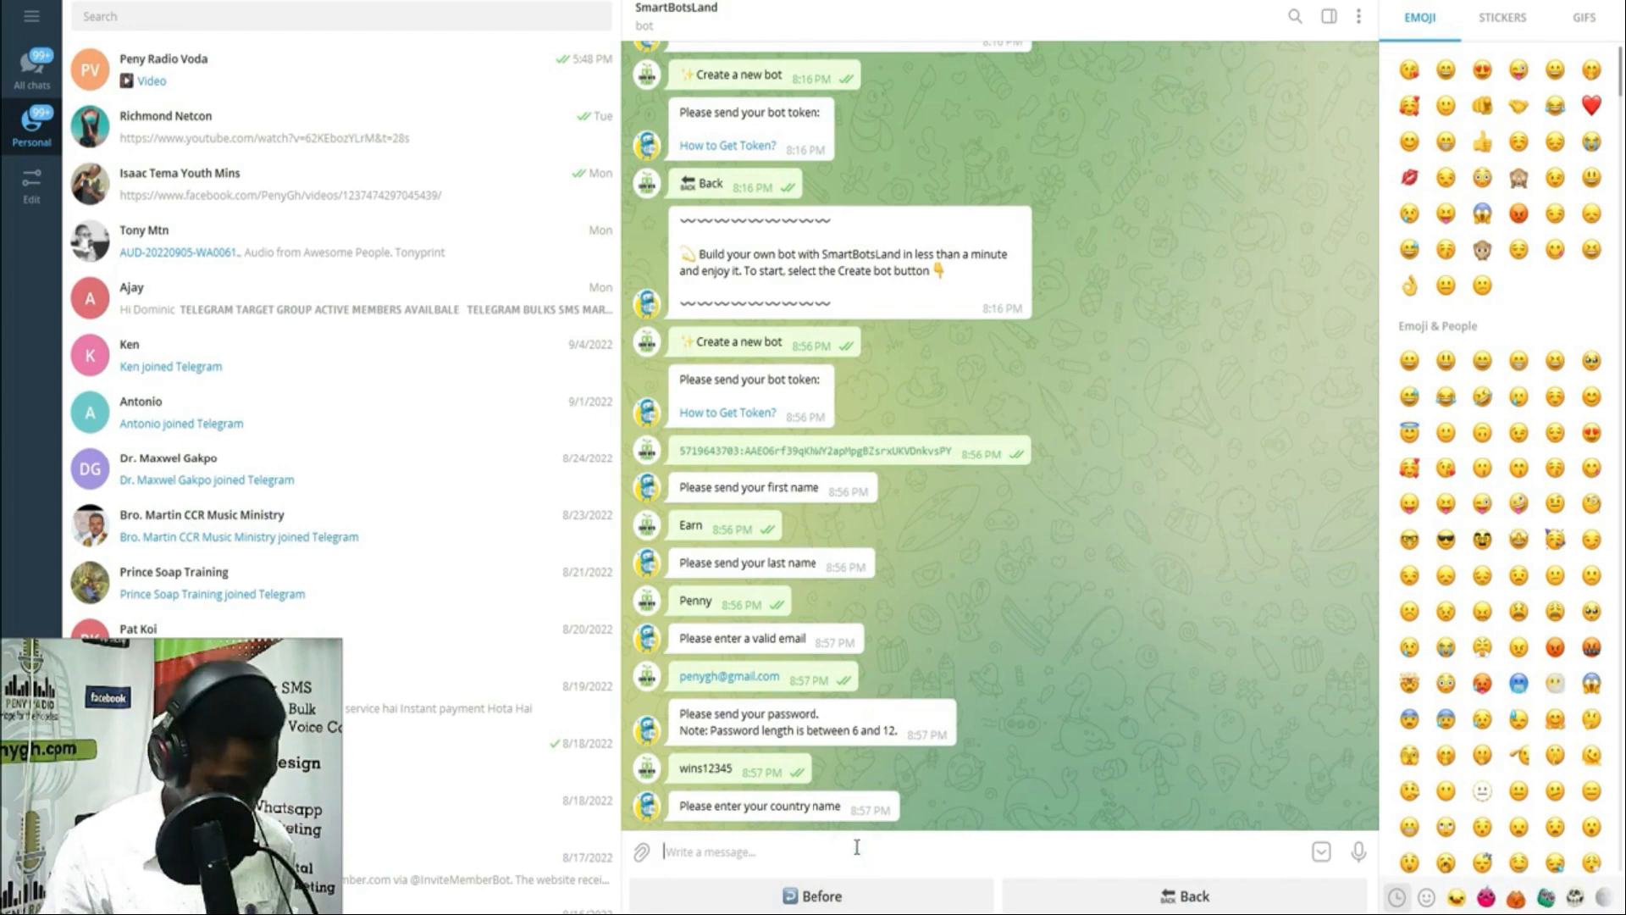
text(ghana)
key(Return)
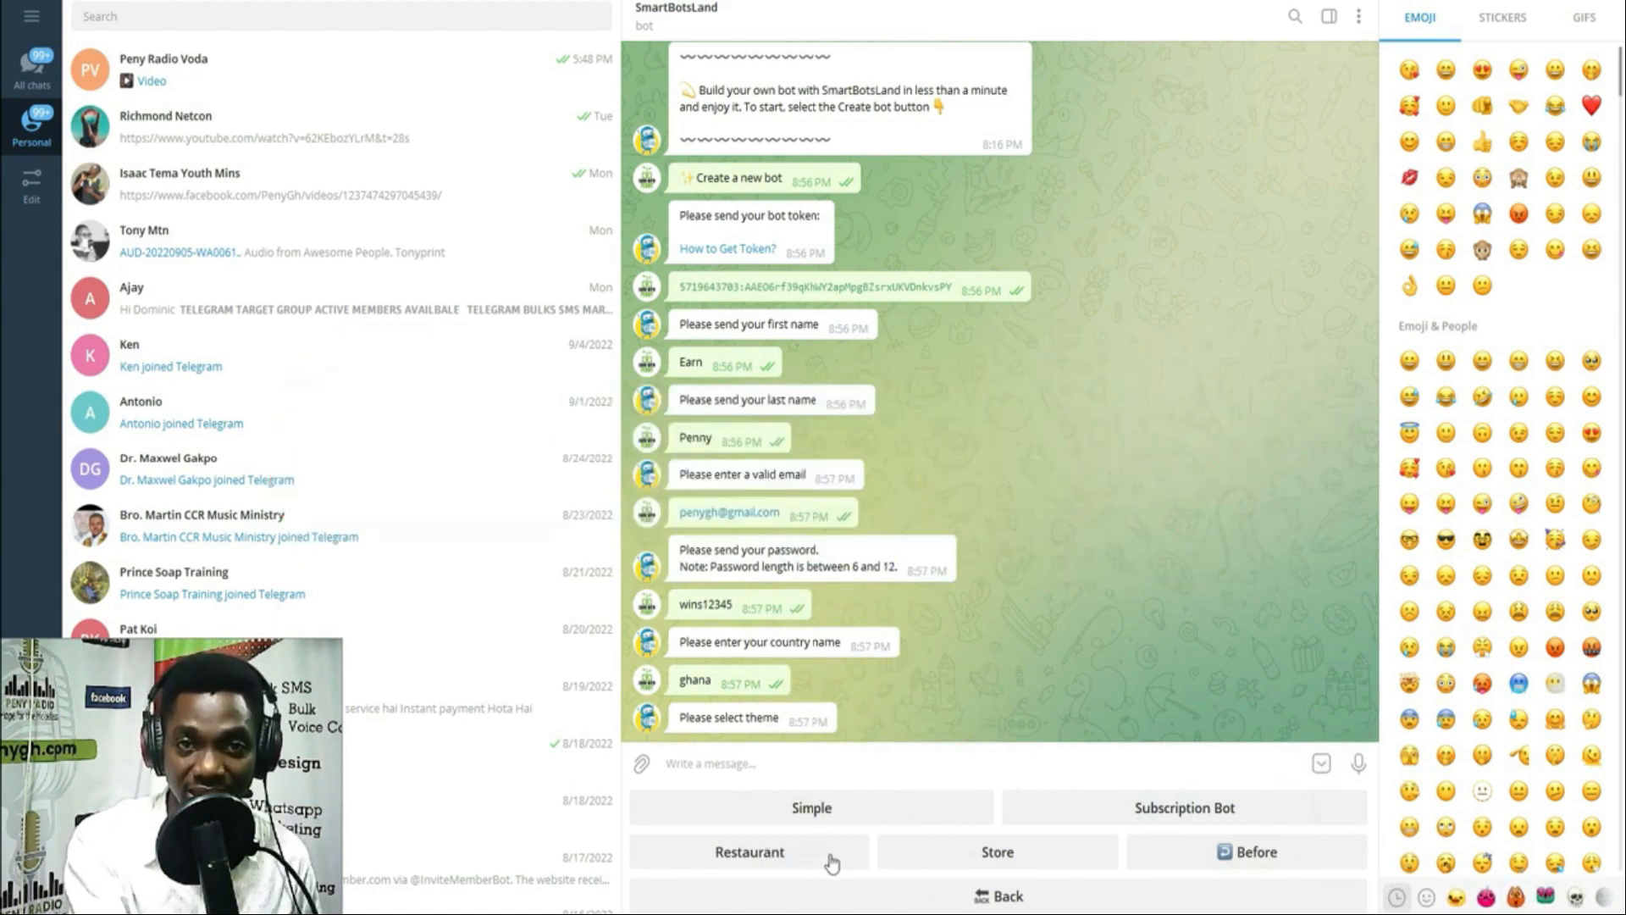
Step: Pick the Subscription Bot theme and confirm the registration details with Yes ✅
click(1194, 814)
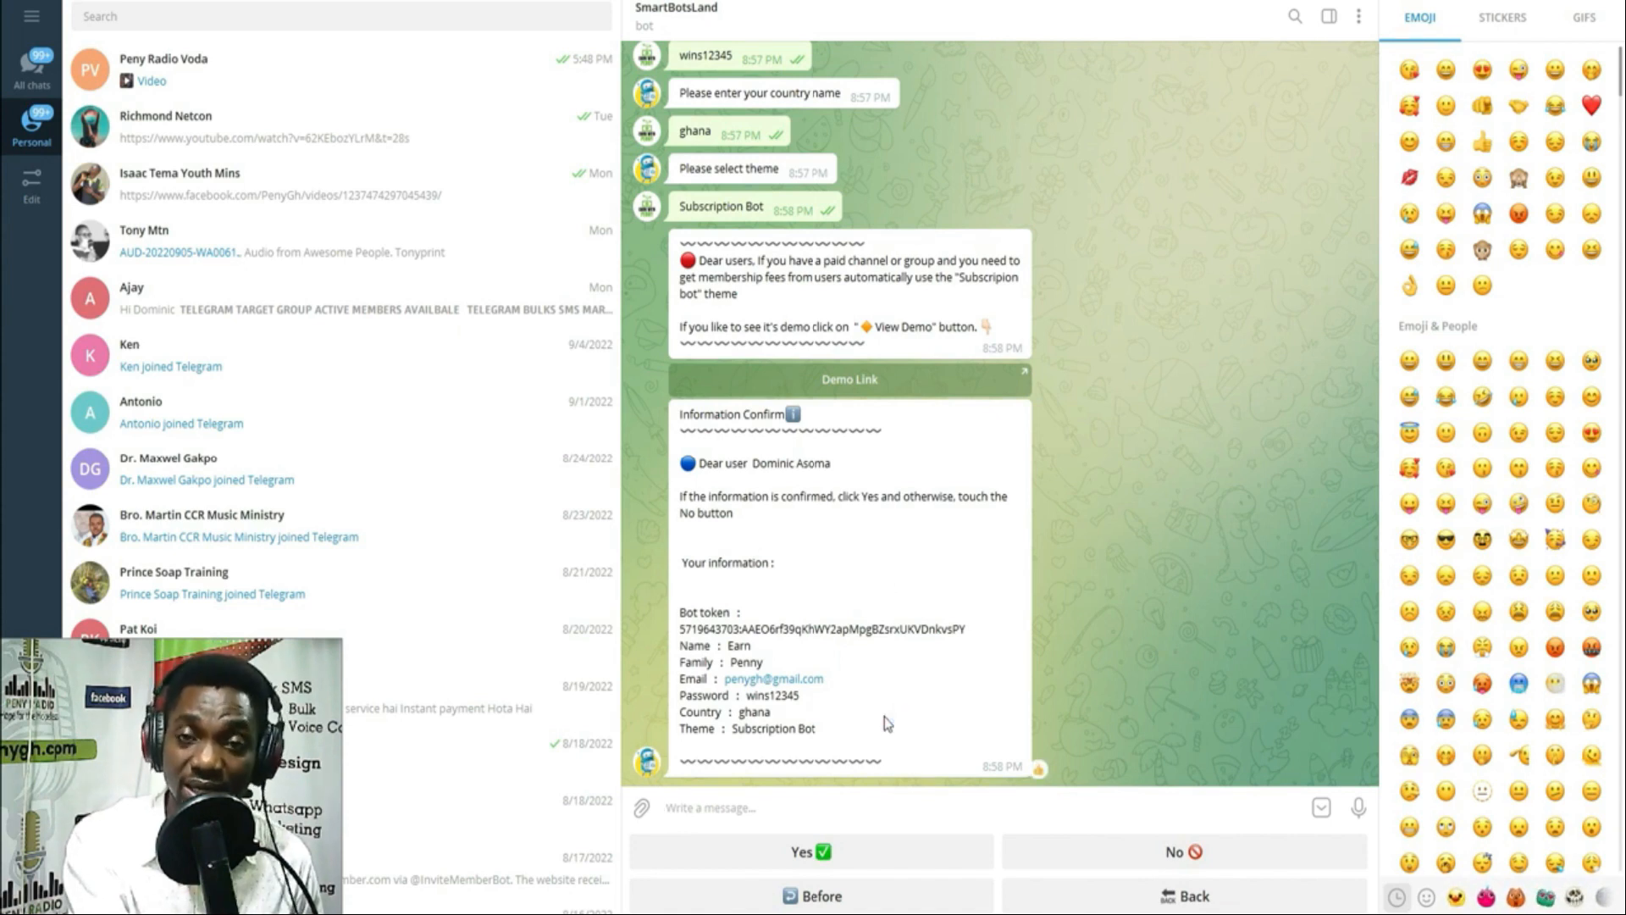
click(827, 857)
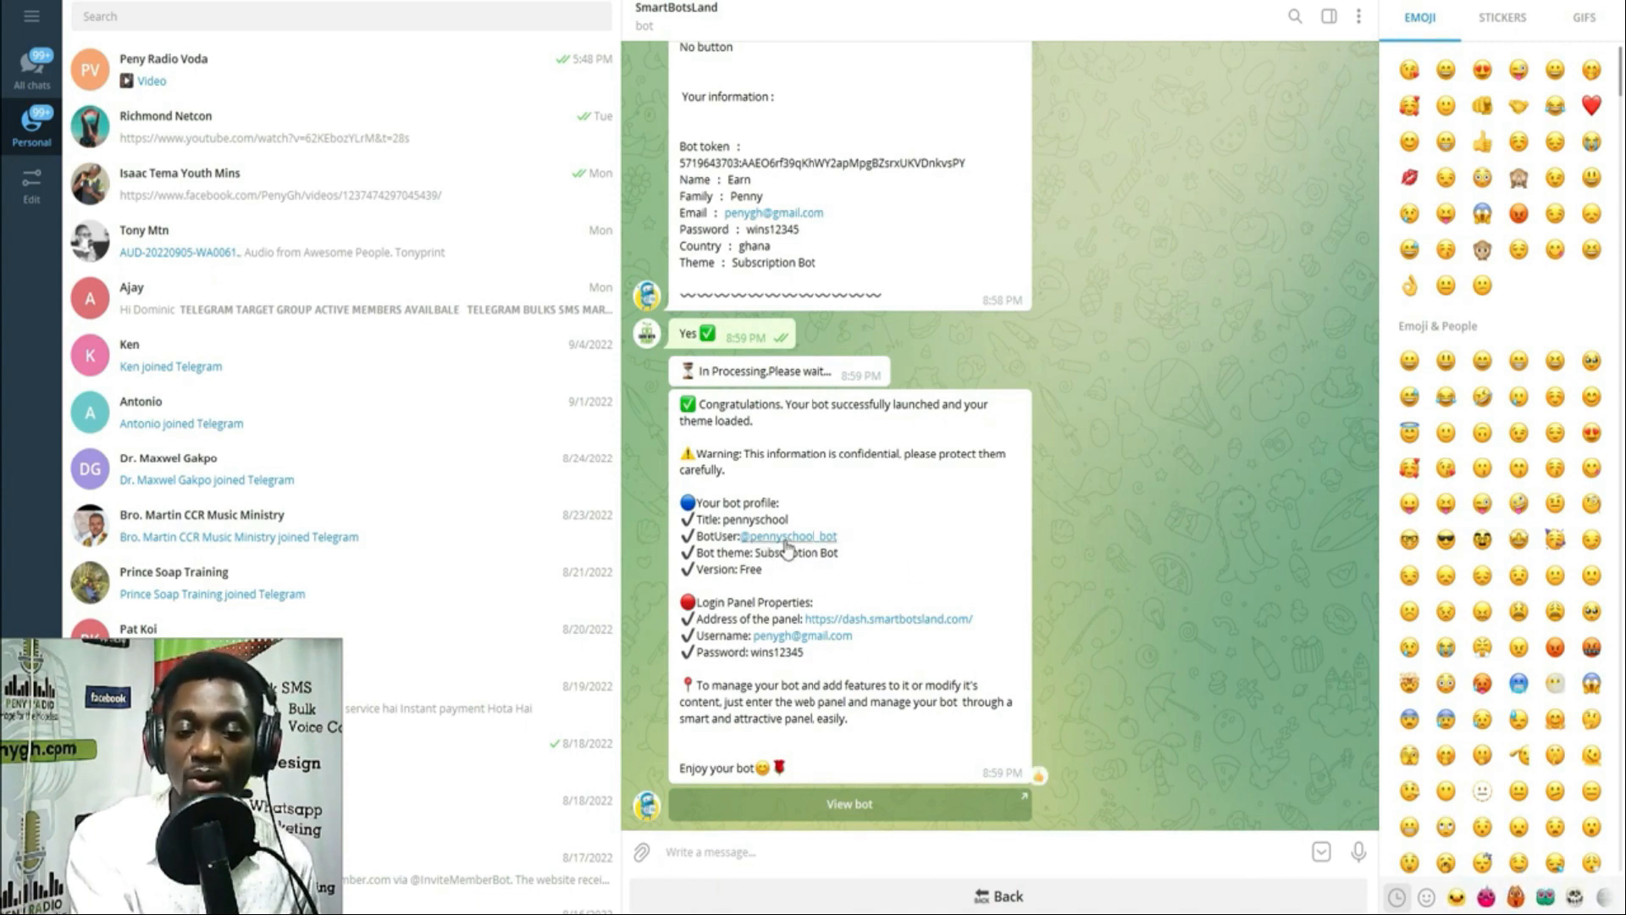
Step: Open the new pennyschool bot, start it, and request its Setting instructions
click(868, 805)
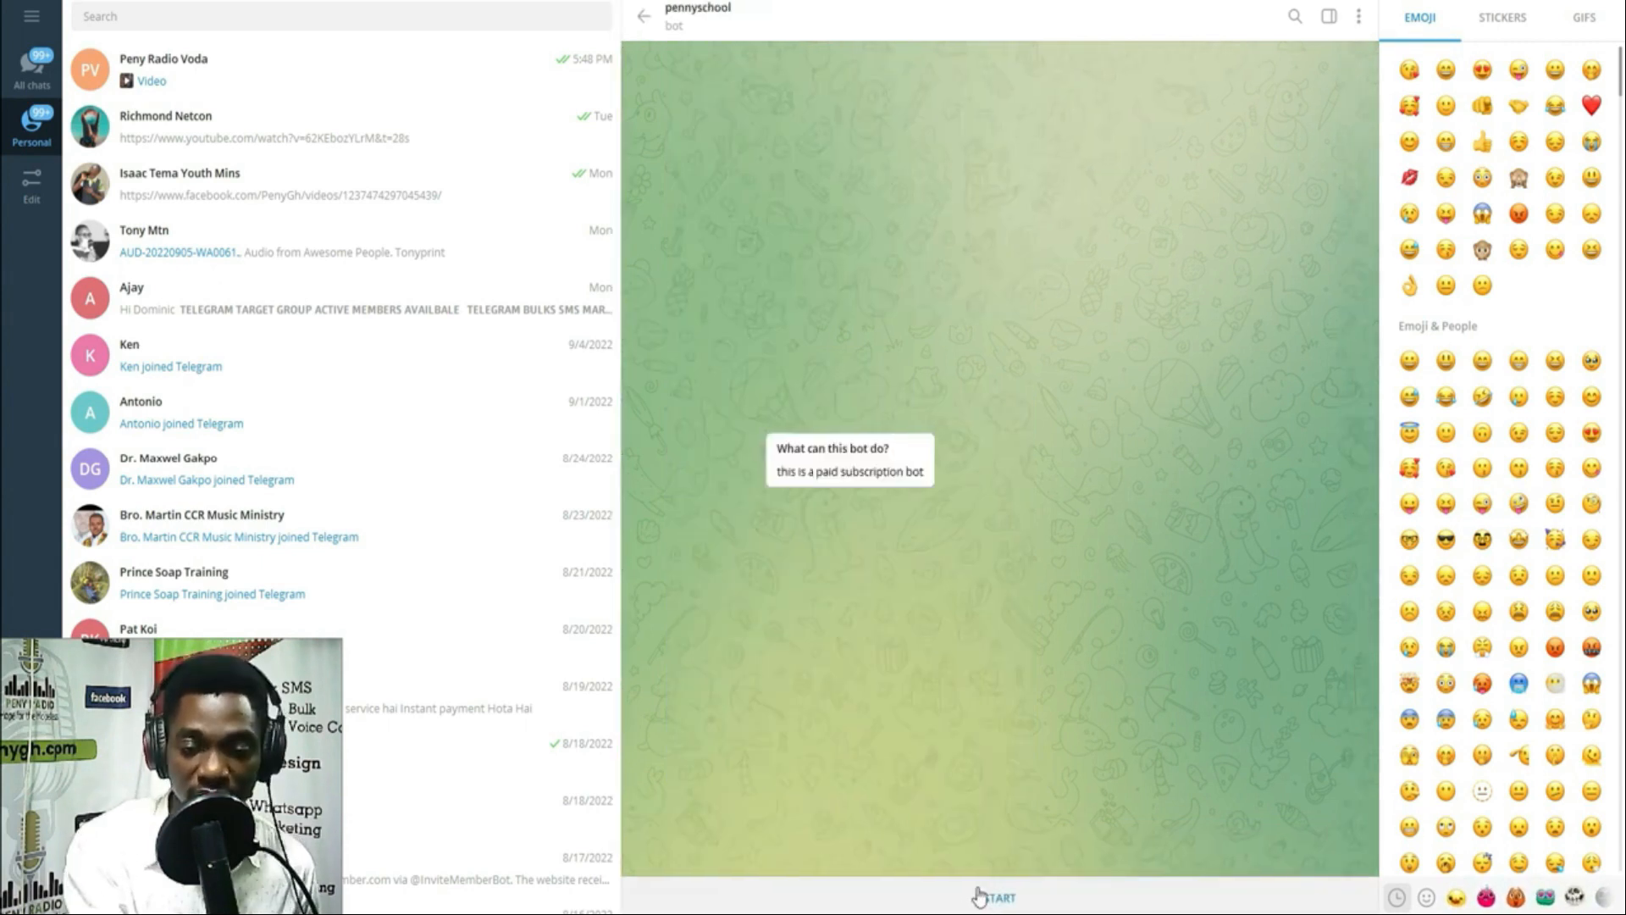
click(1007, 901)
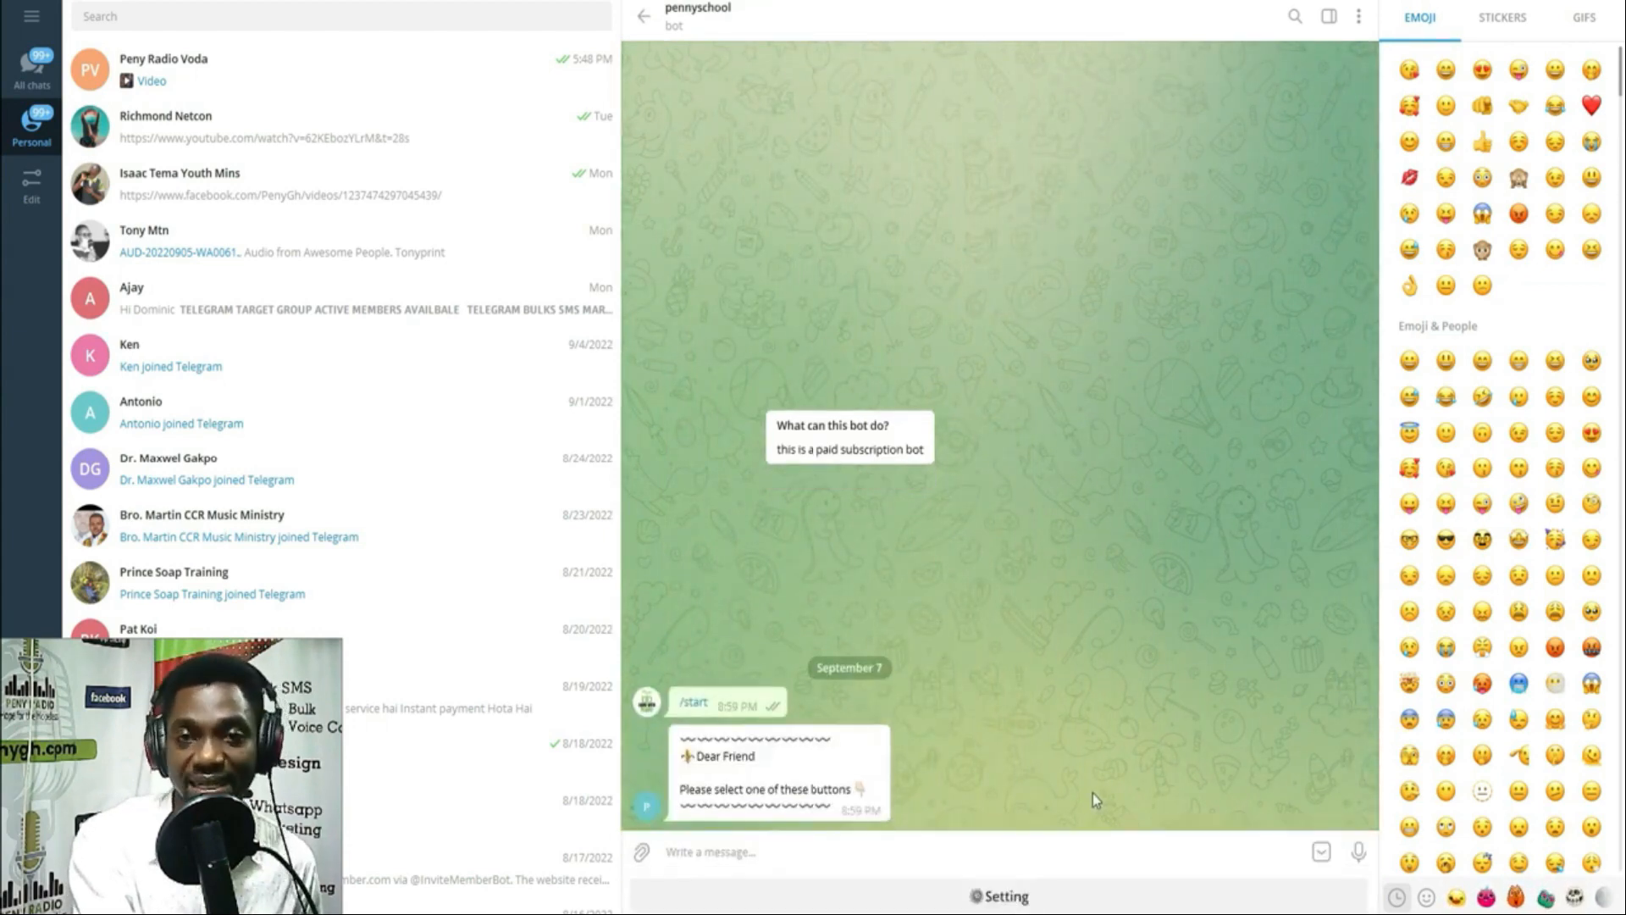
click(1001, 898)
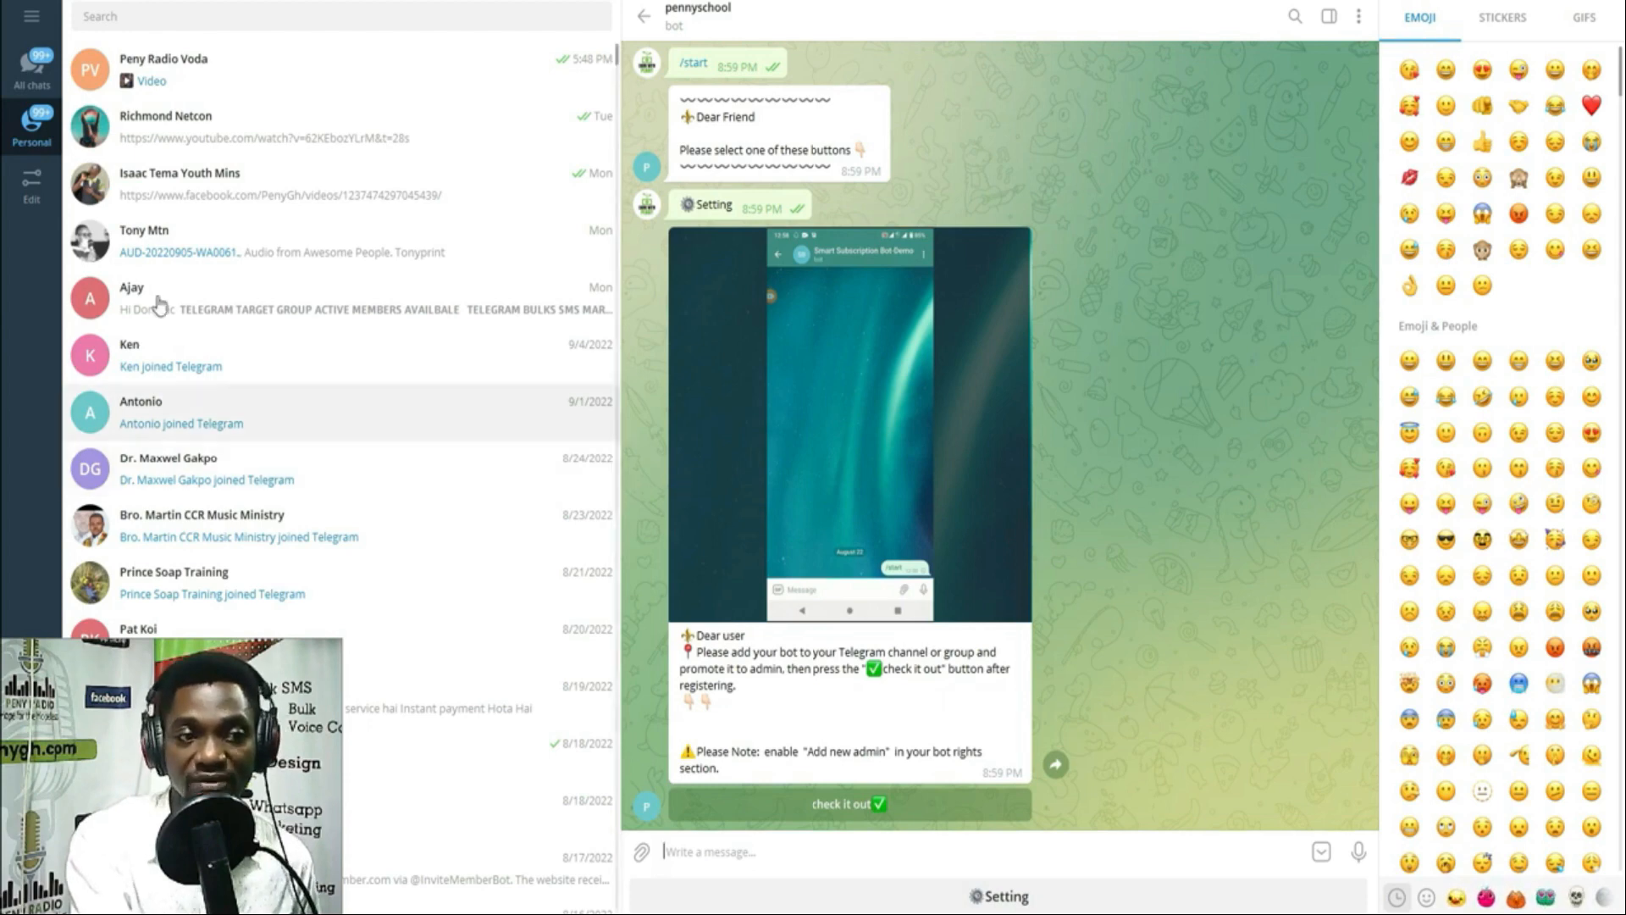
click(32, 16)
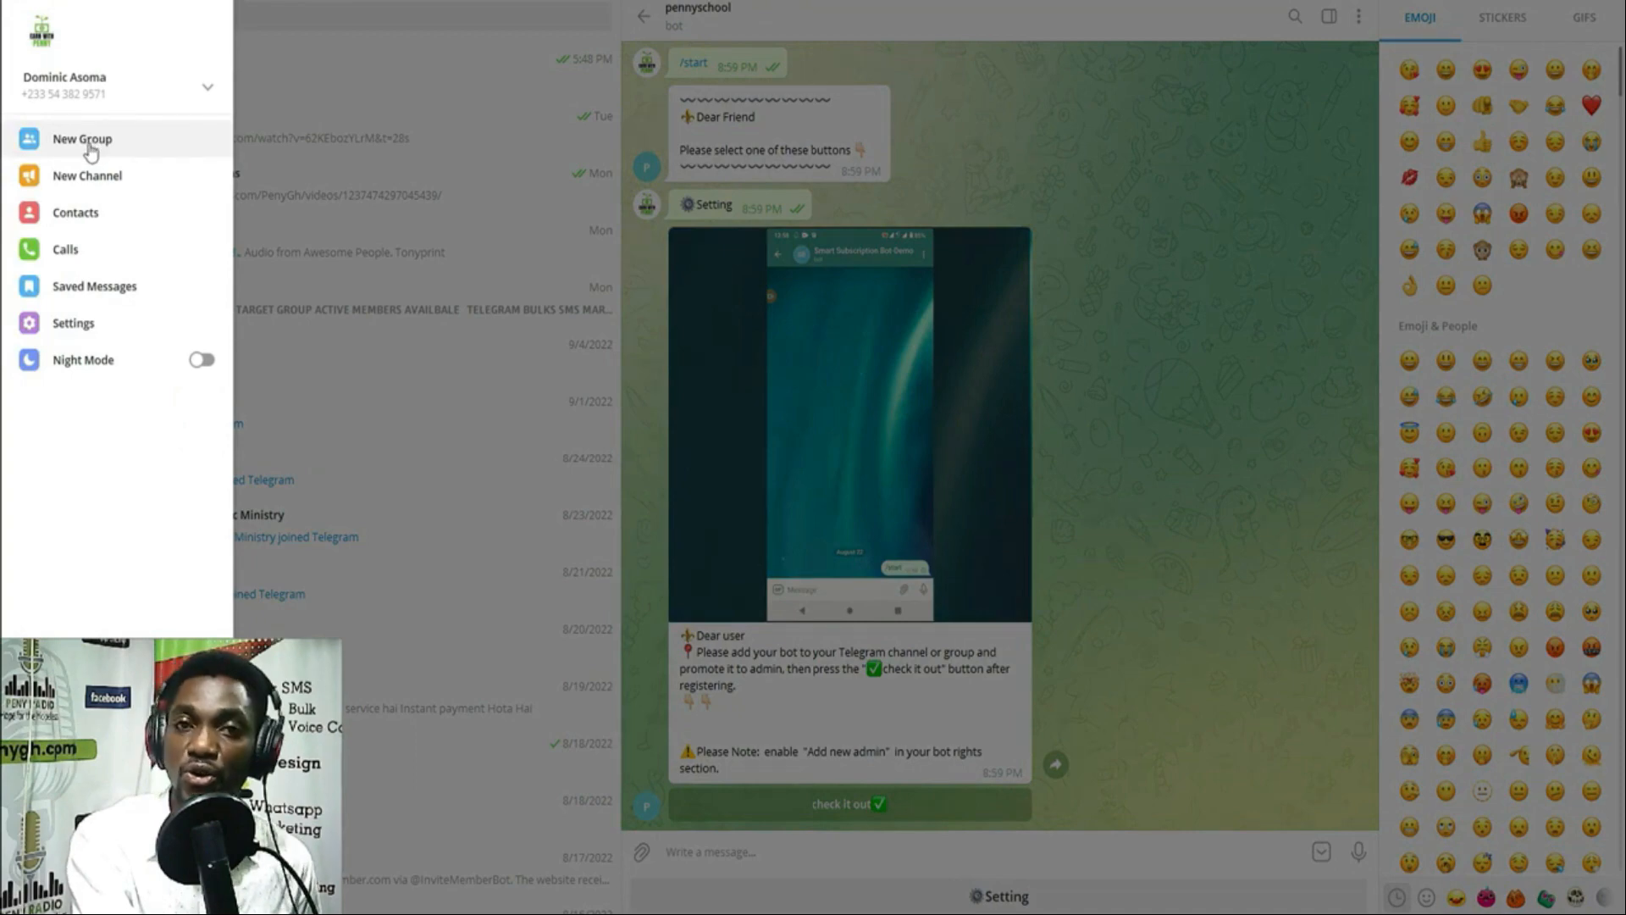
Step: Add the pennyschool bot to the Earn With Penny channel and save it as administrator
click(251, 109)
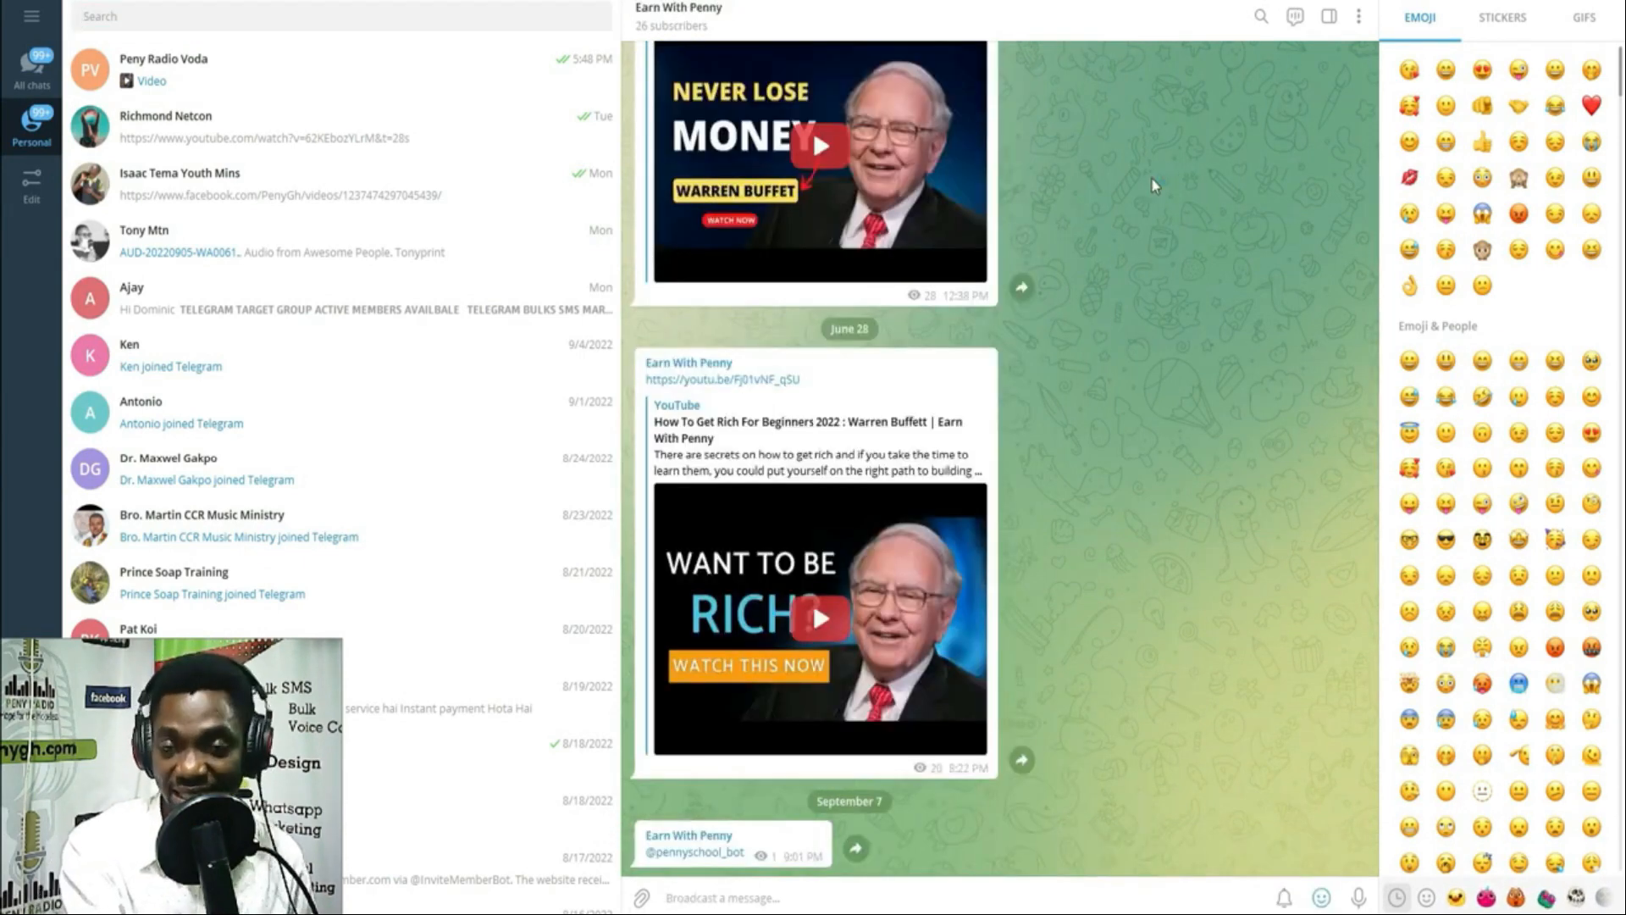
click(677, 12)
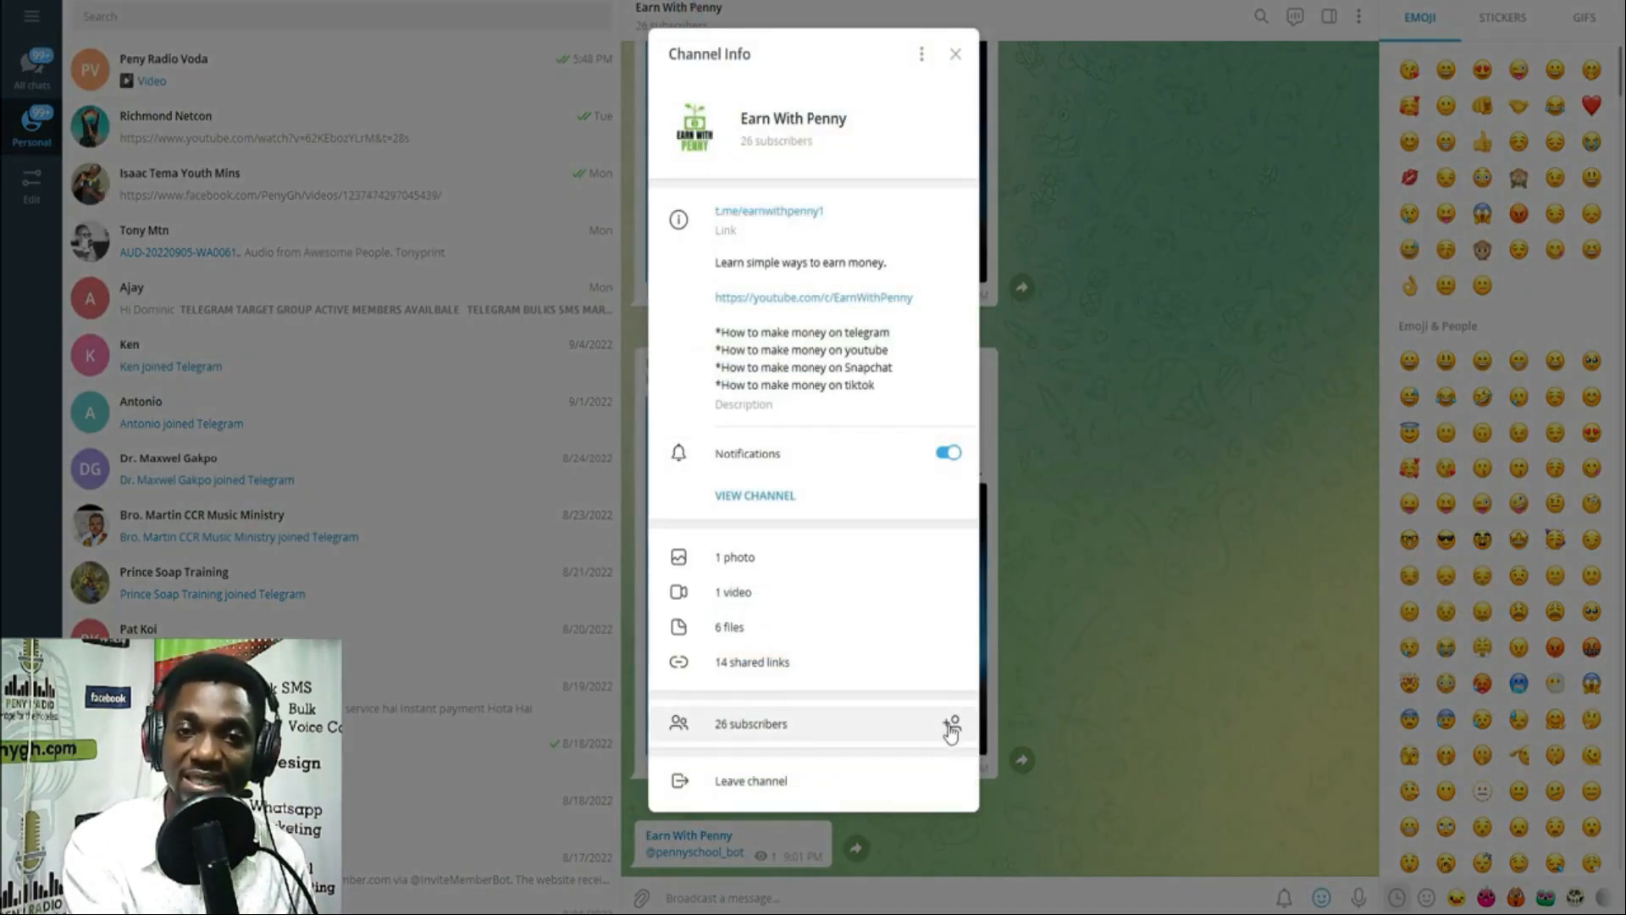
click(949, 728)
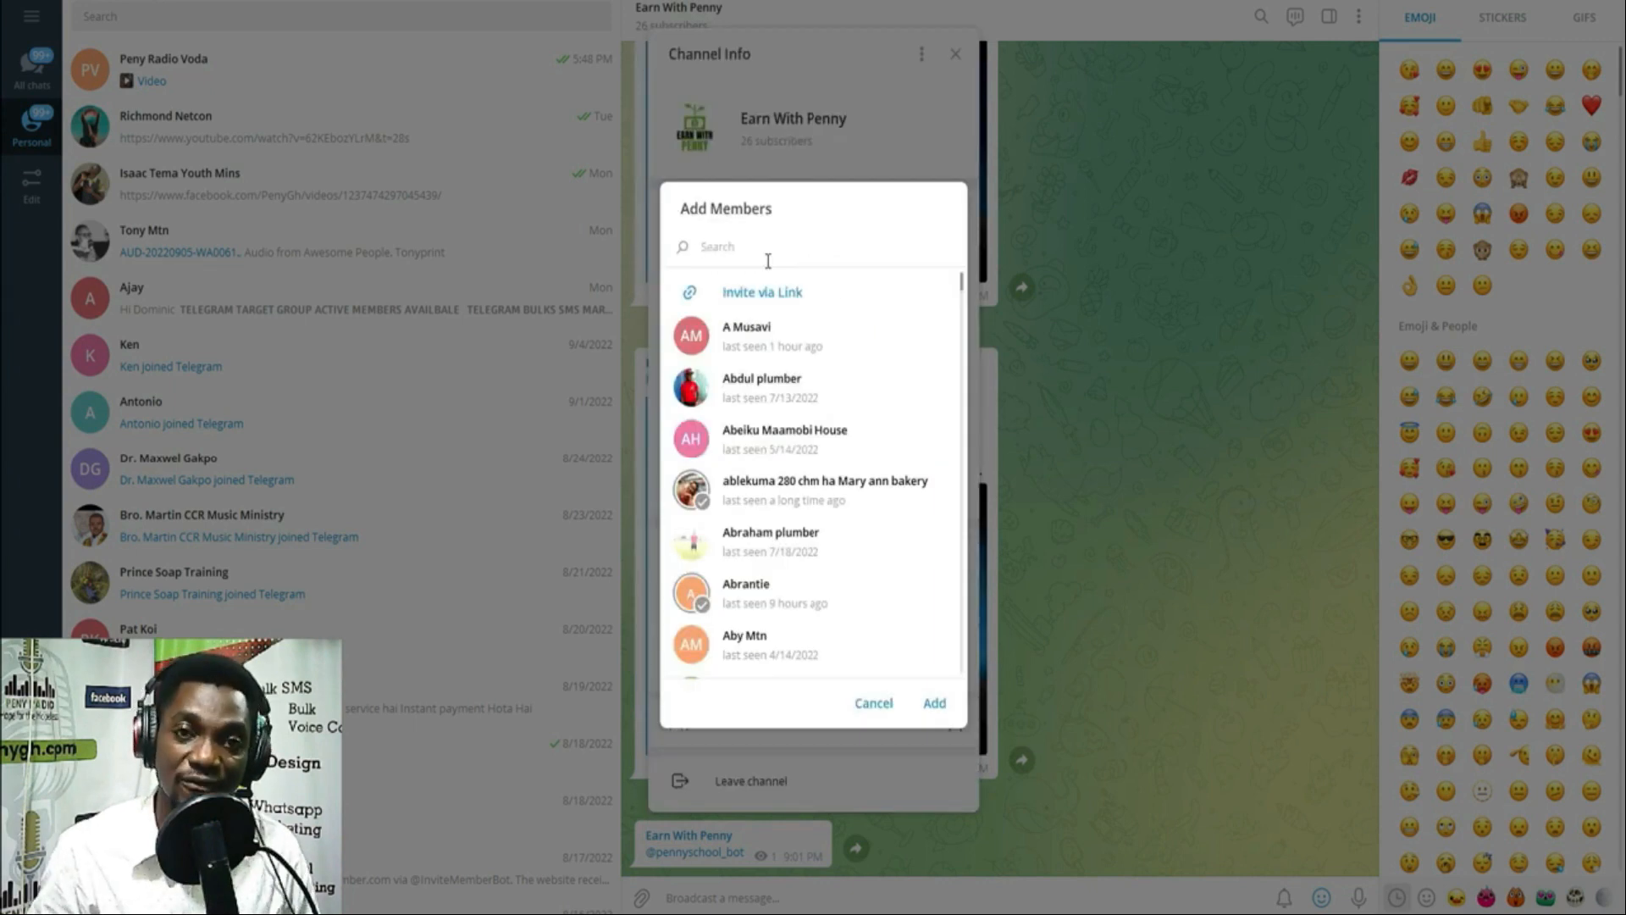
click(934, 702)
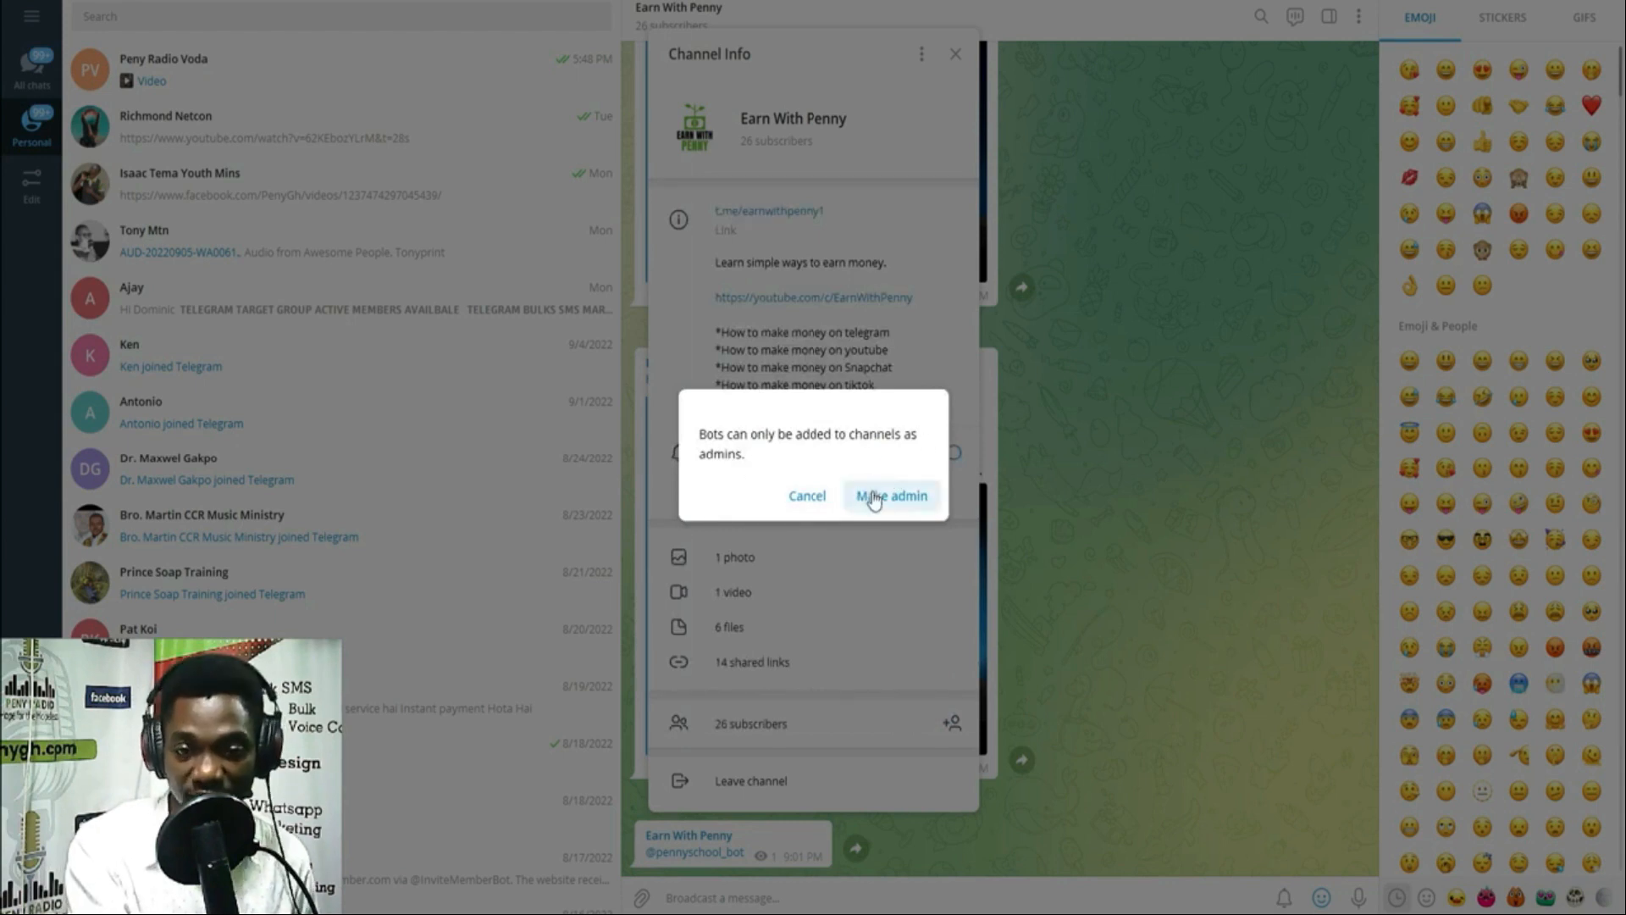
click(872, 495)
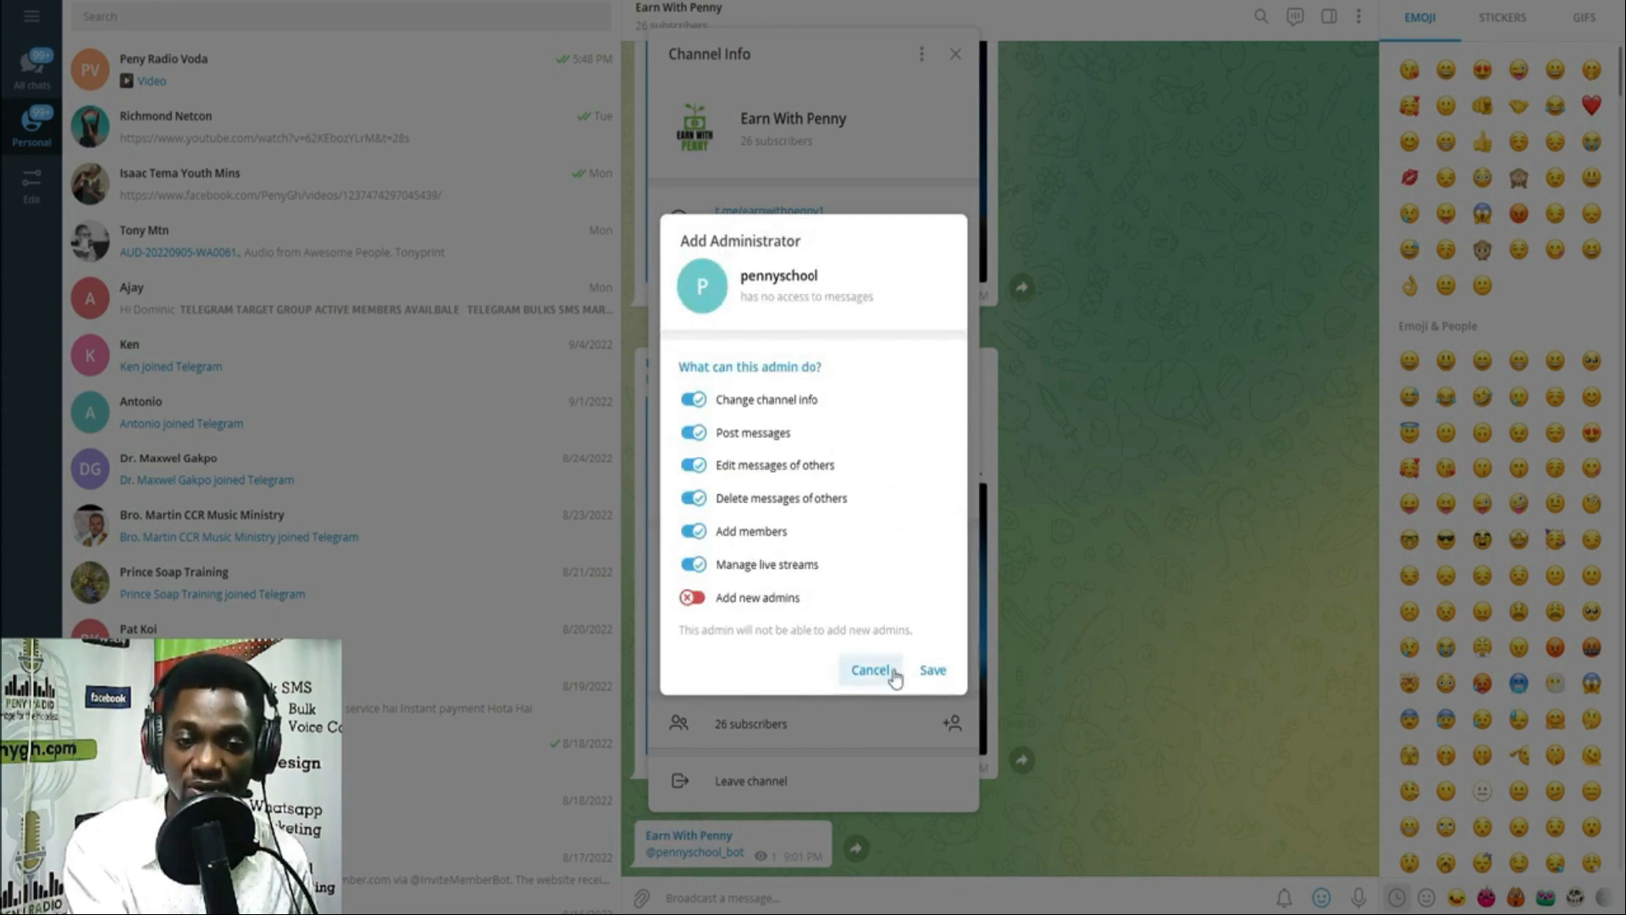
click(932, 672)
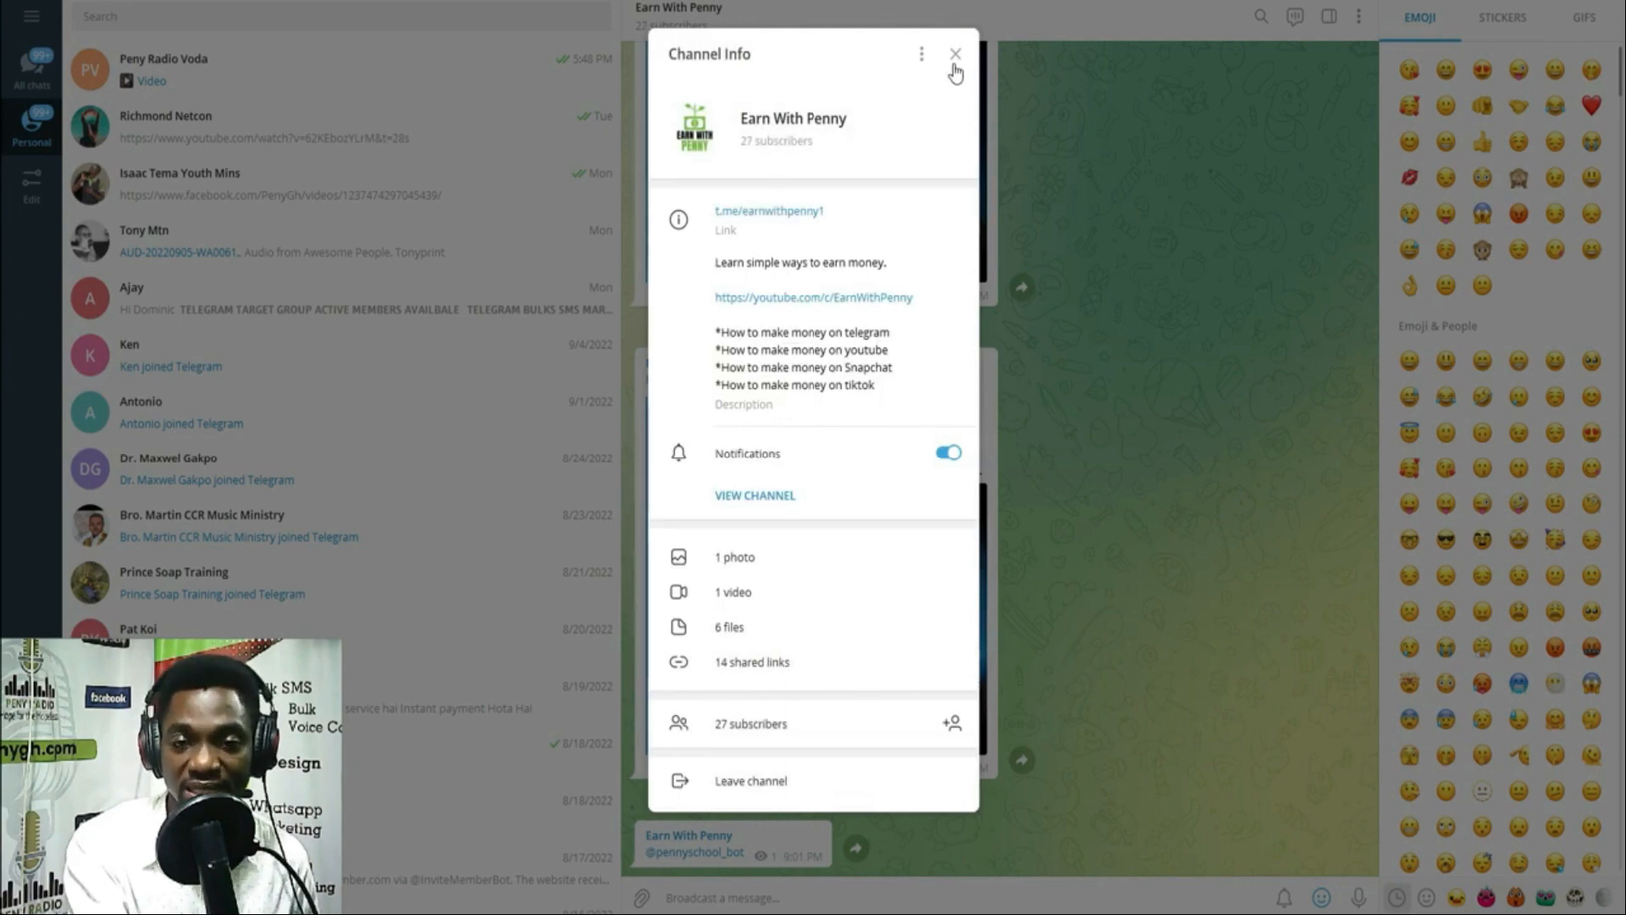
click(956, 55)
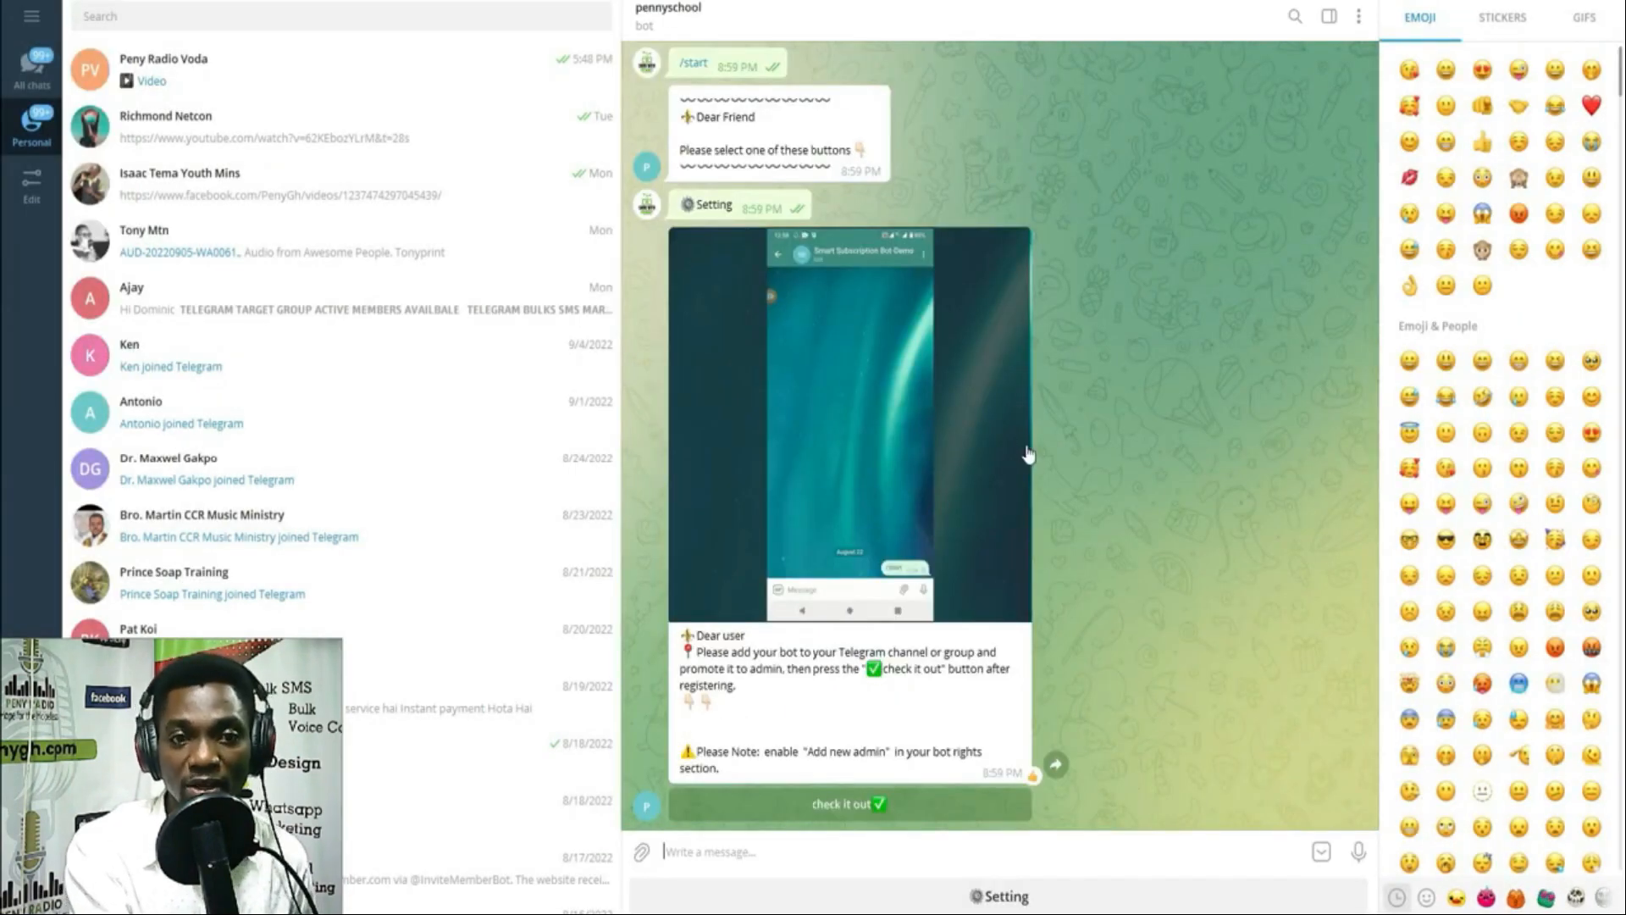
Step: Have the bot check its channel and select Earn With Penny
click(857, 811)
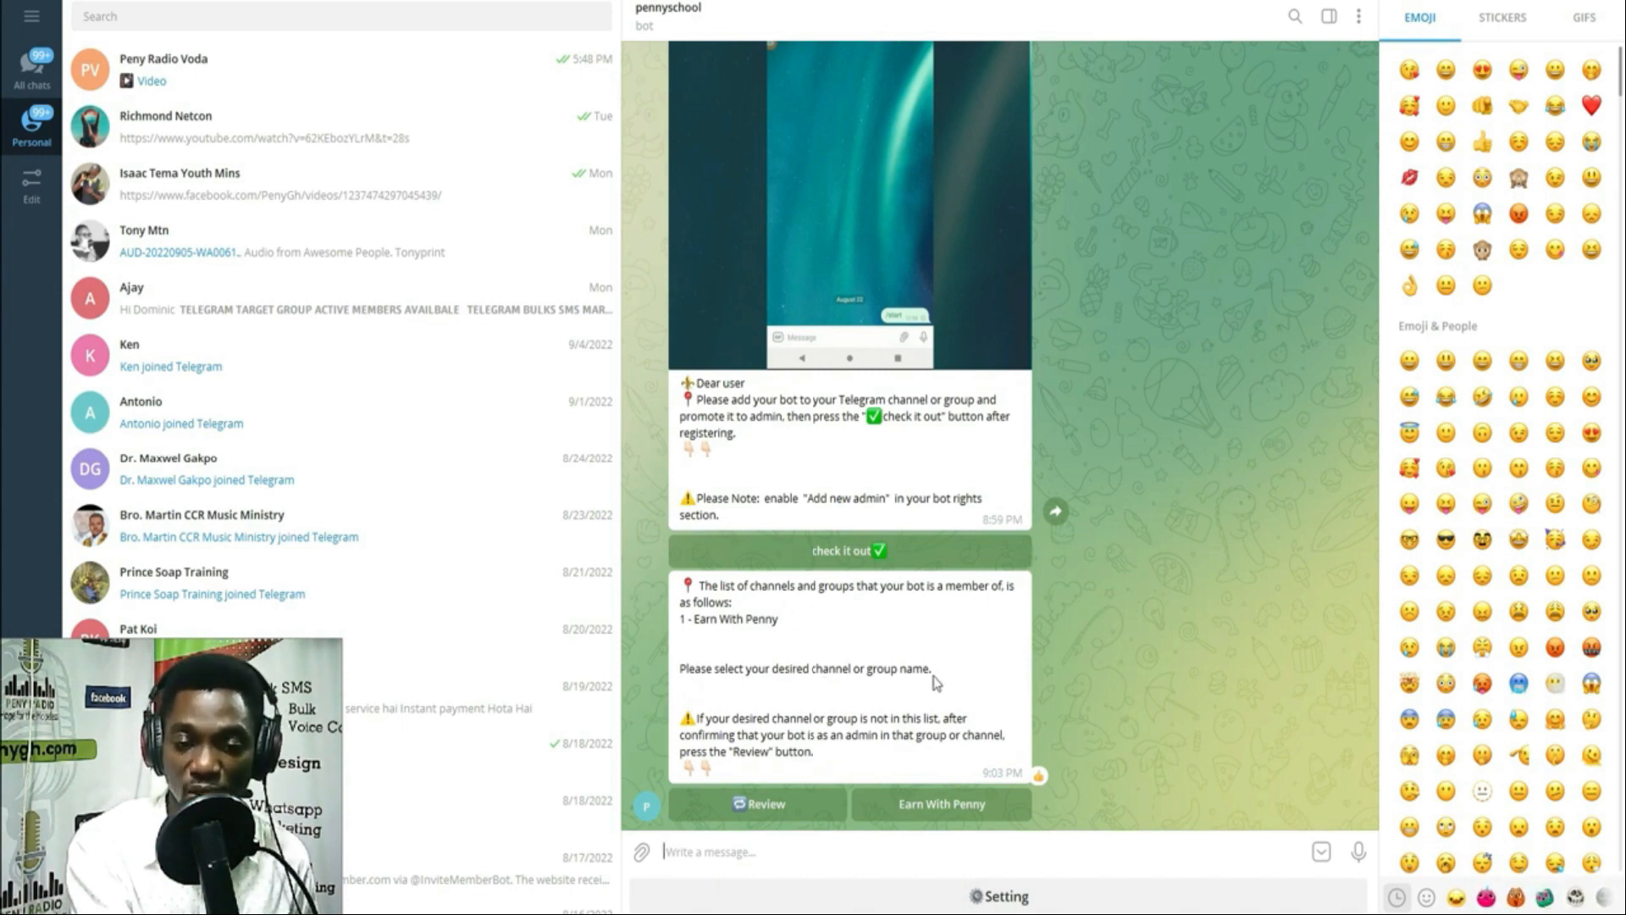
click(949, 806)
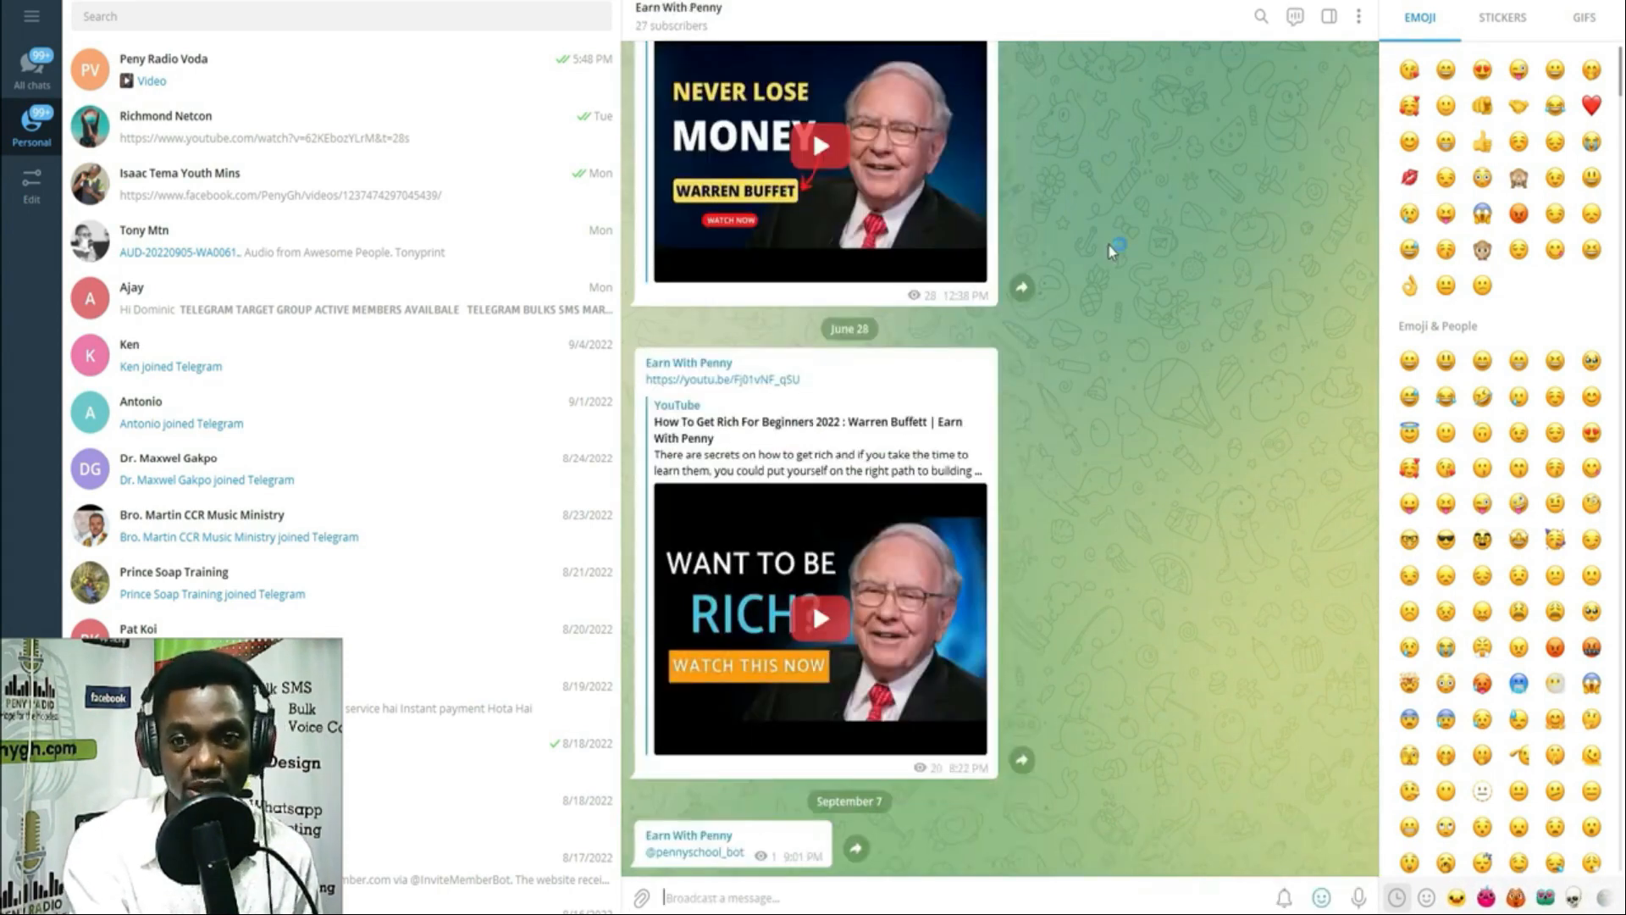
Step: Turn on the Add new admins right for pennyschool in Earn With Penny's administrators
click(1359, 16)
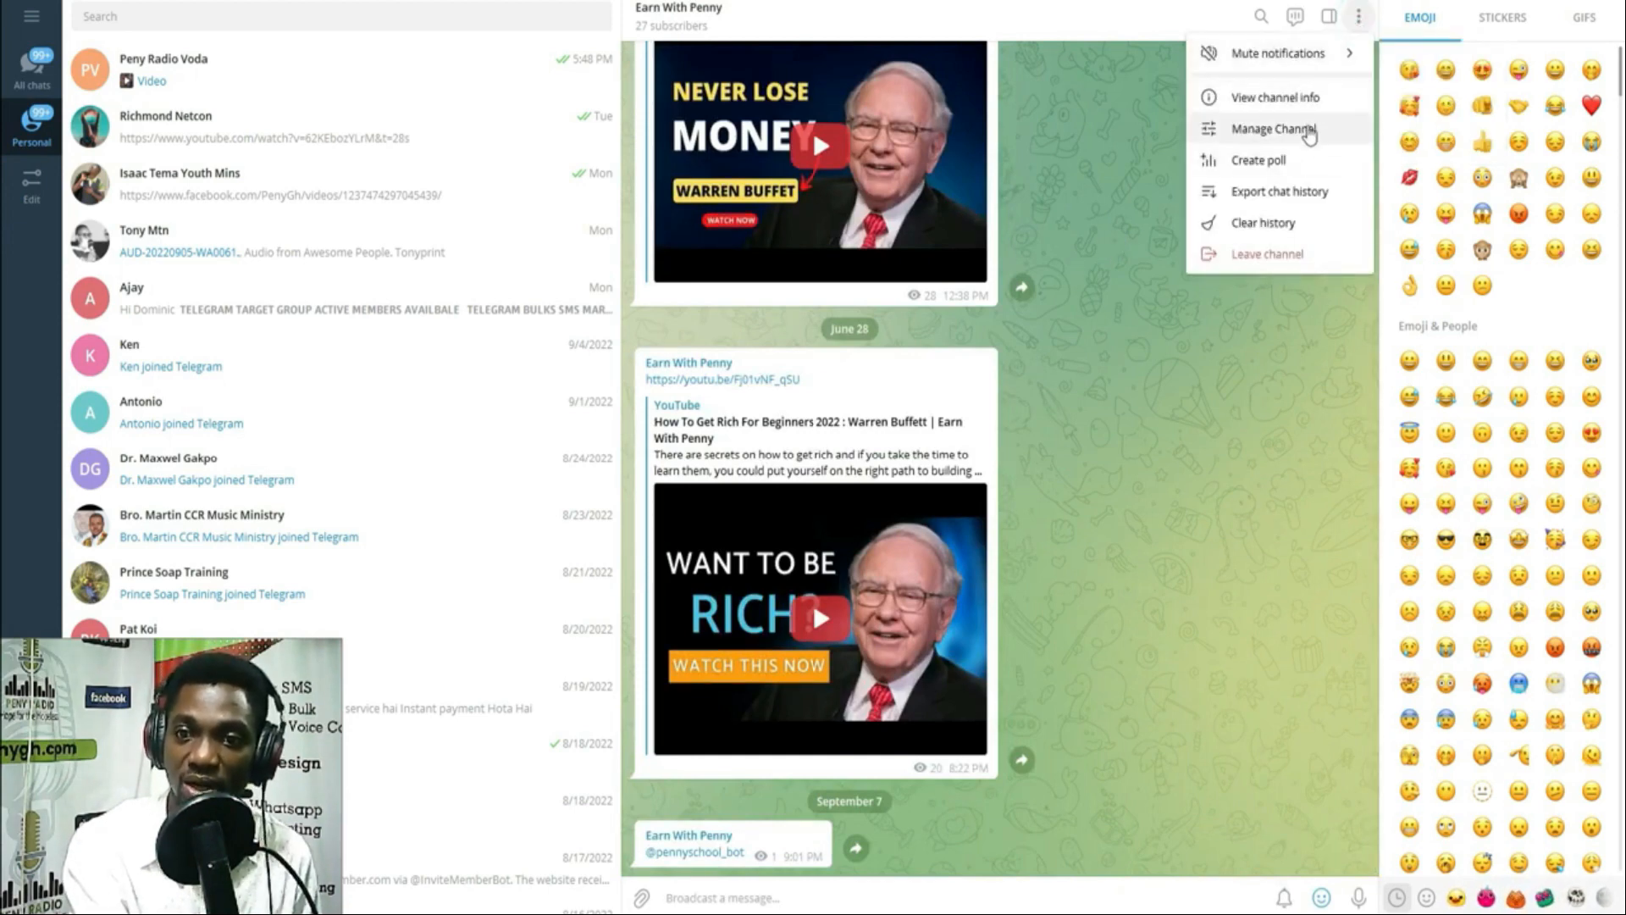
click(1295, 135)
click(784, 572)
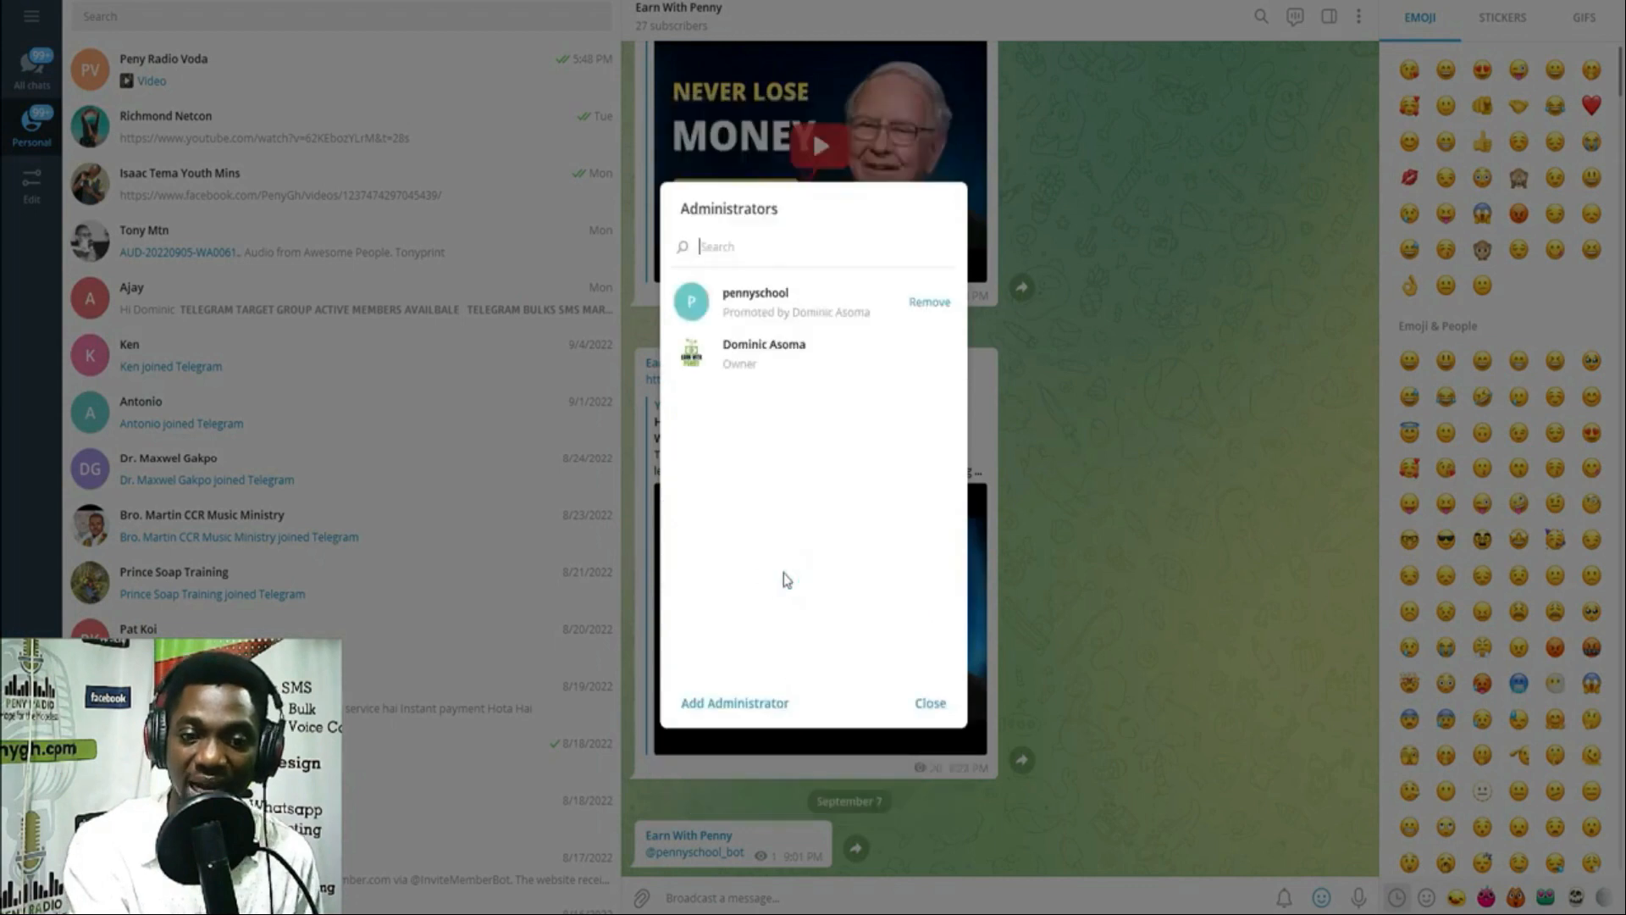
click(792, 296)
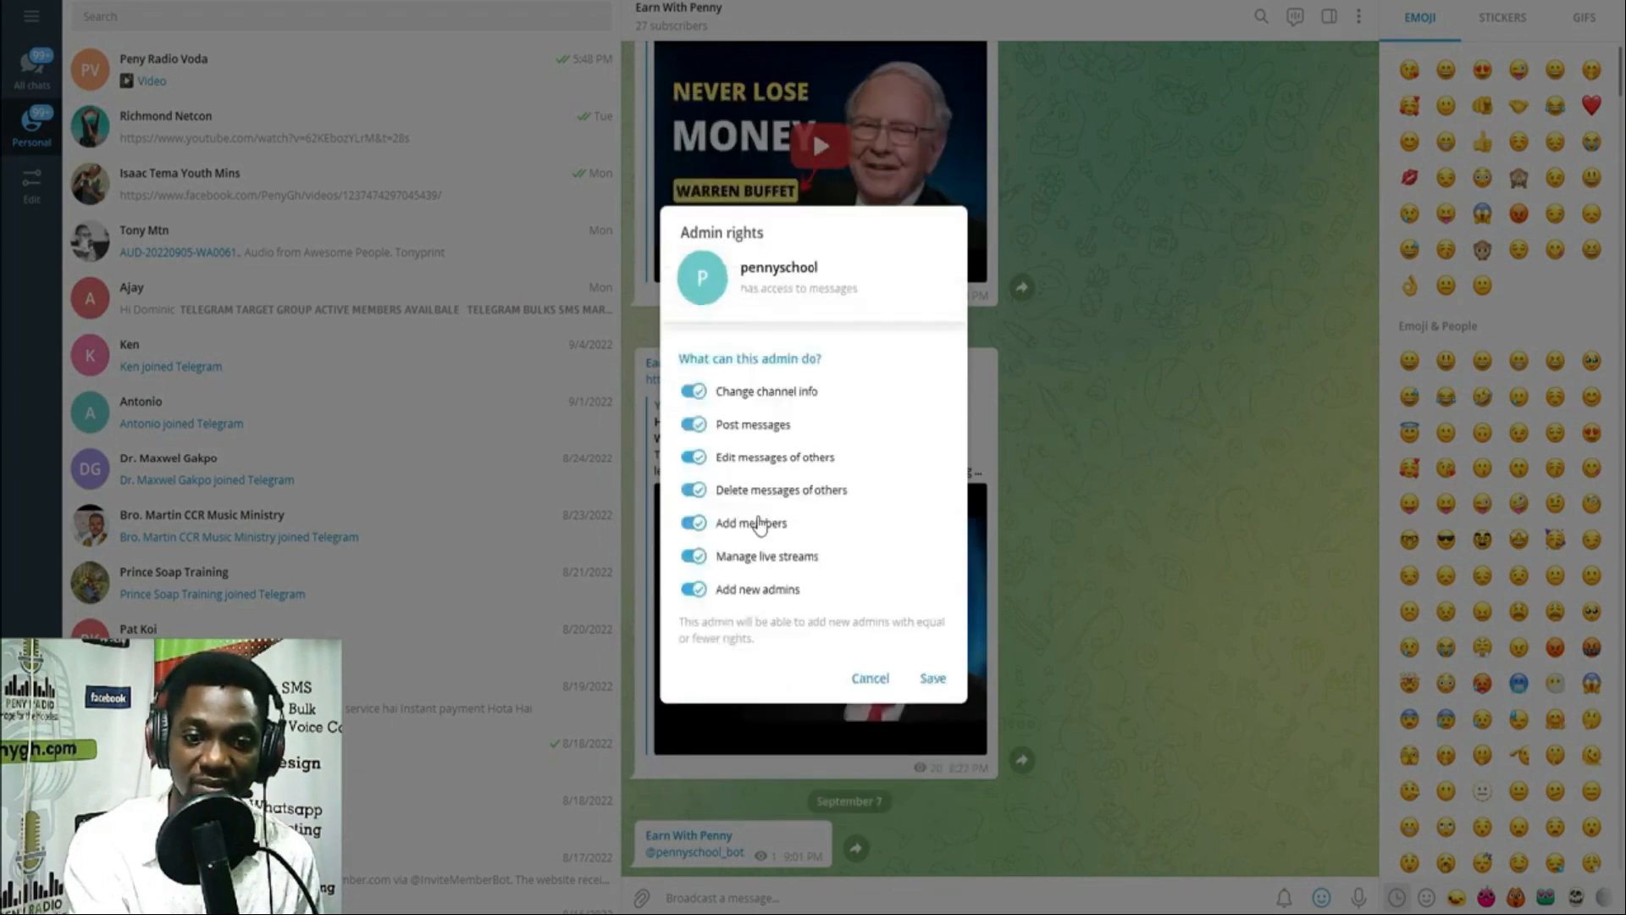
click(699, 595)
click(699, 595)
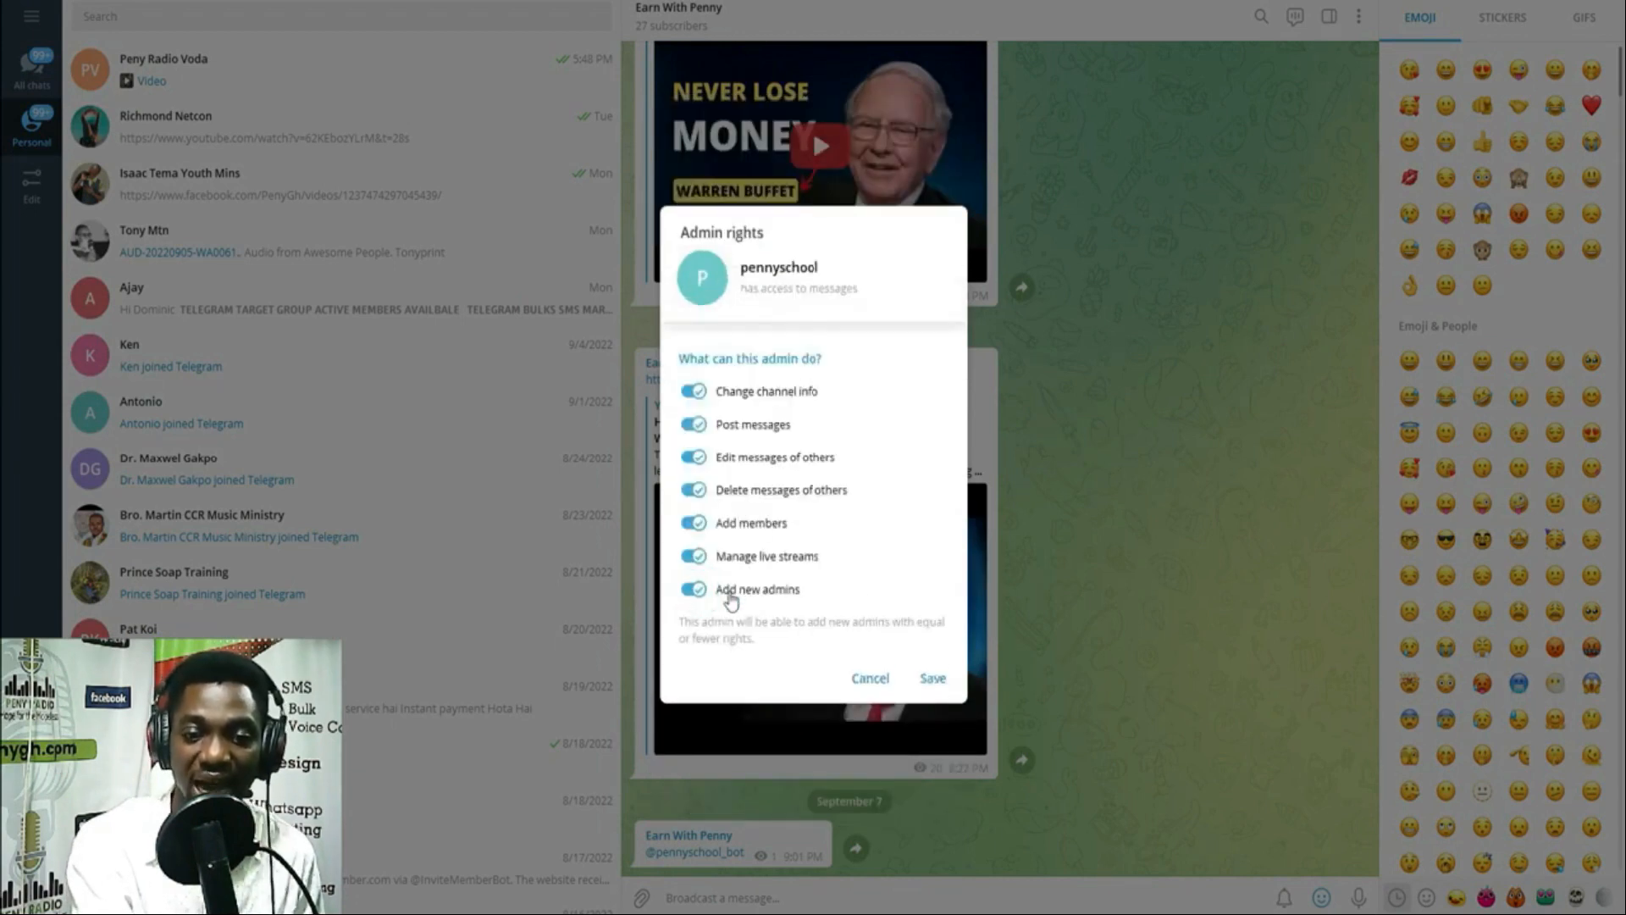
click(928, 684)
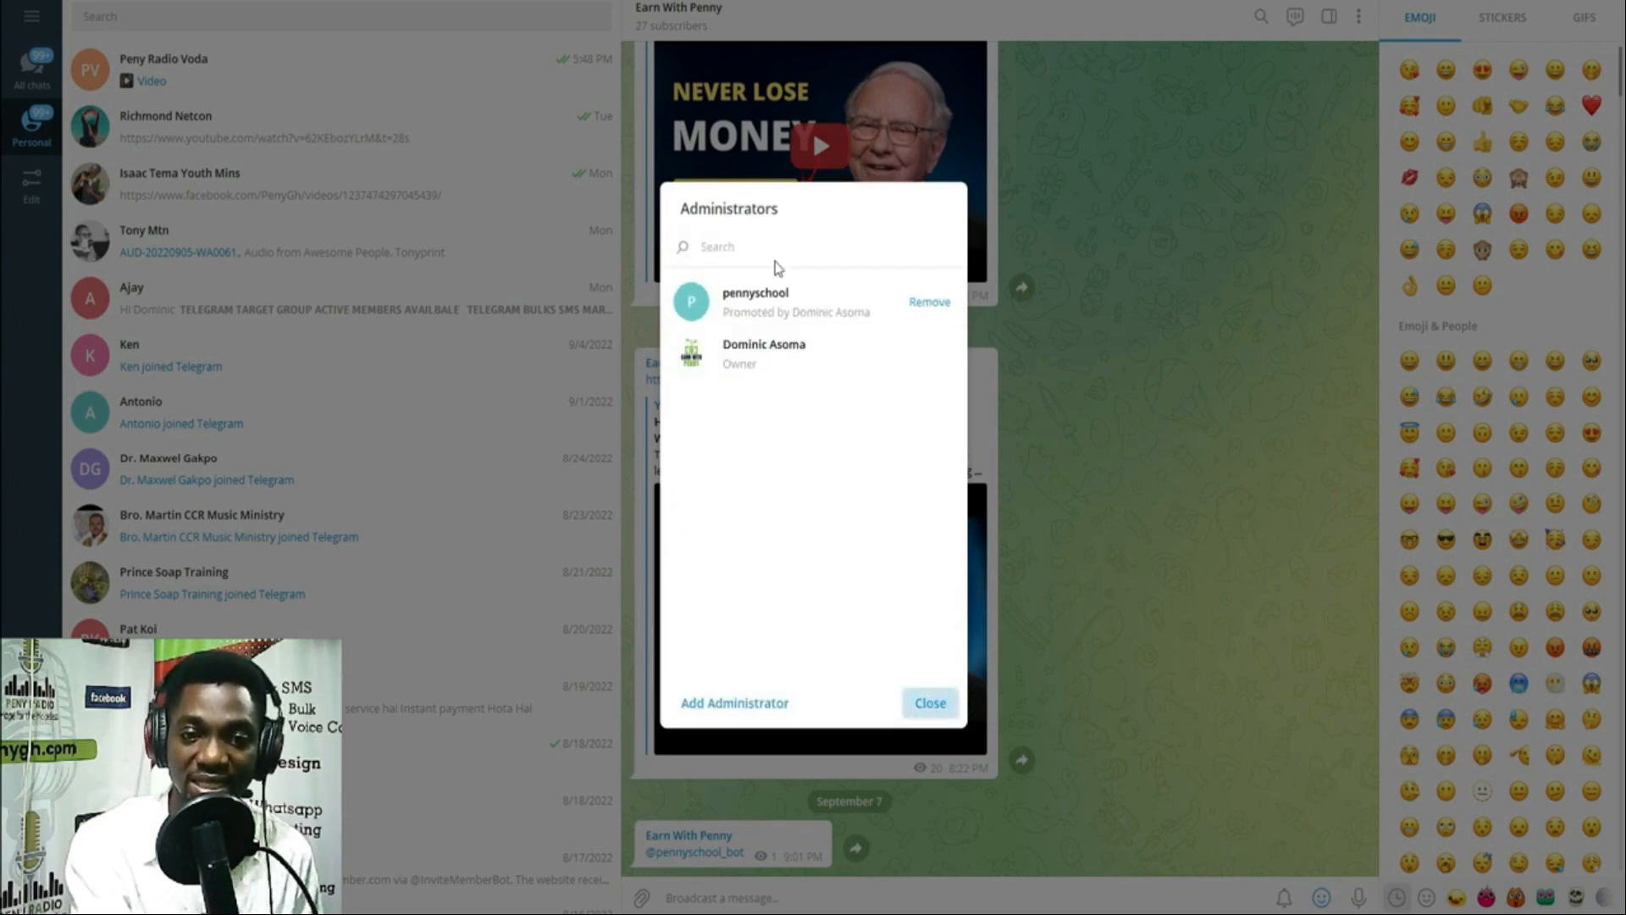
click(930, 702)
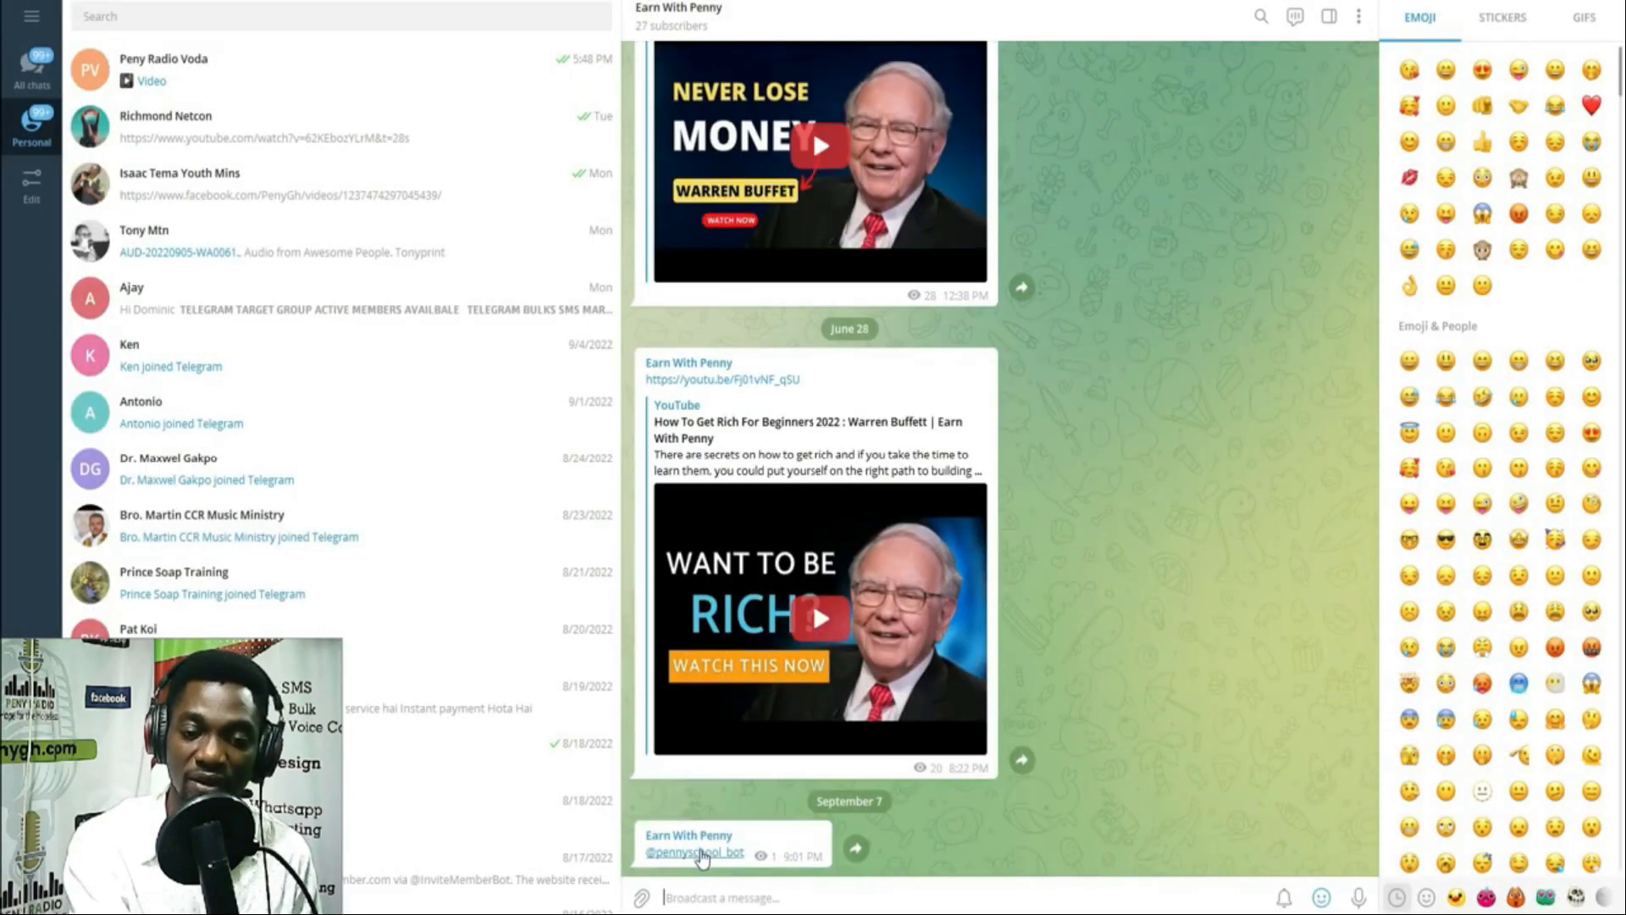
Step: Recheck the bot's admin status in its chat and continue to the payment settings link
click(701, 854)
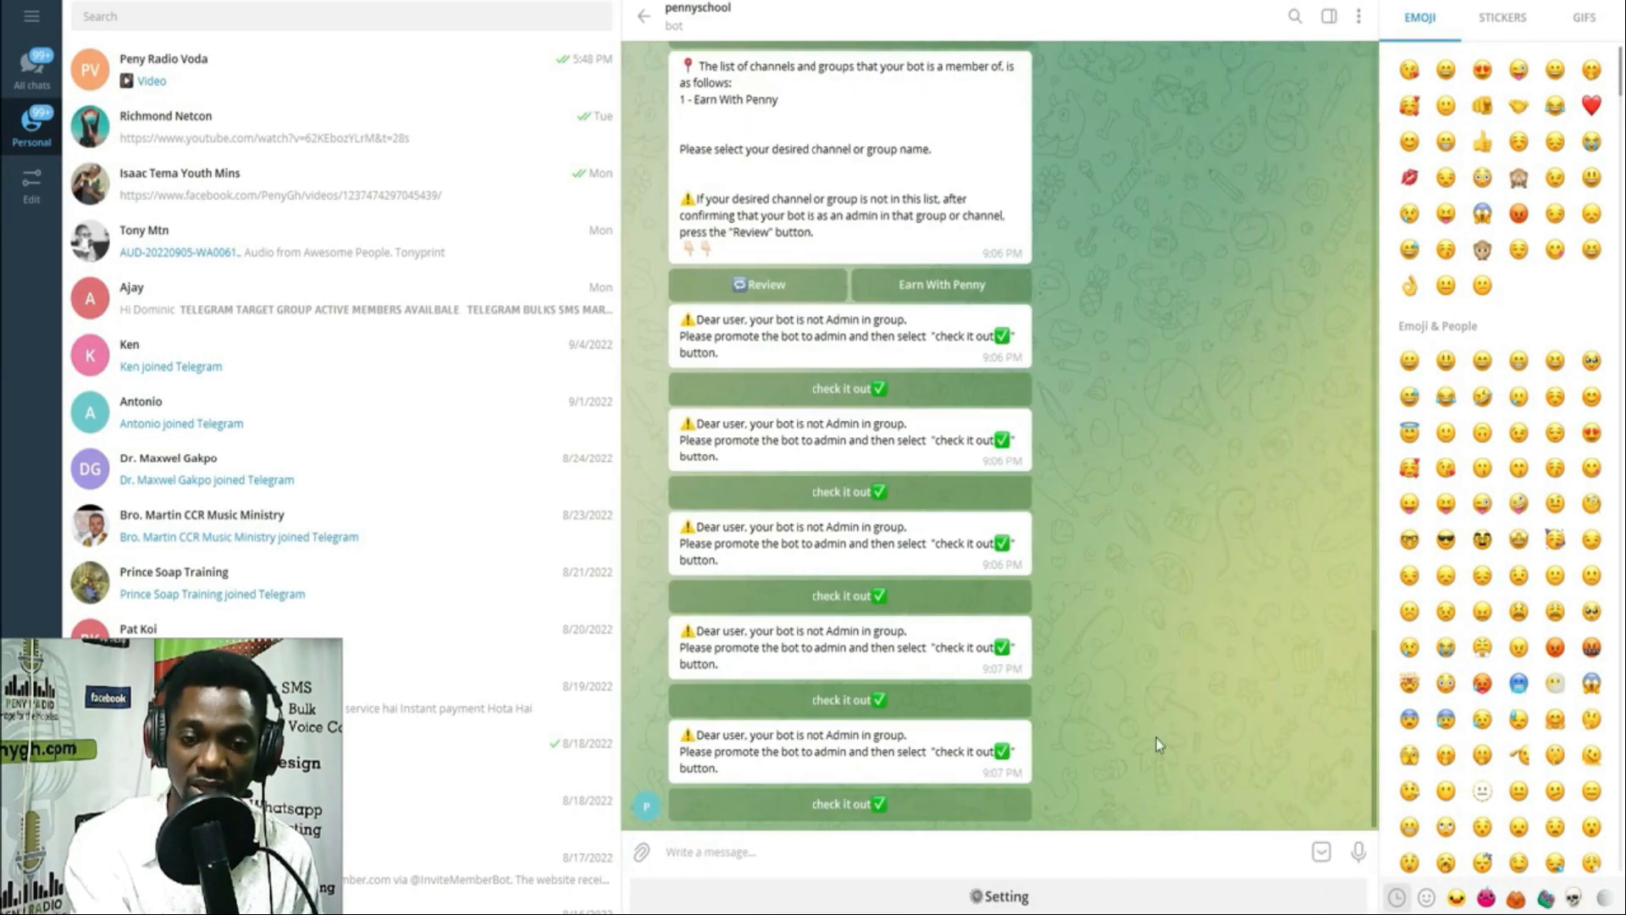
click(847, 810)
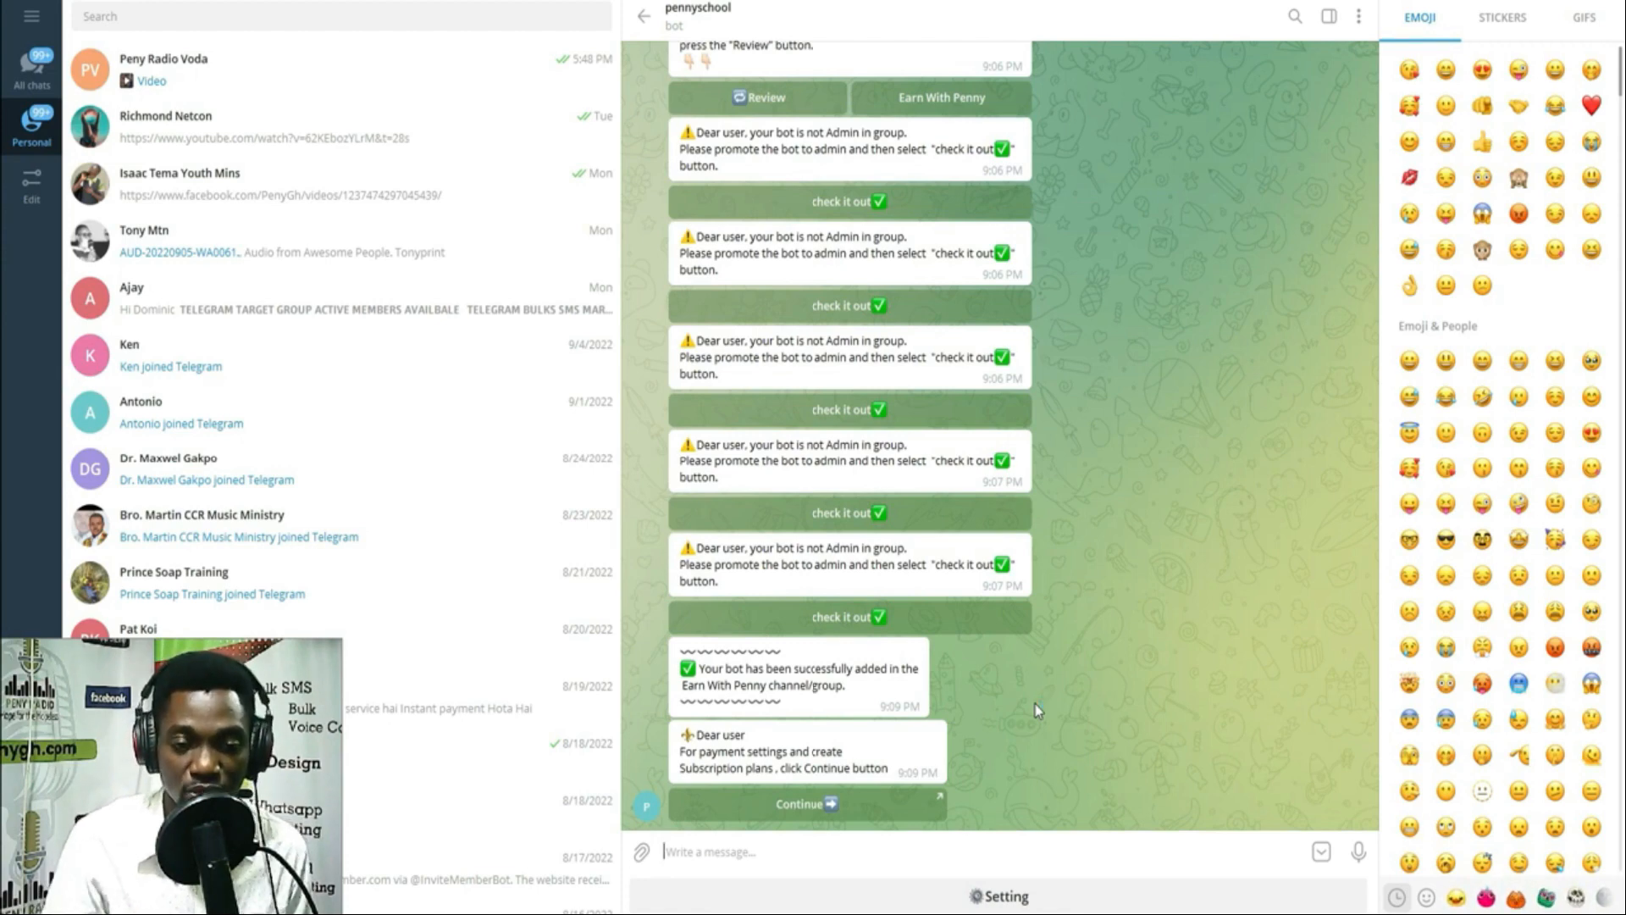
click(807, 806)
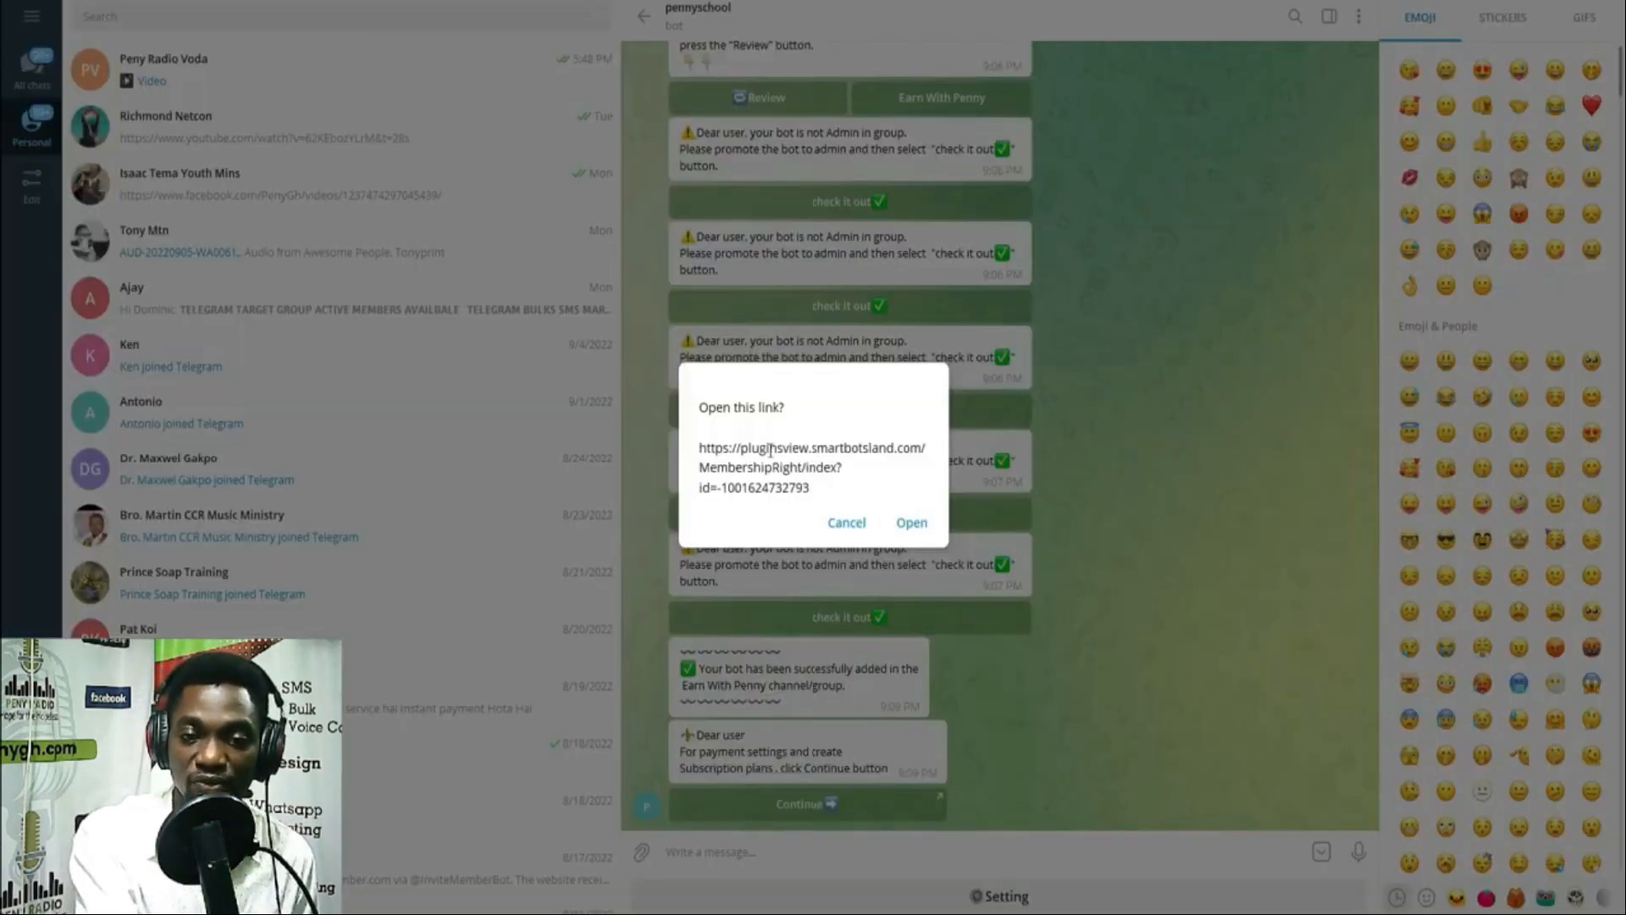
Step: Set SmartBotsLand's payment gateway to 'Coinpayments gateway(crypto currency)' and open the CoinPayments account-creation guide
click(914, 529)
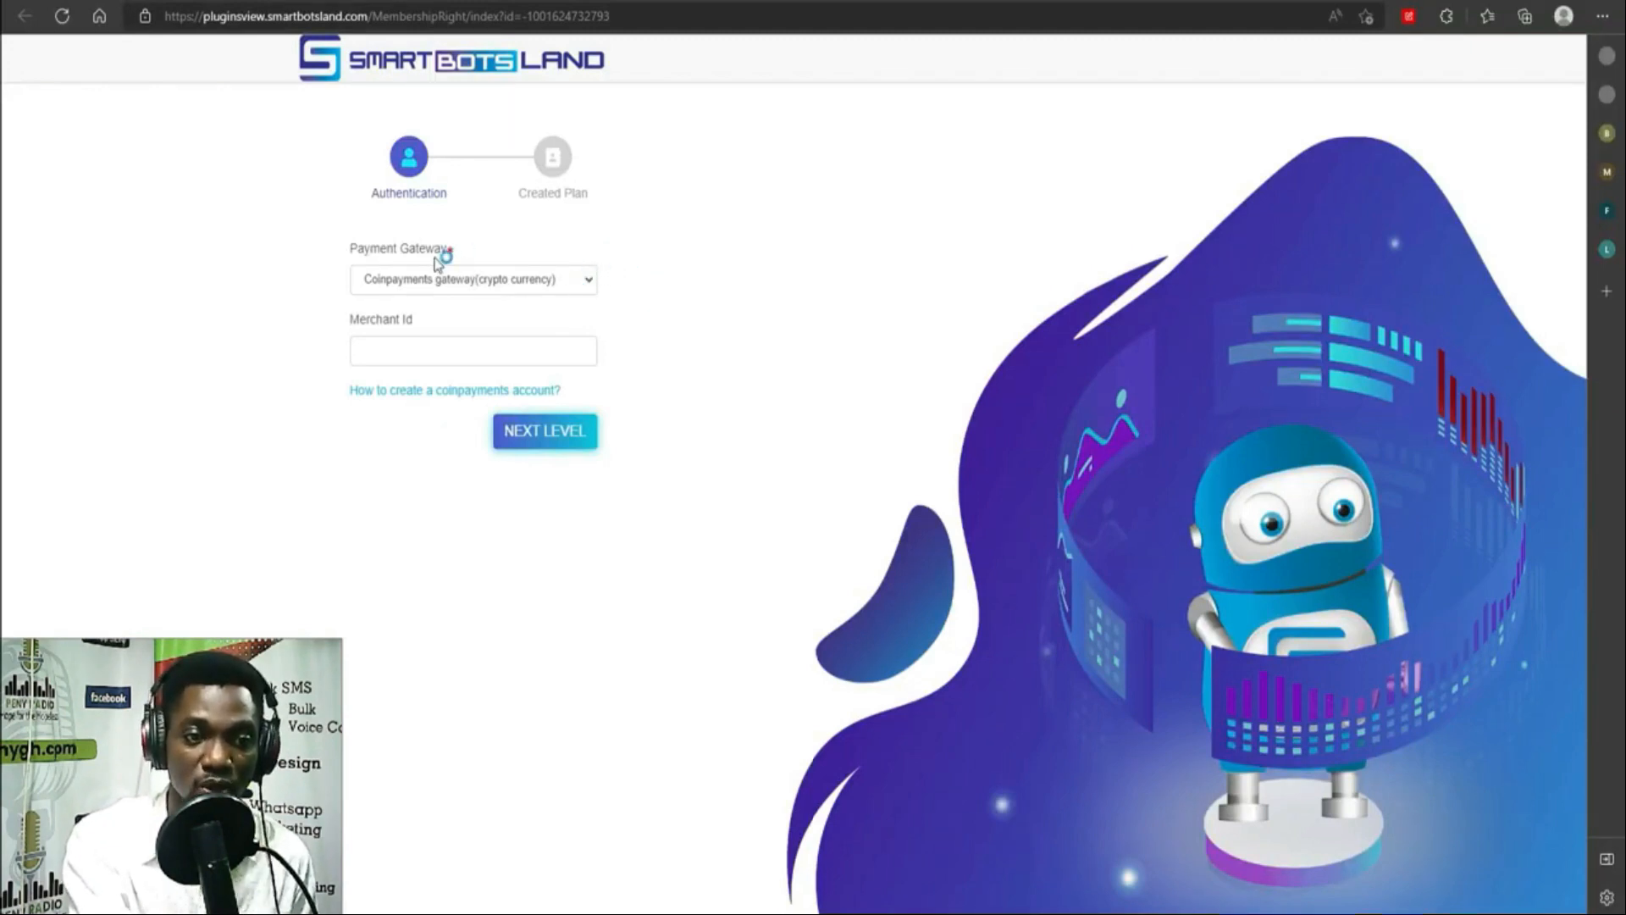
click(586, 285)
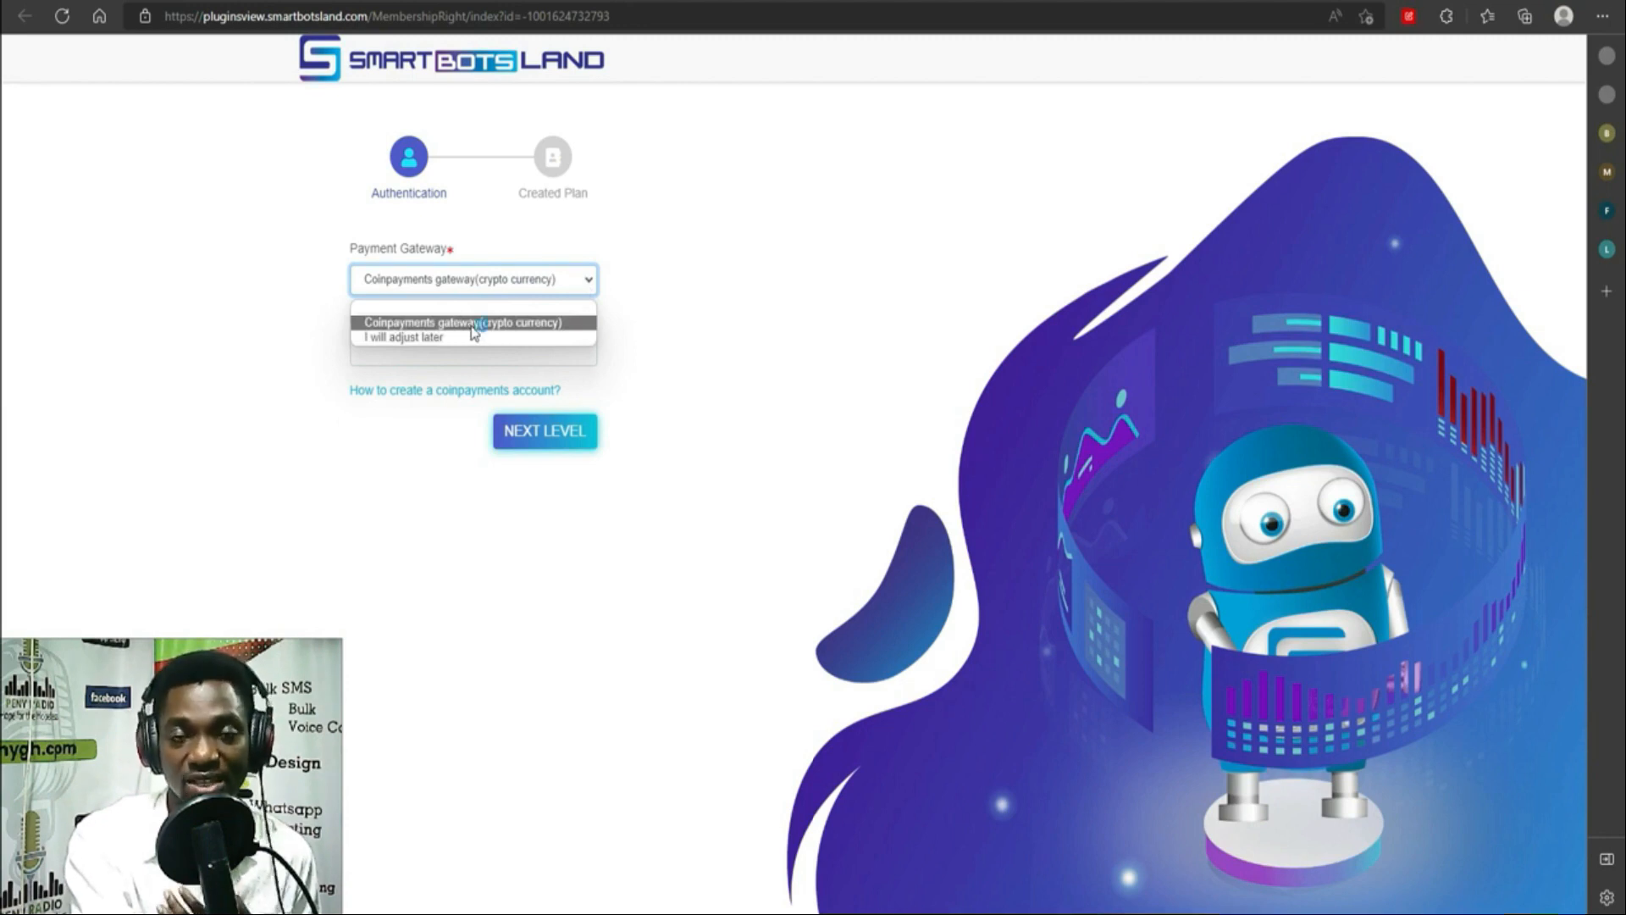
click(473, 326)
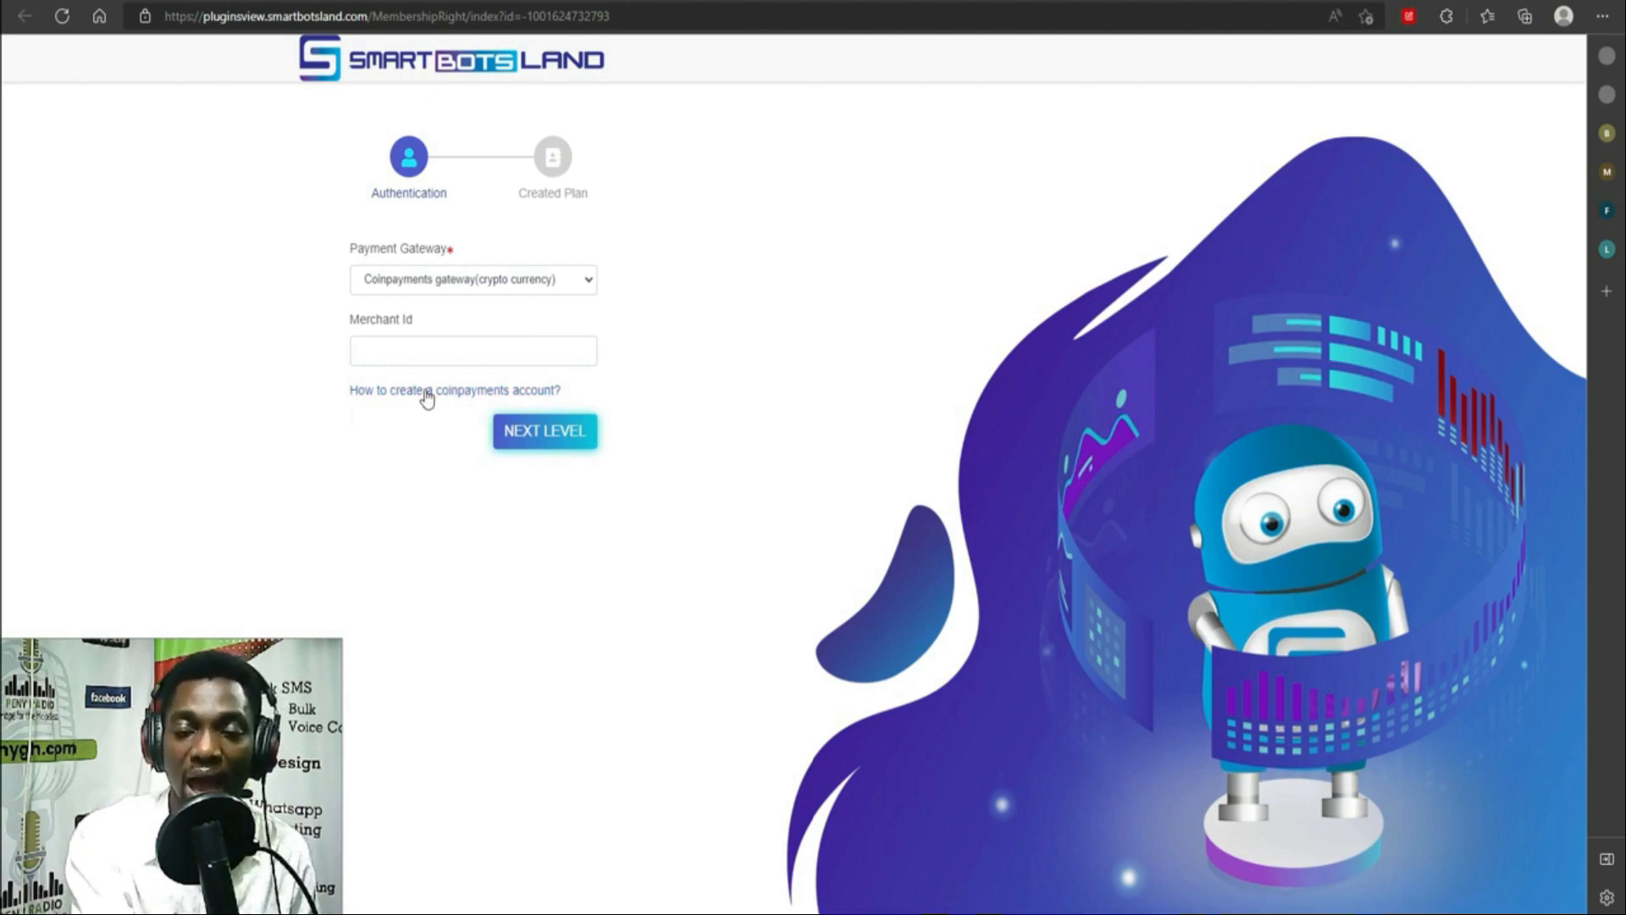
click(426, 391)
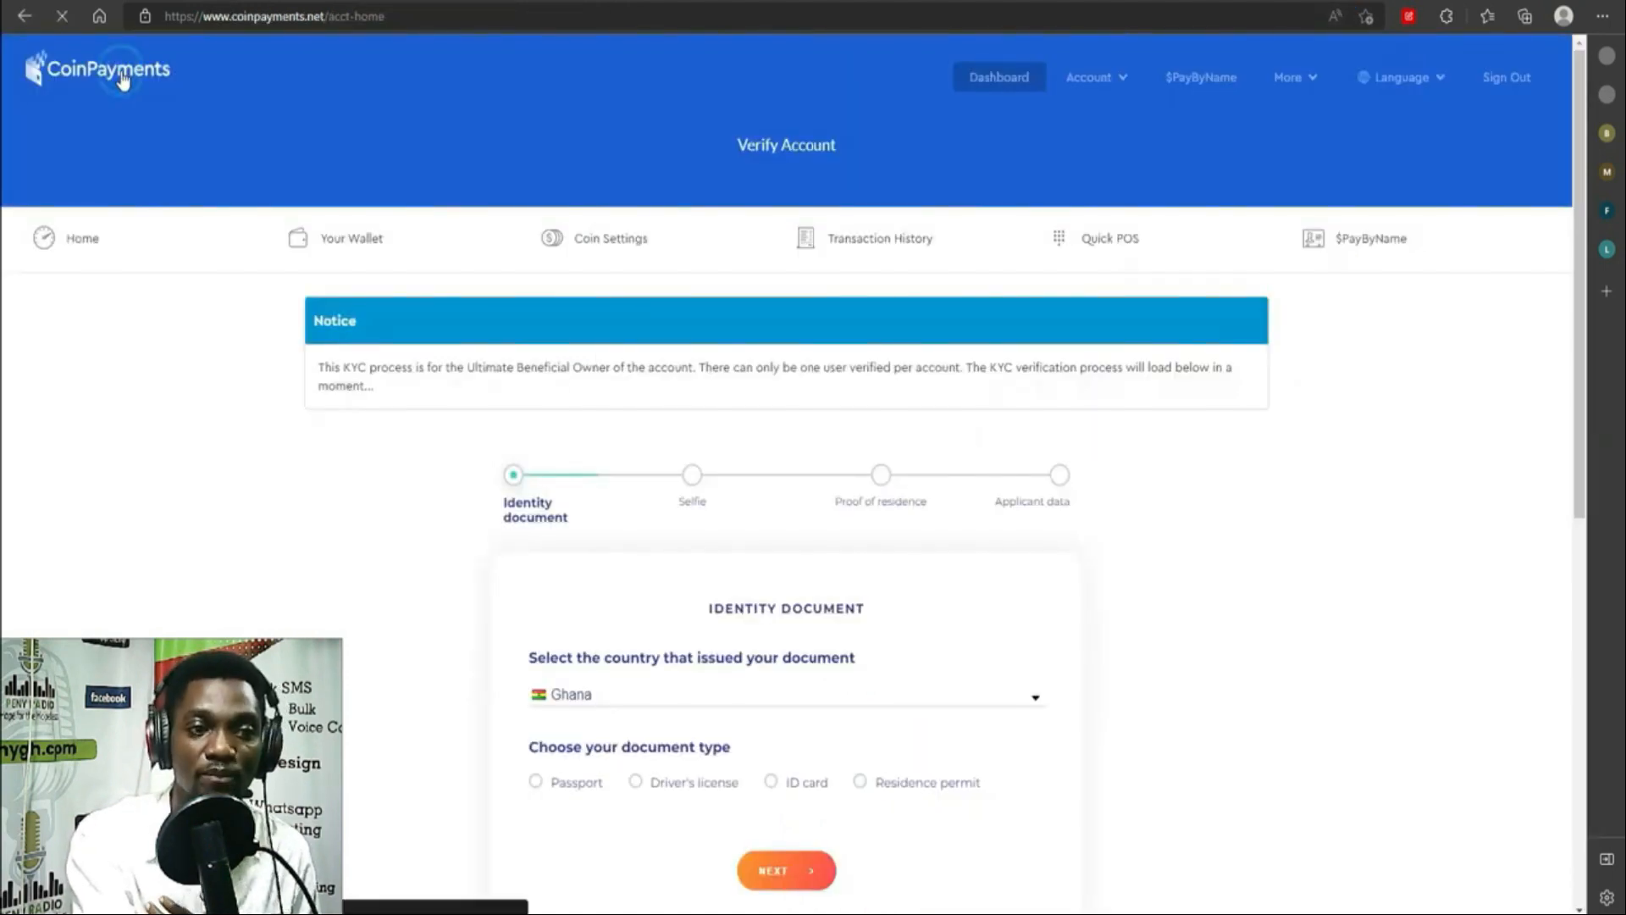
Step: Browse the CoinPayments home page, scrolling down through its business features and back up
click(121, 77)
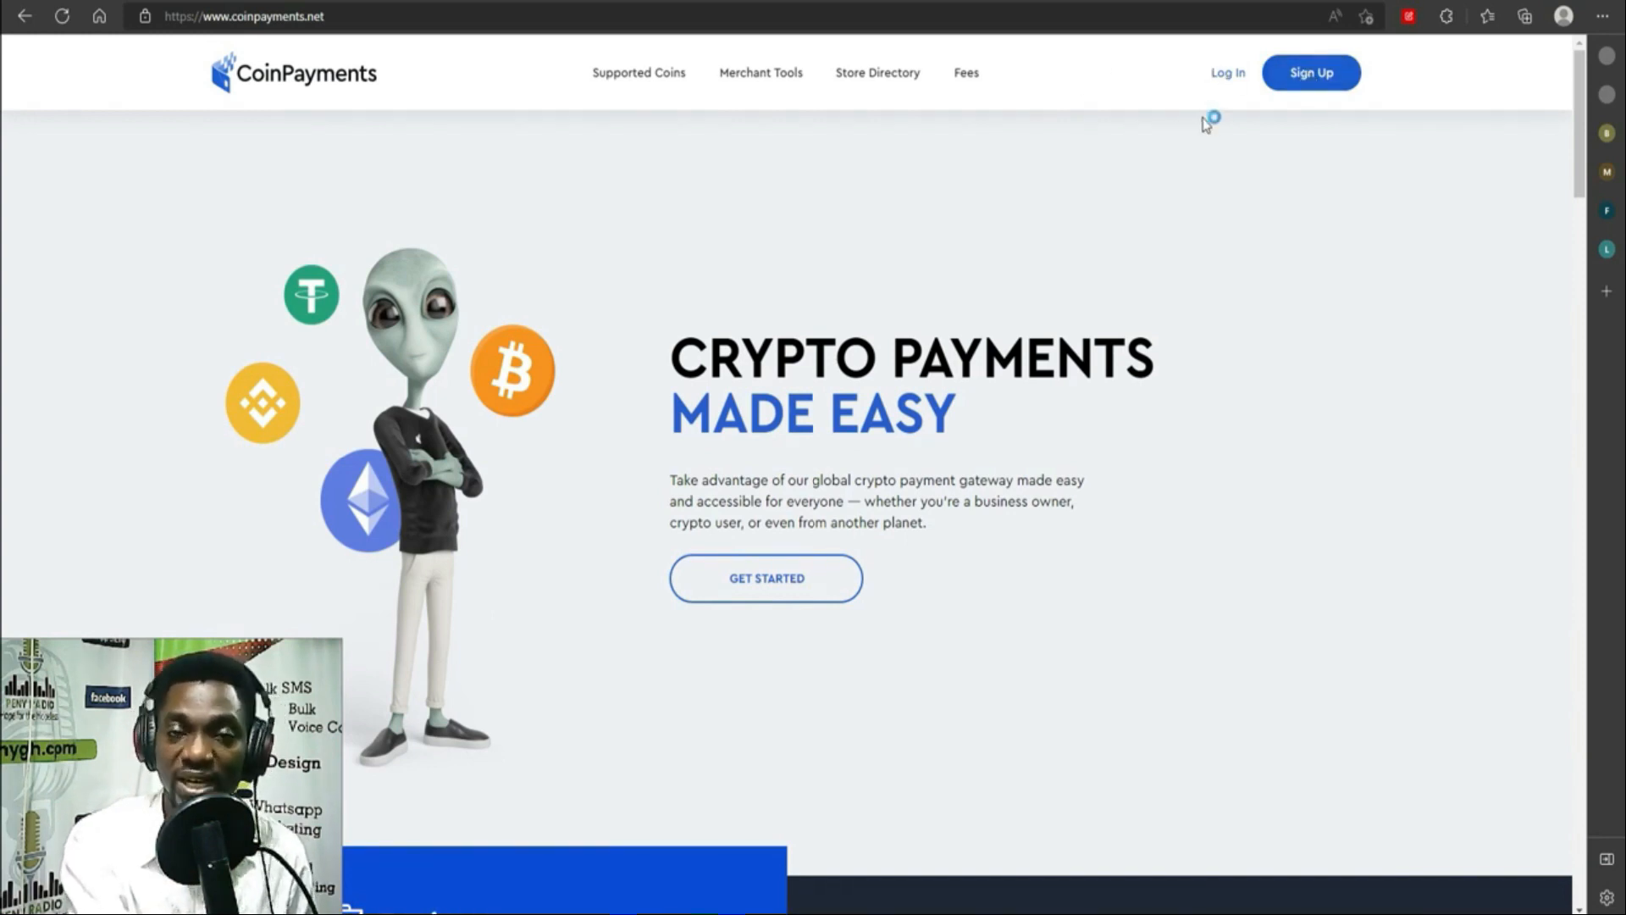
scroll(892, 536, down, 3)
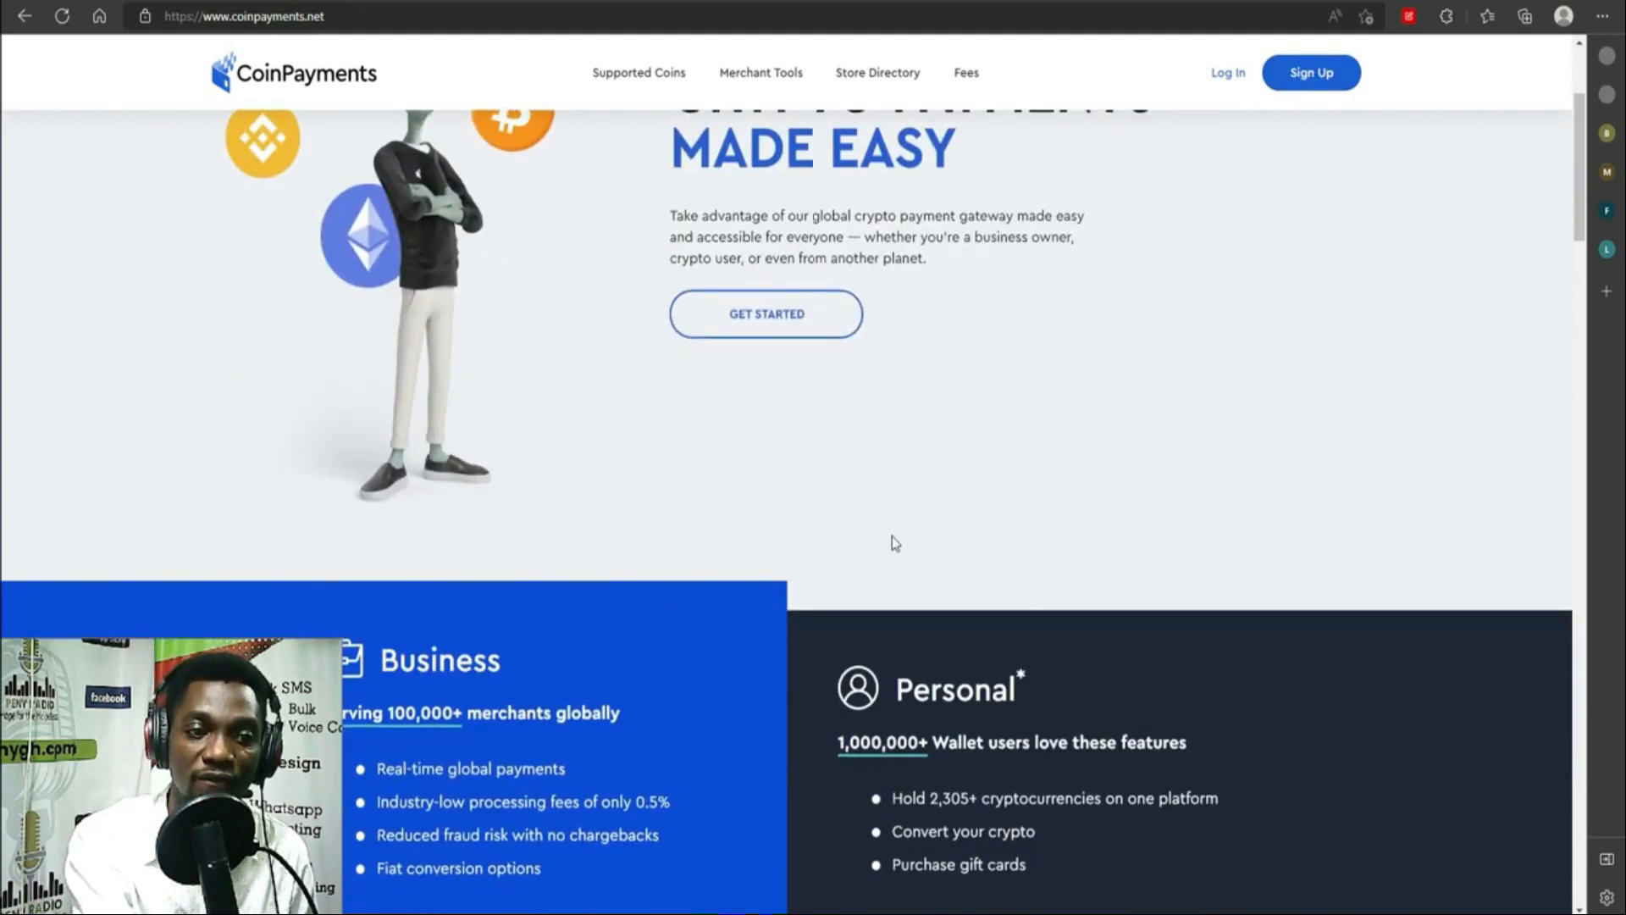
scroll(892, 535, up, 3)
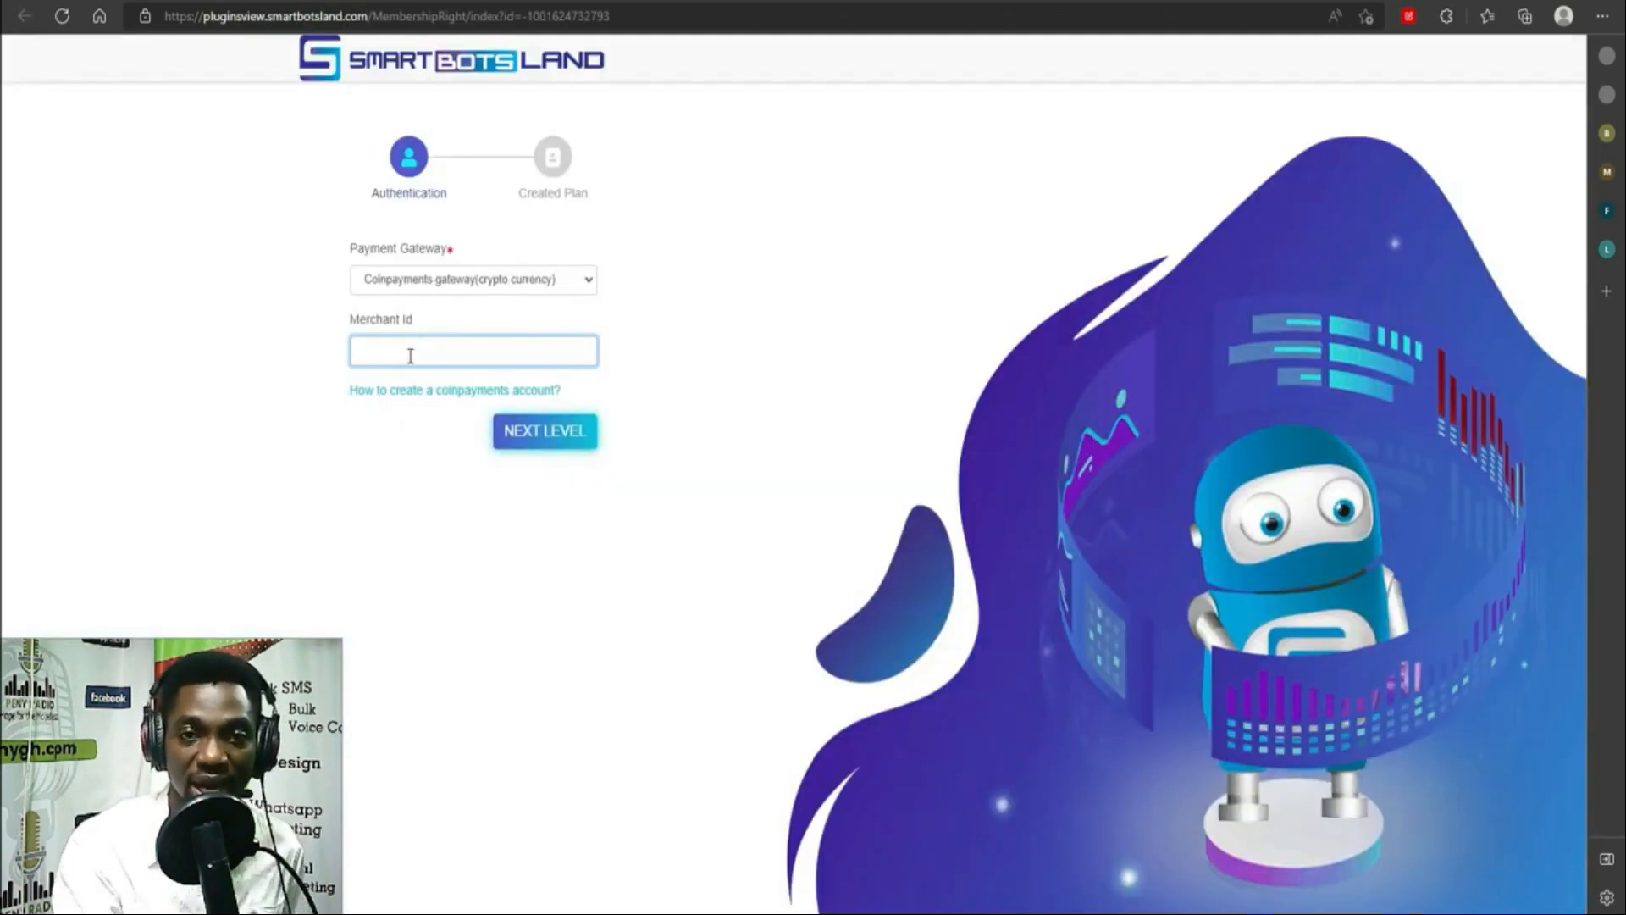
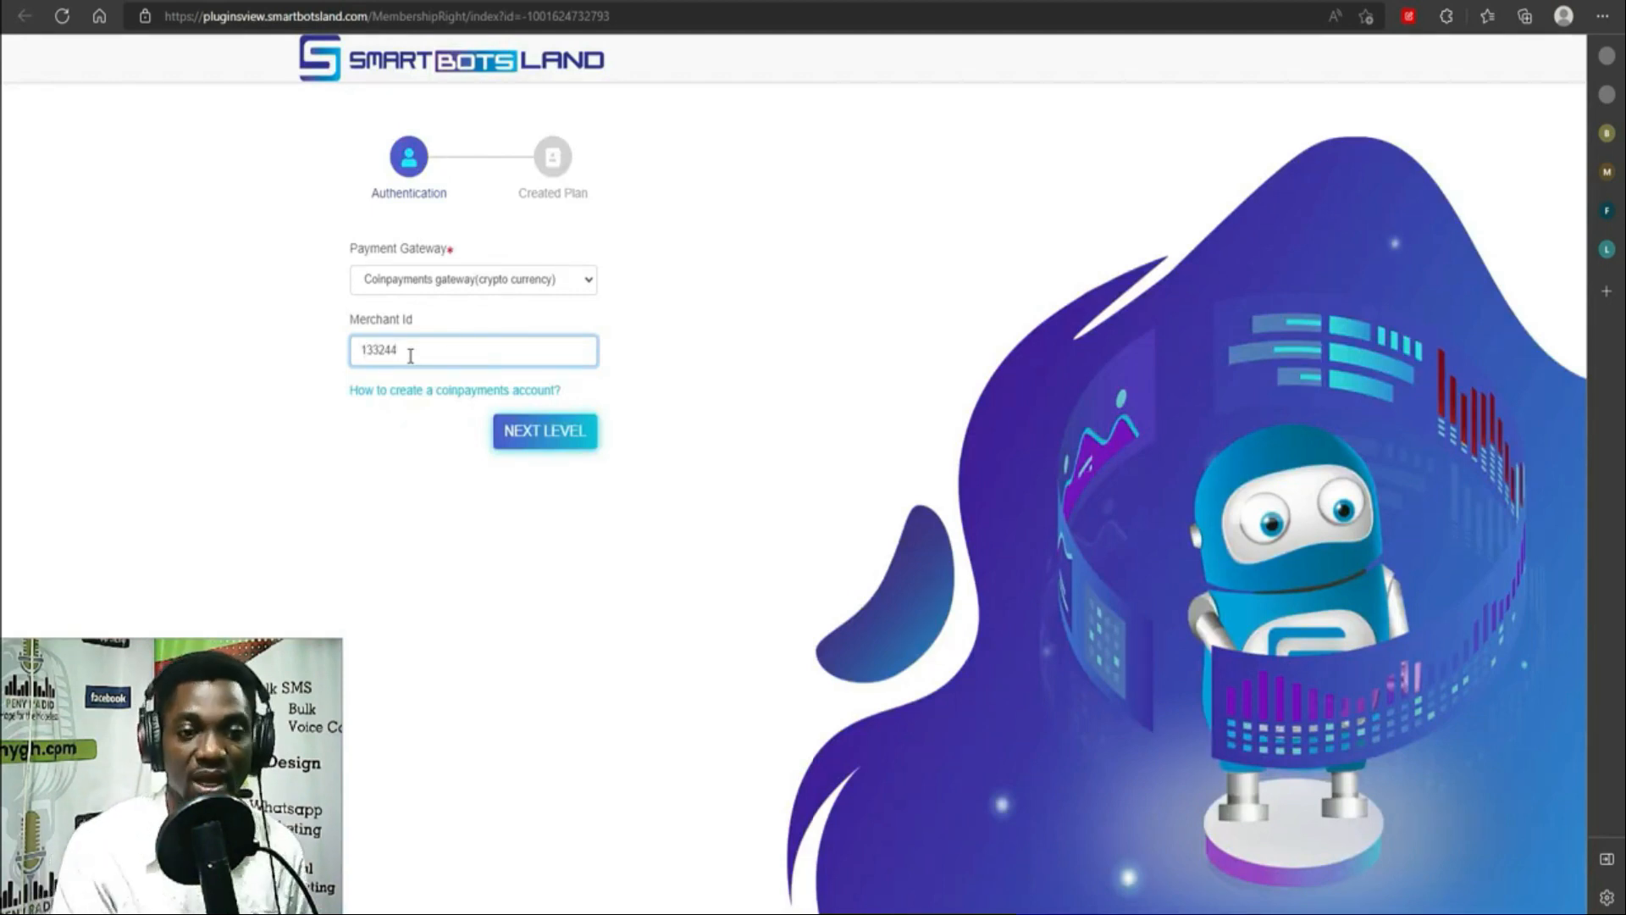
click(559, 436)
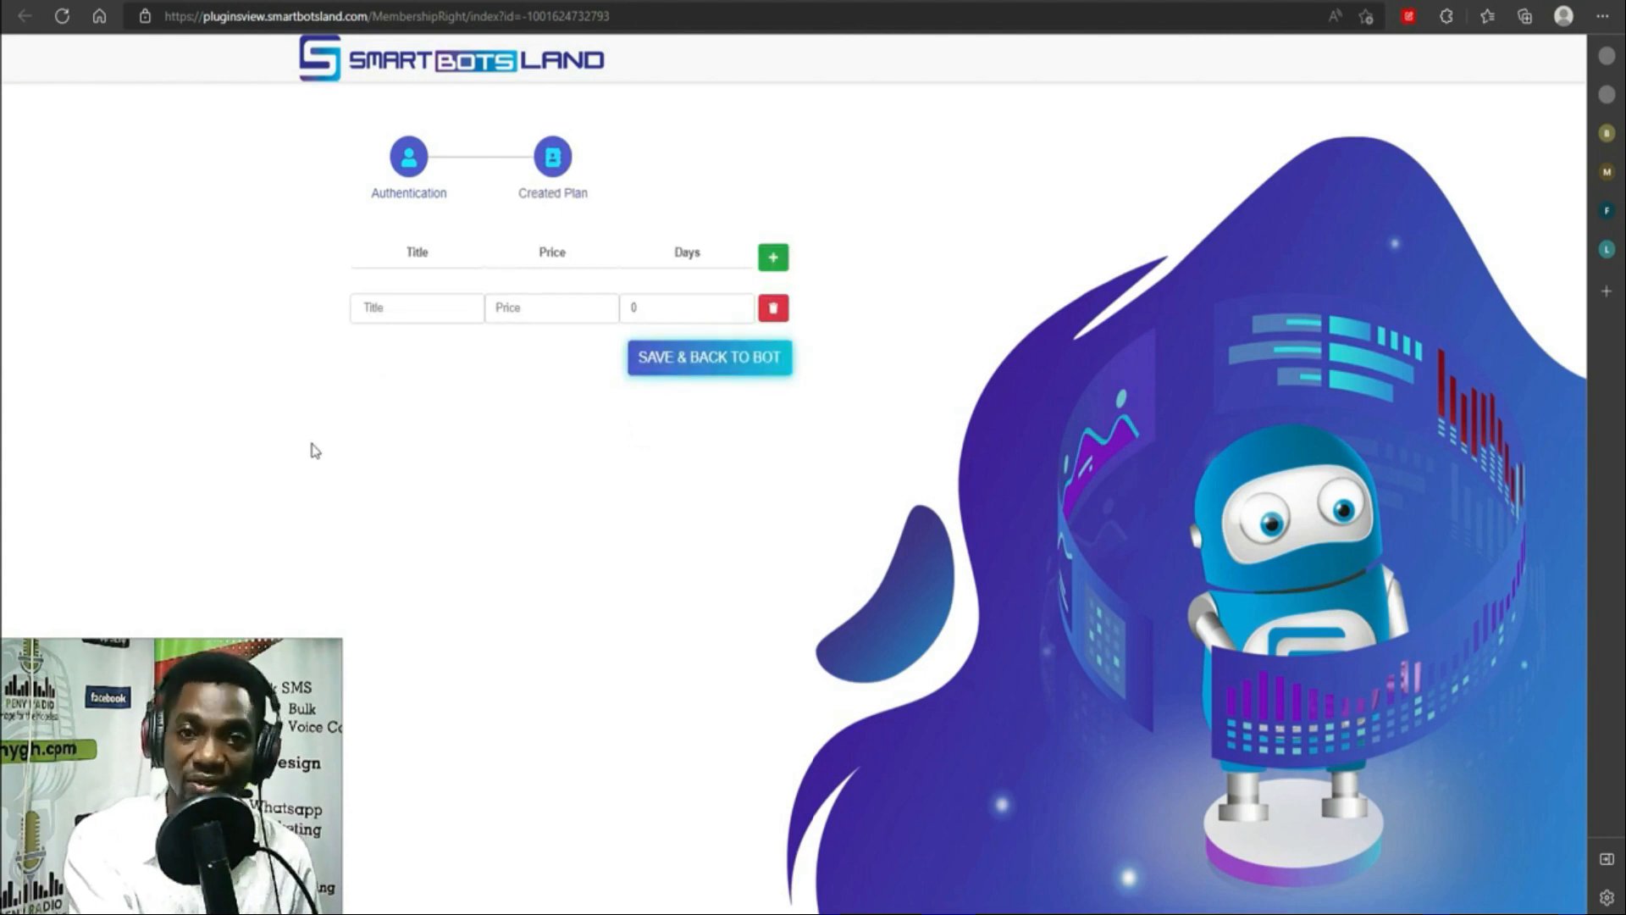
click(412, 313)
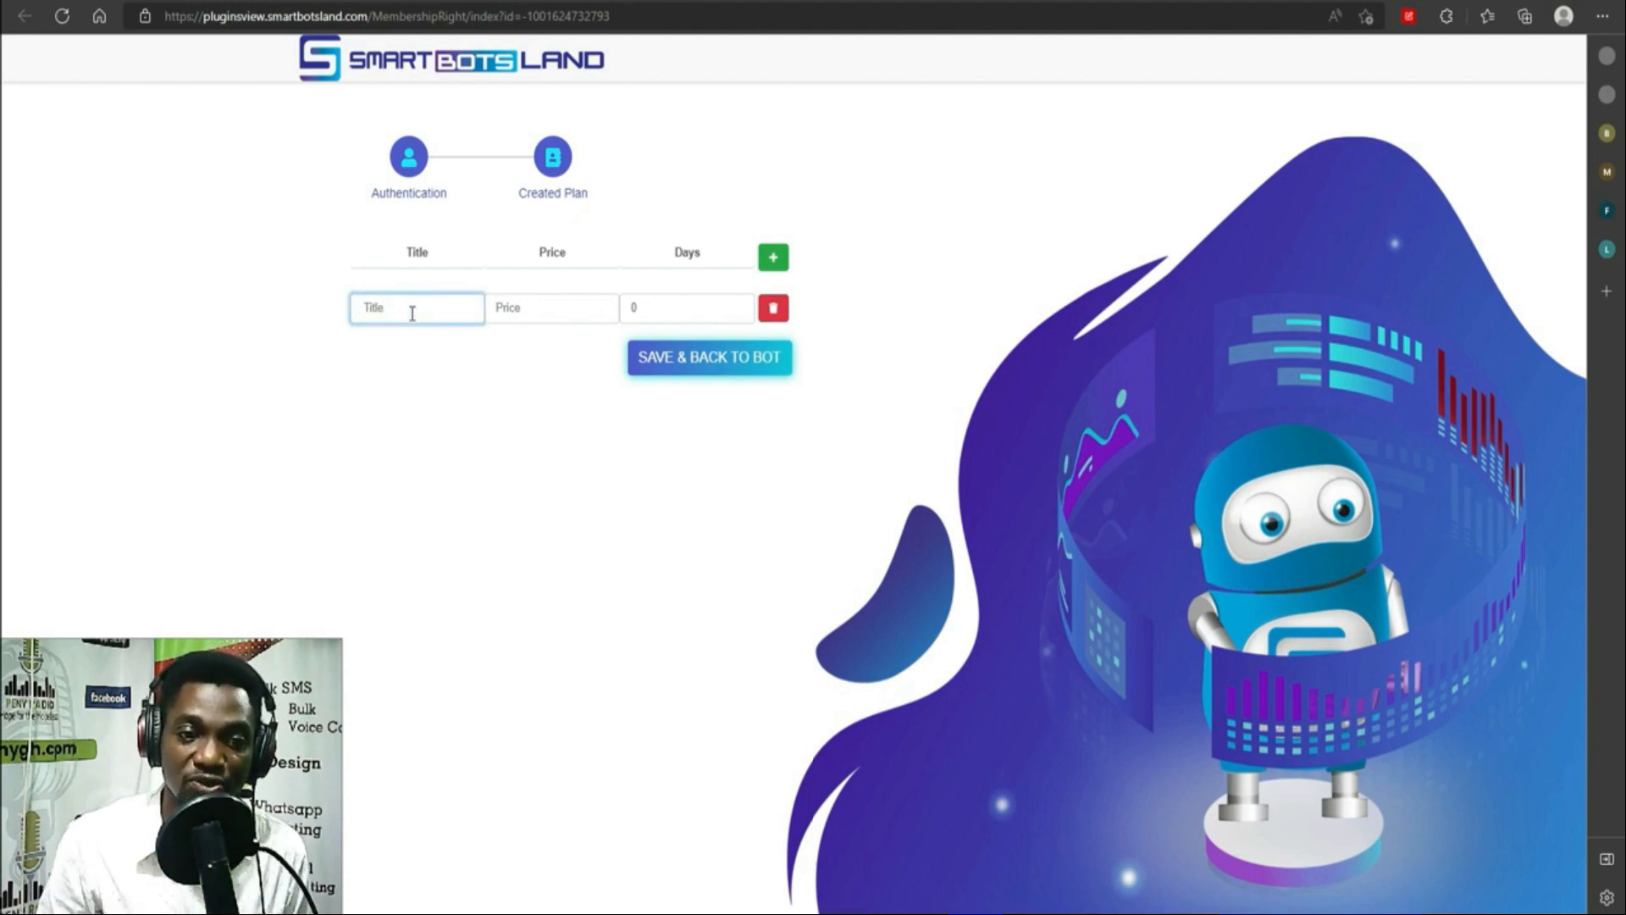
text(new member)
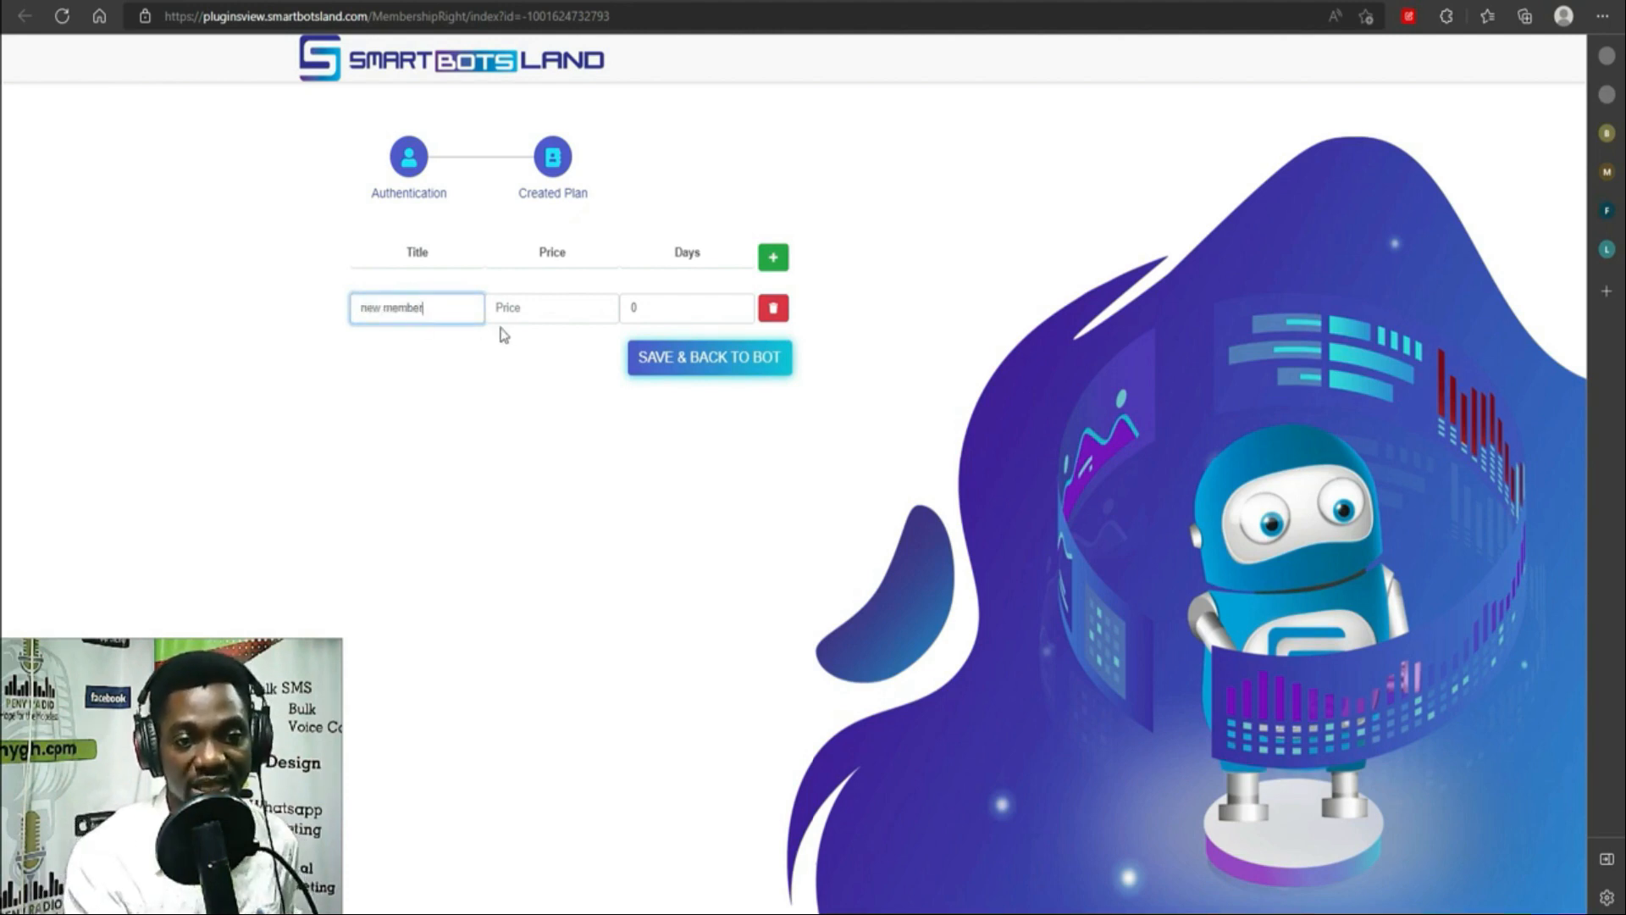
click(543, 307)
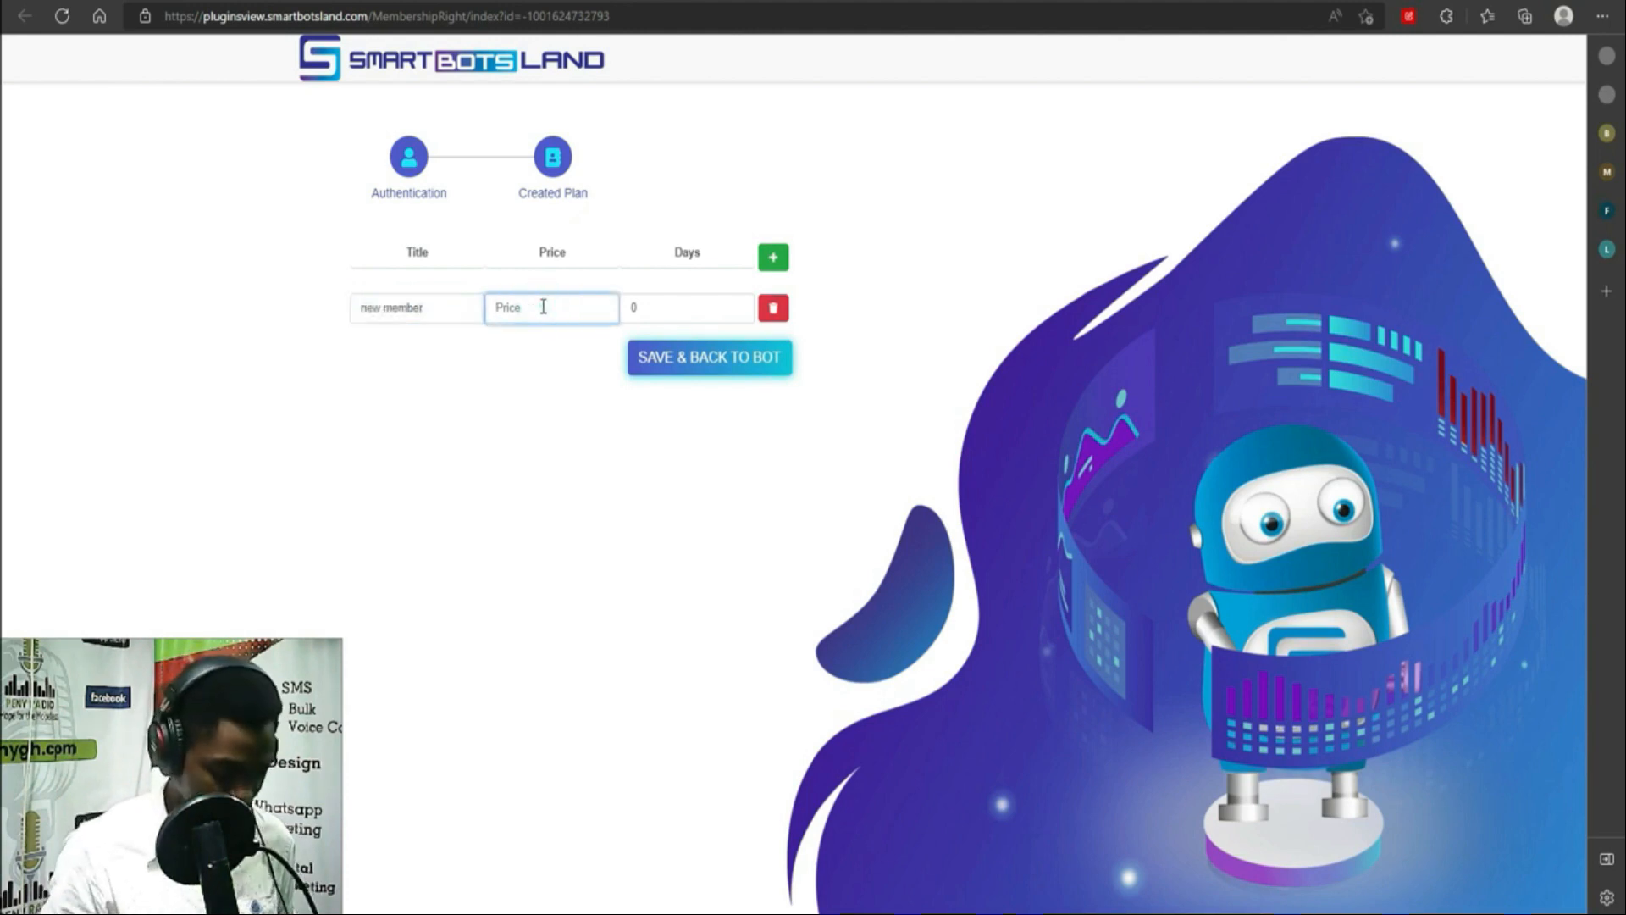
text(2)
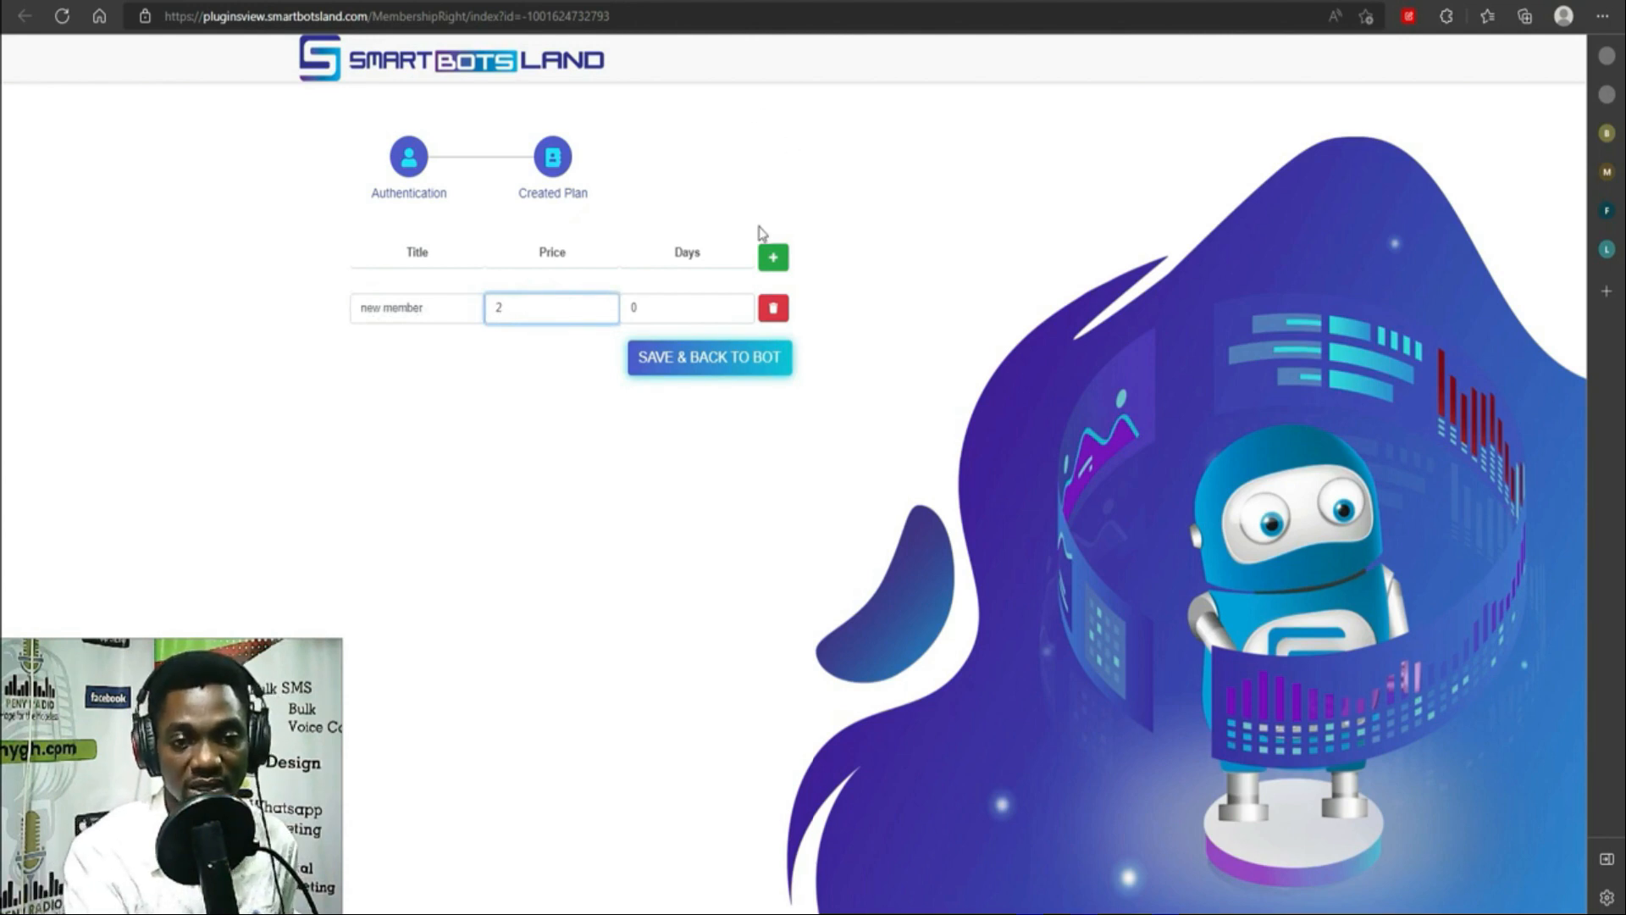
double_click(664, 307)
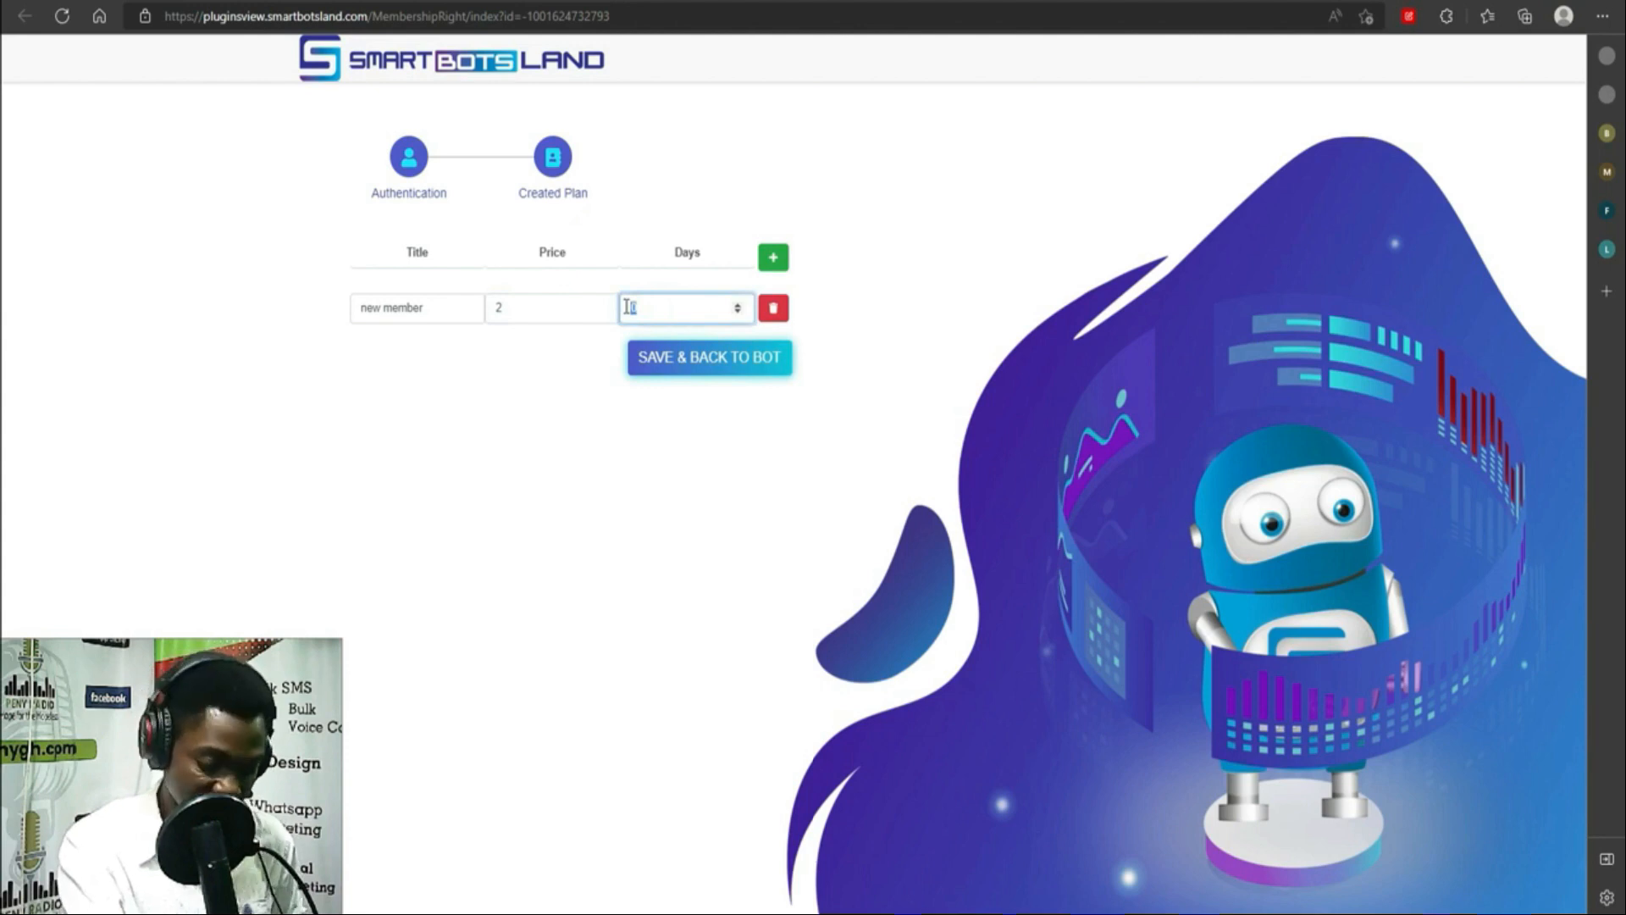
text(7)
click(590, 433)
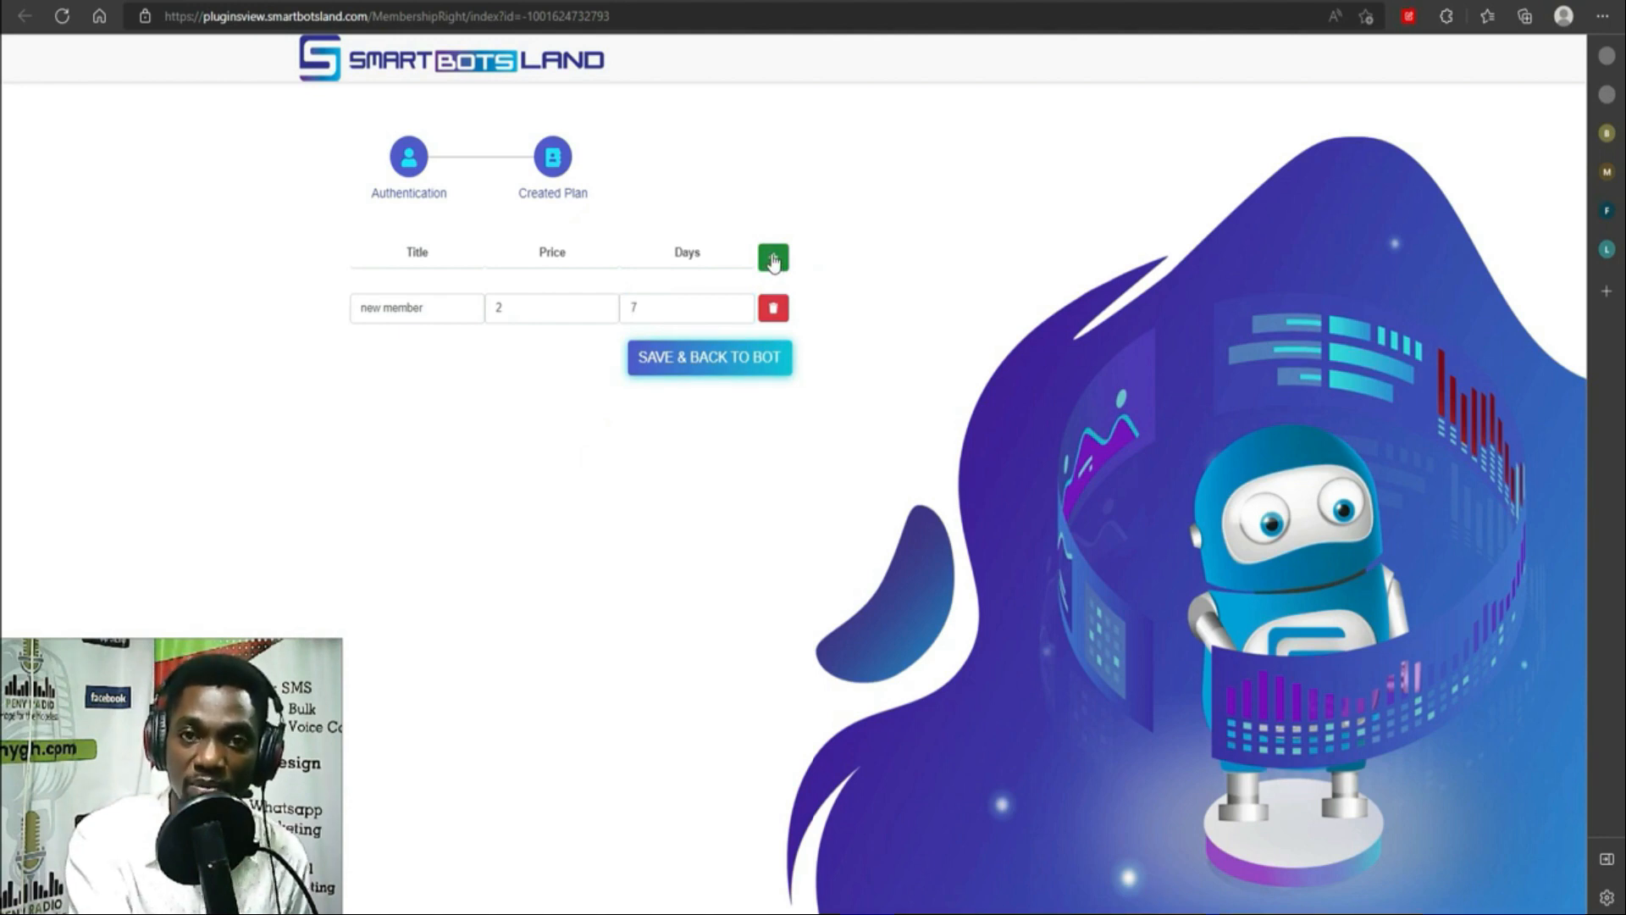
Step: Save the 'new member' plan and let Edge open the pennyschool bot in Telegram Desktop
click(719, 364)
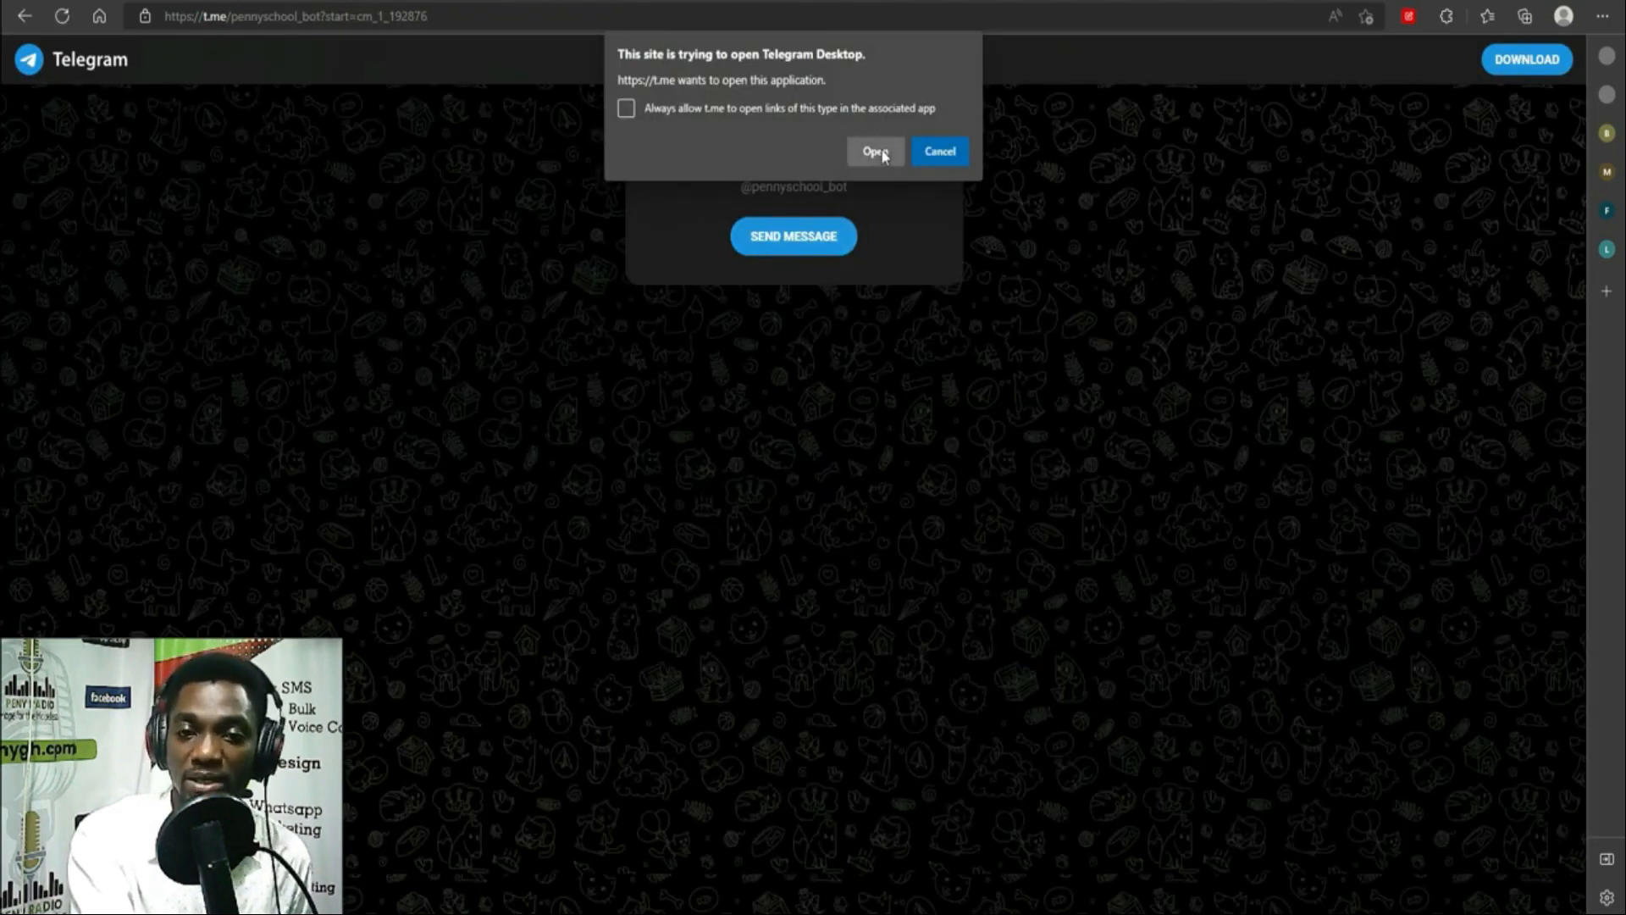
click(876, 152)
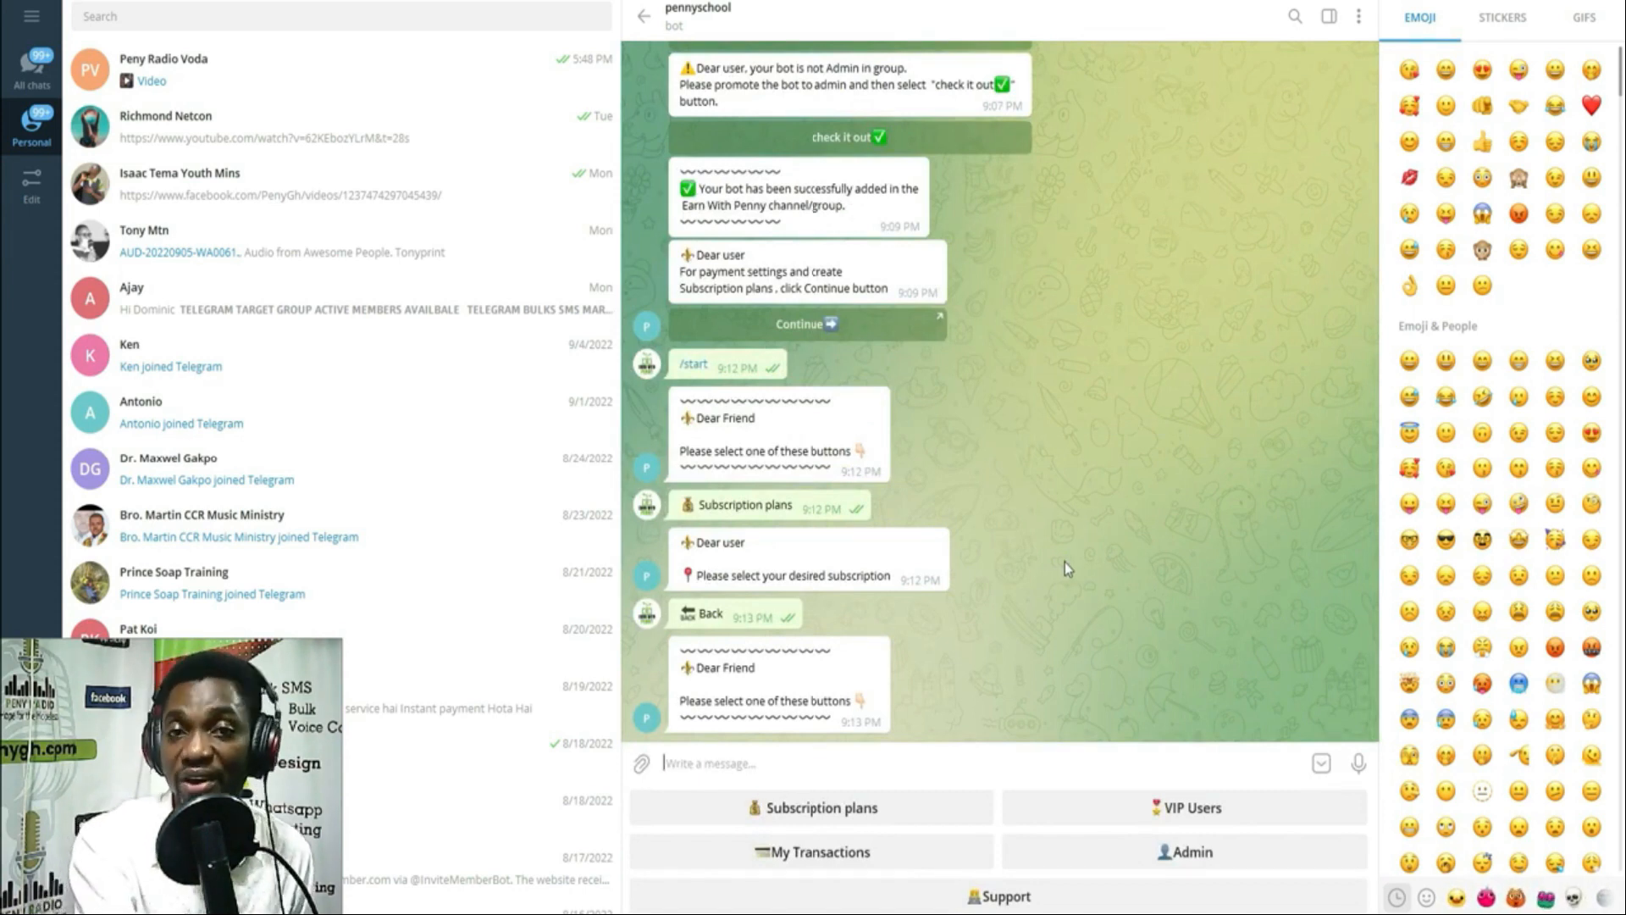
Step: Request the bot's subscription plans and select the 'new member' plan
click(815, 812)
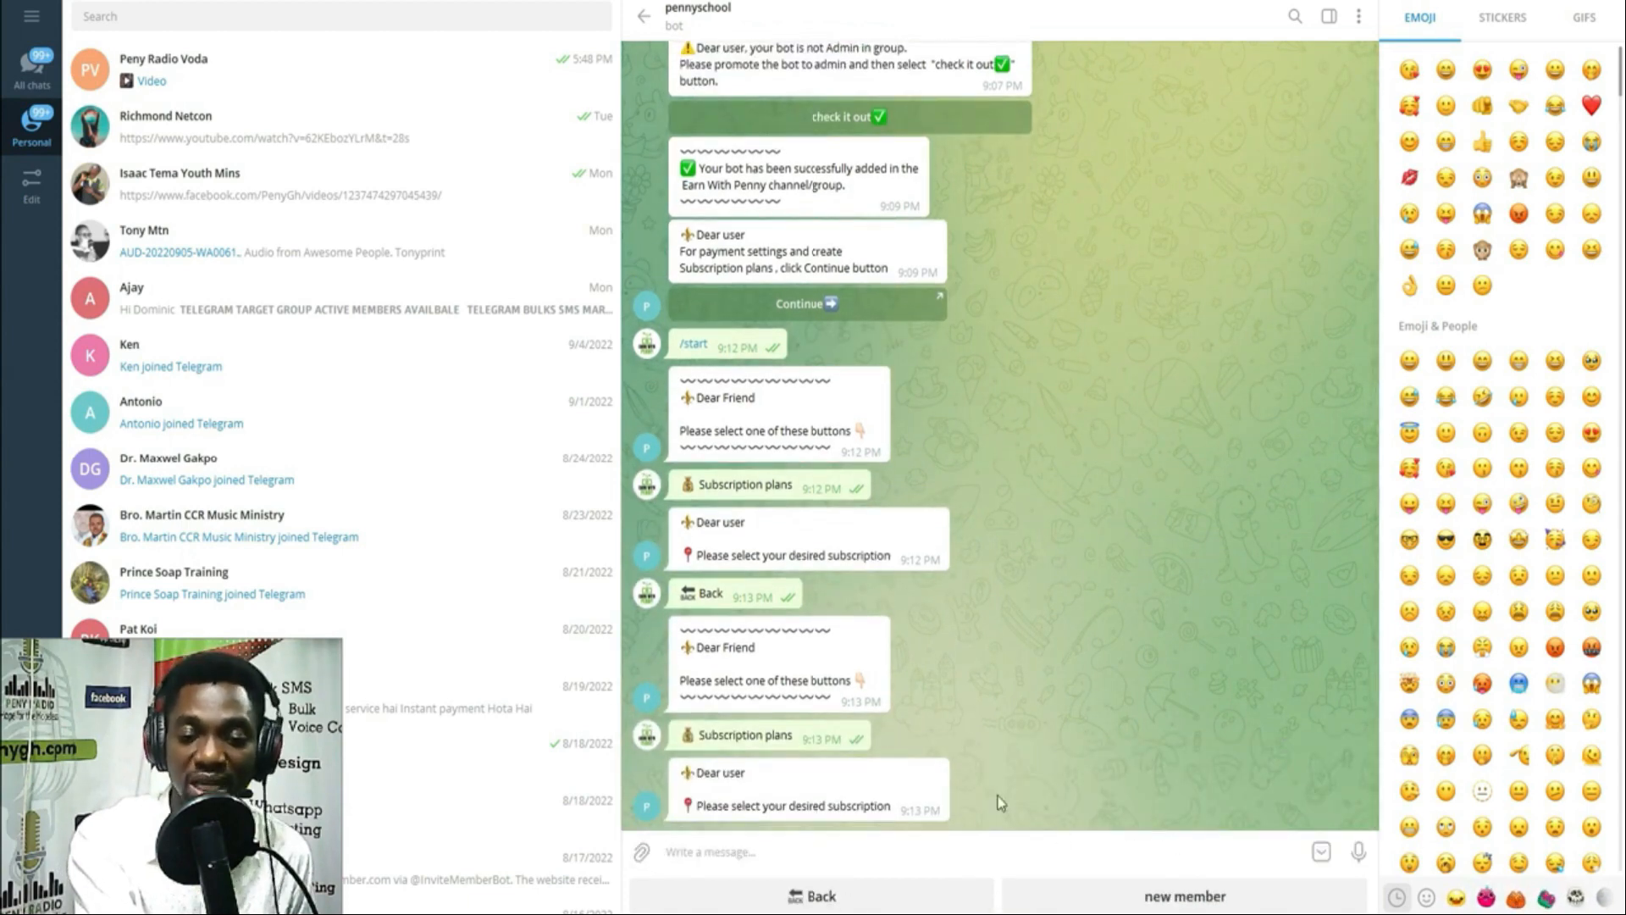
click(1183, 895)
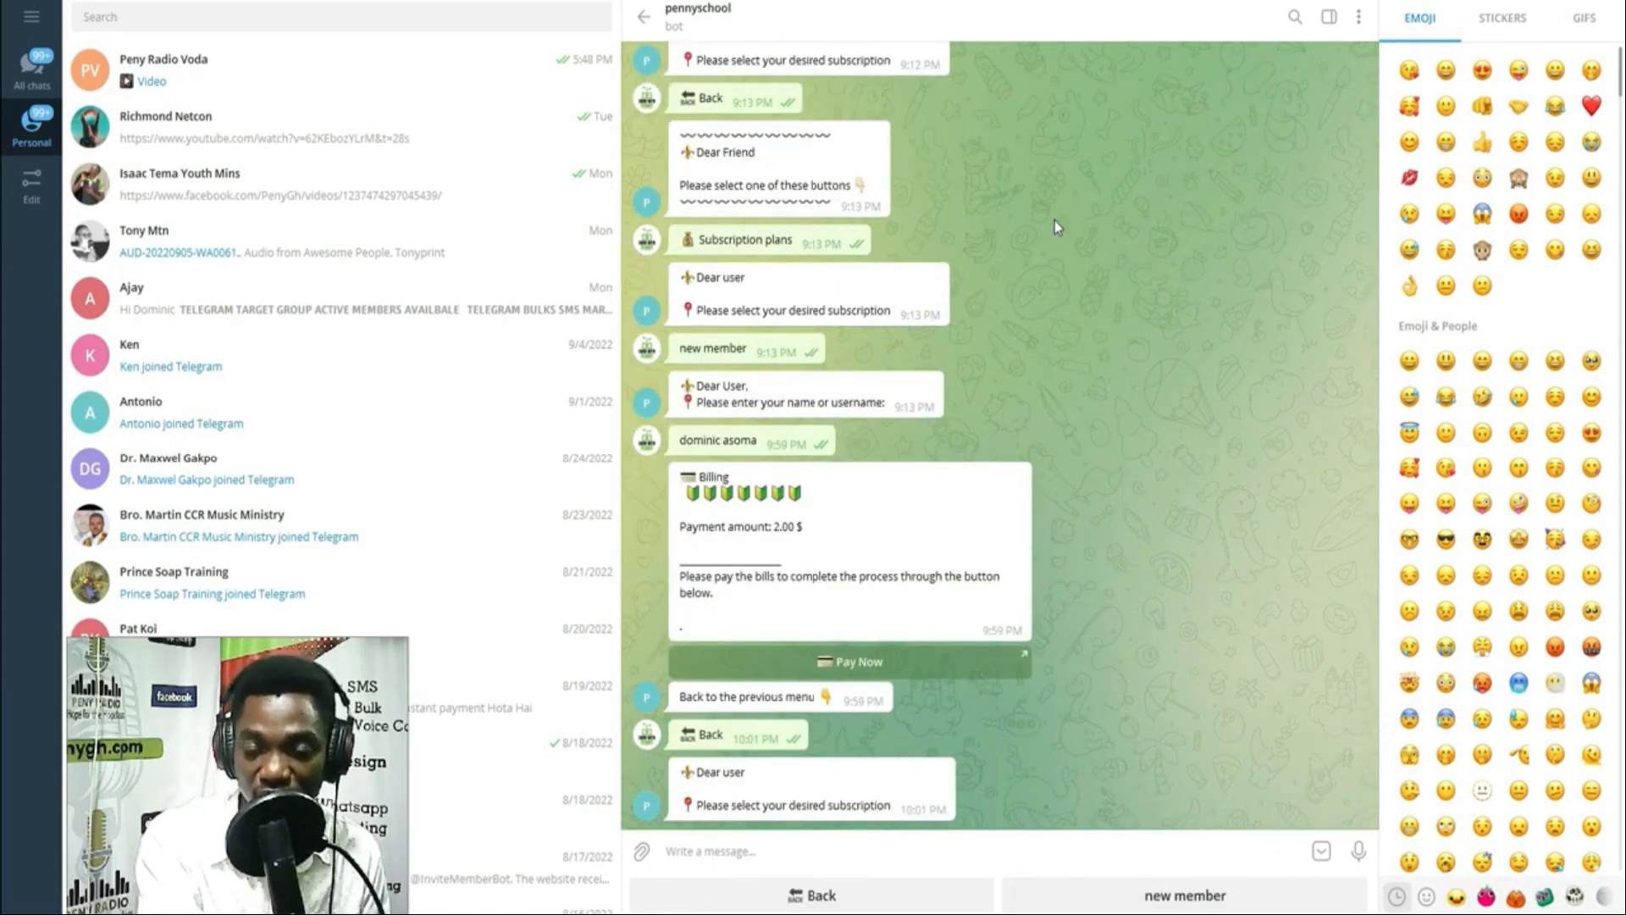
click(1190, 896)
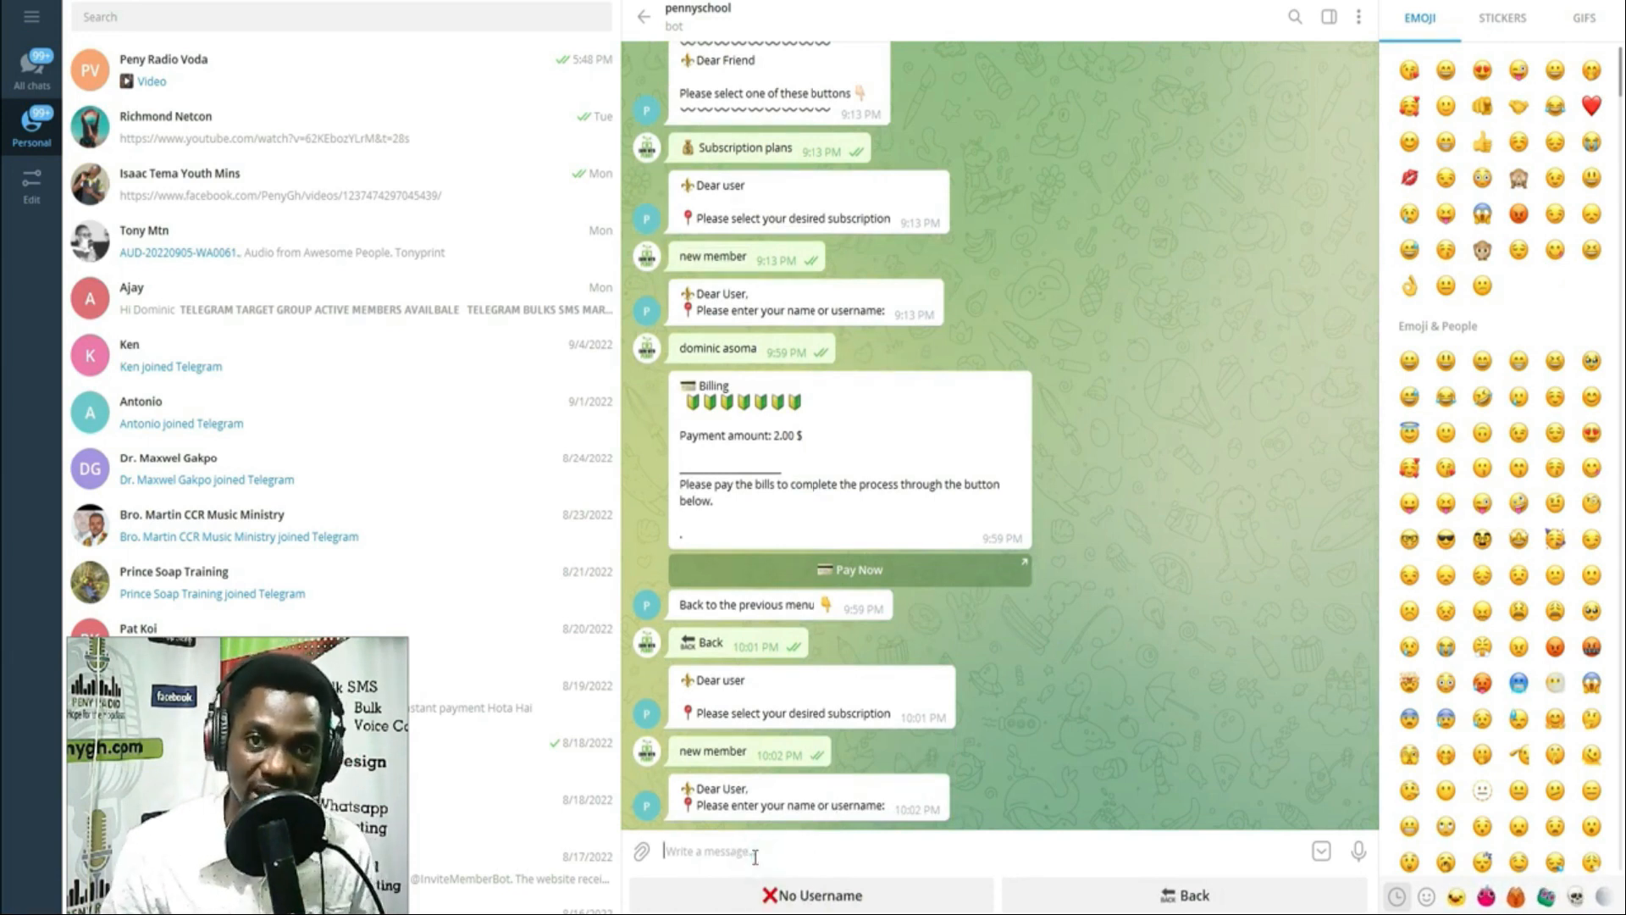
Step: Send the subscriber's name to the bot and open the Pay Now link on the 2.00 $ bill
text(Dominic)
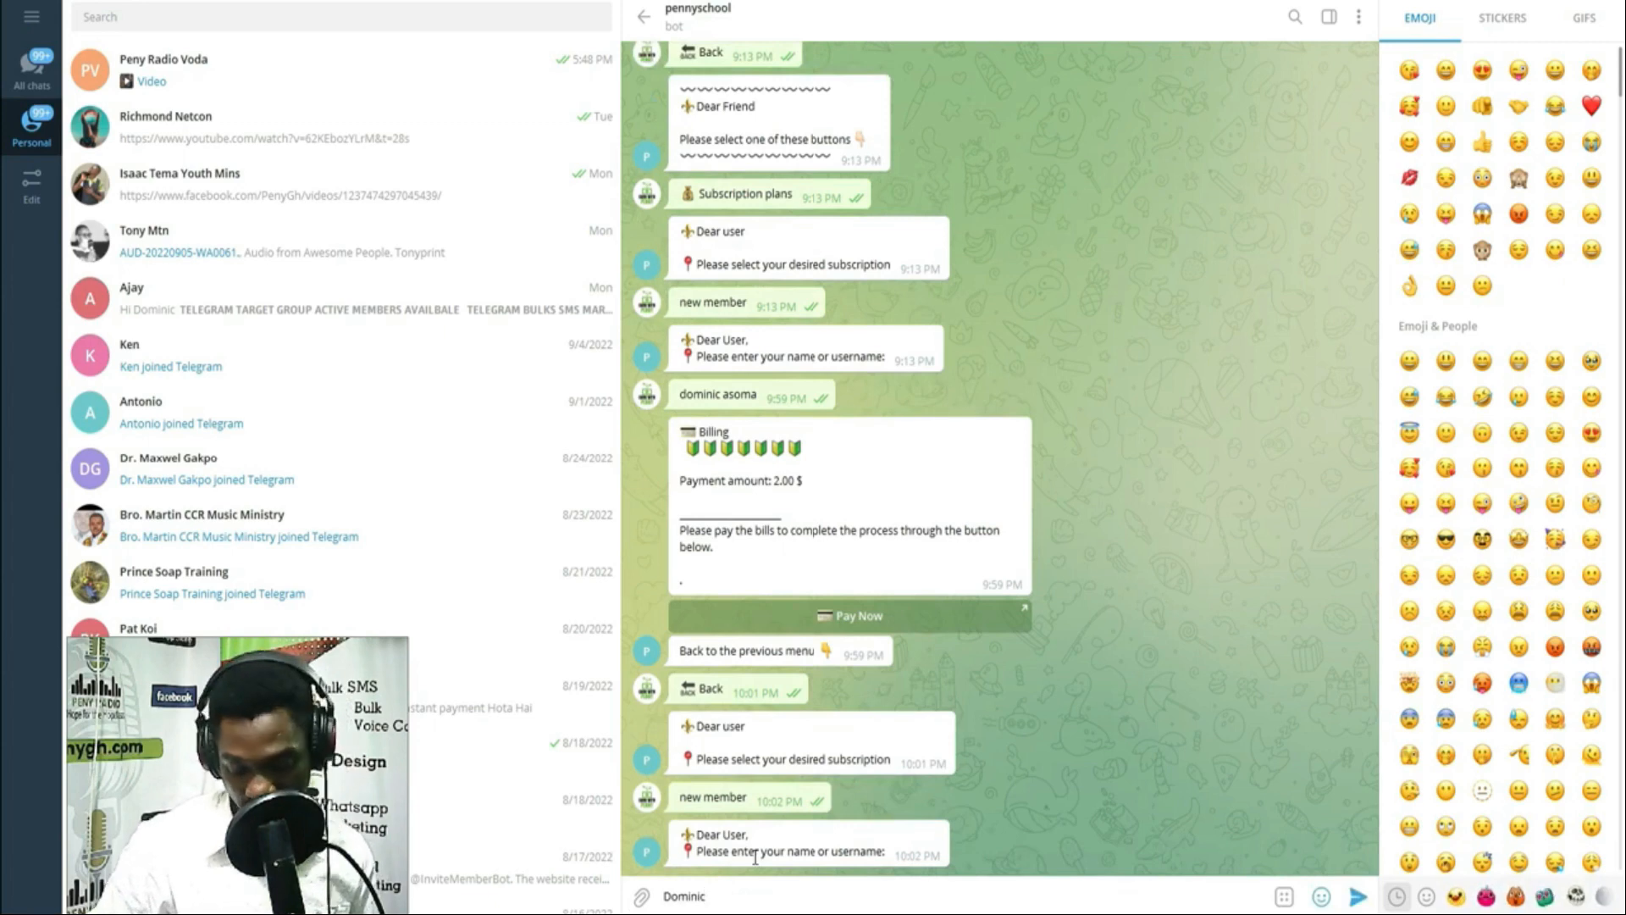
key(Return)
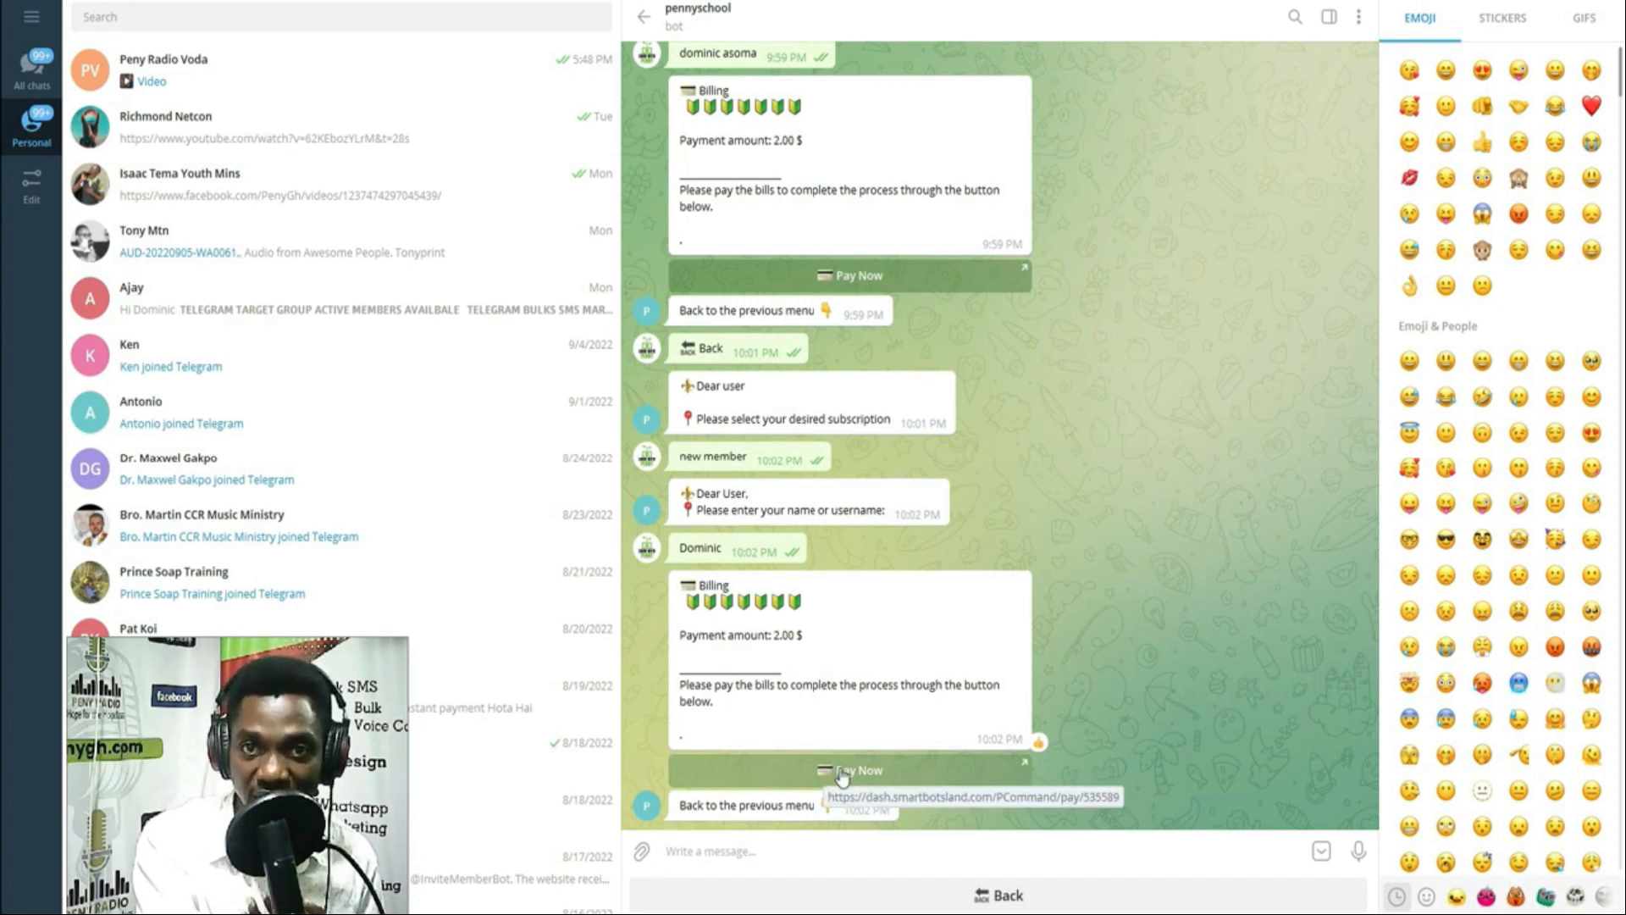
click(842, 773)
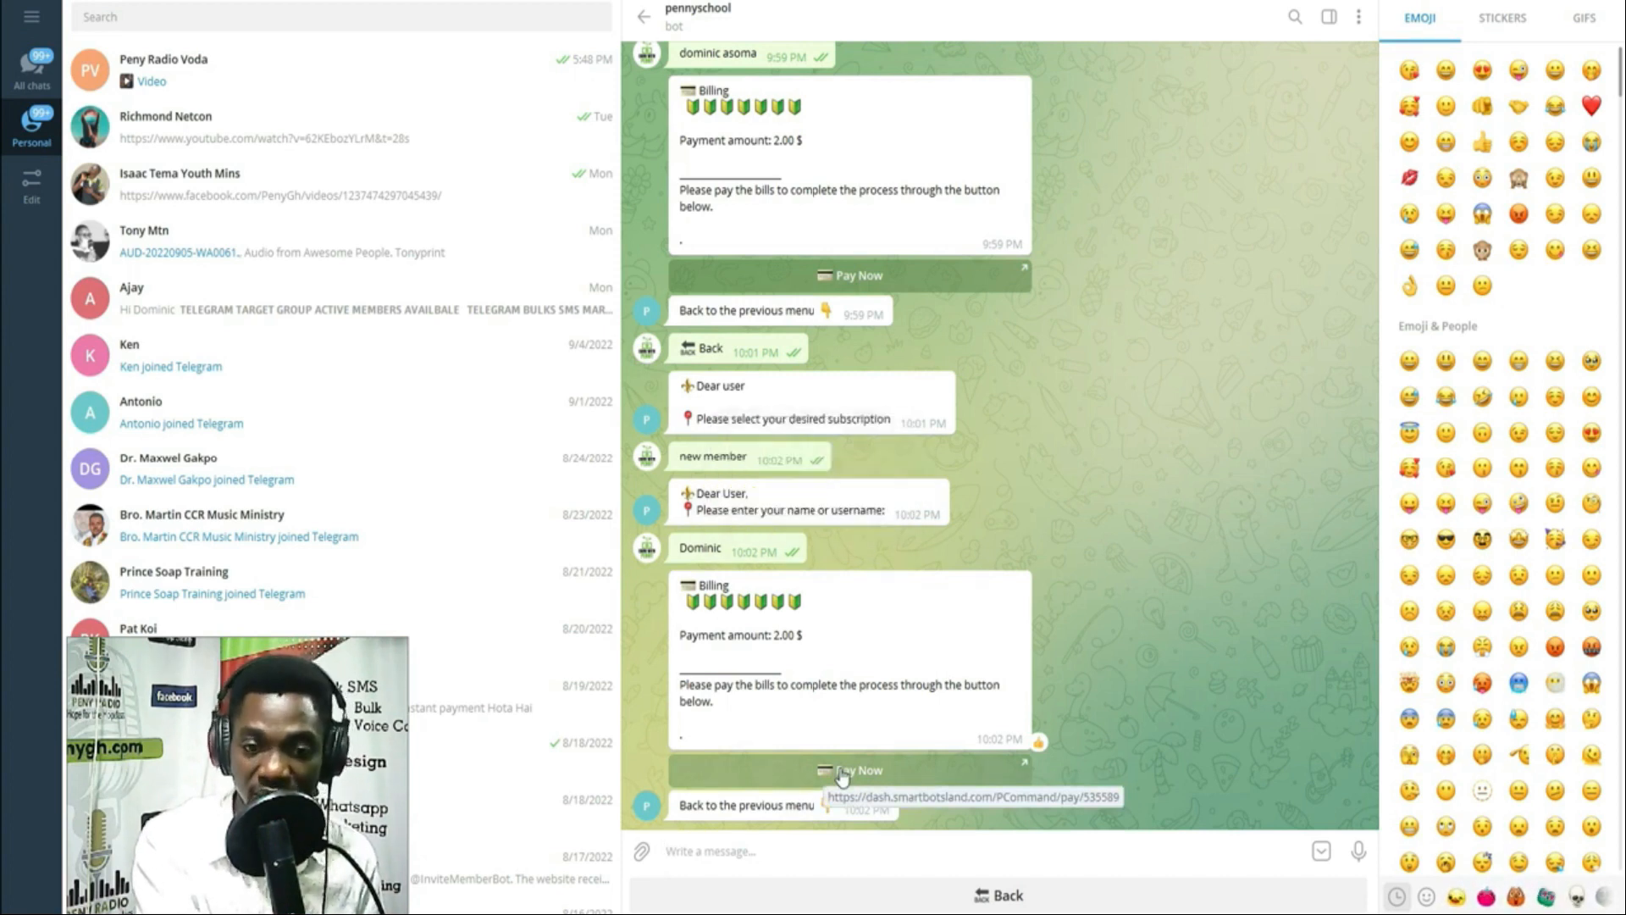